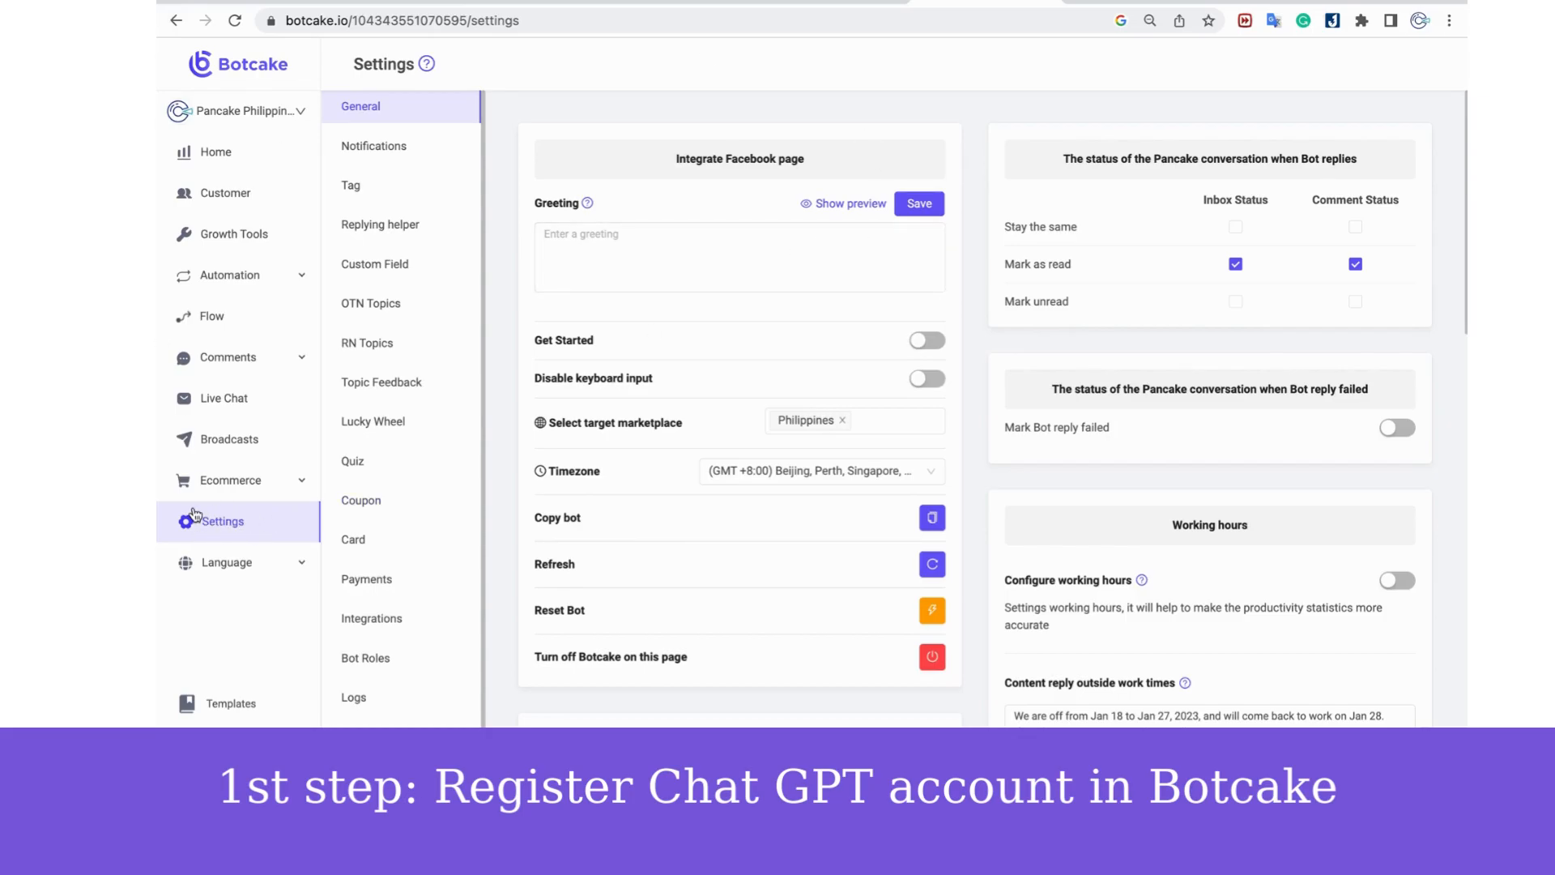
Open the Integrations settings and check the OpenAI integration's API key field and account connection status
{"action": "left_click", "coordinate": [350, 622]}
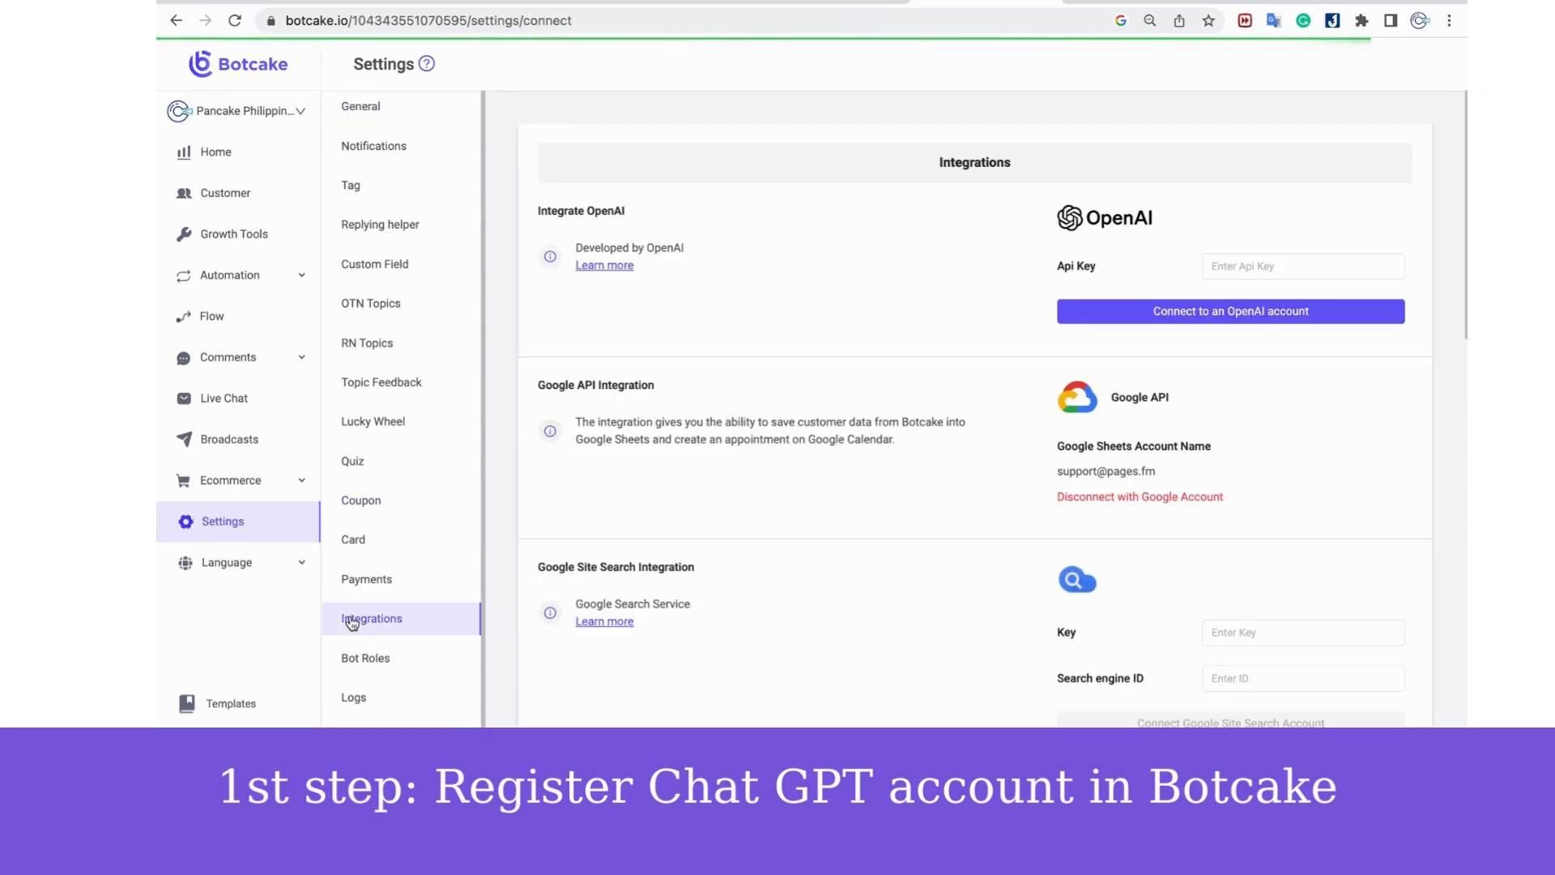
{"action": "left_click_drag", "start_coordinate": [658, 217], "coordinate": [534, 221]}
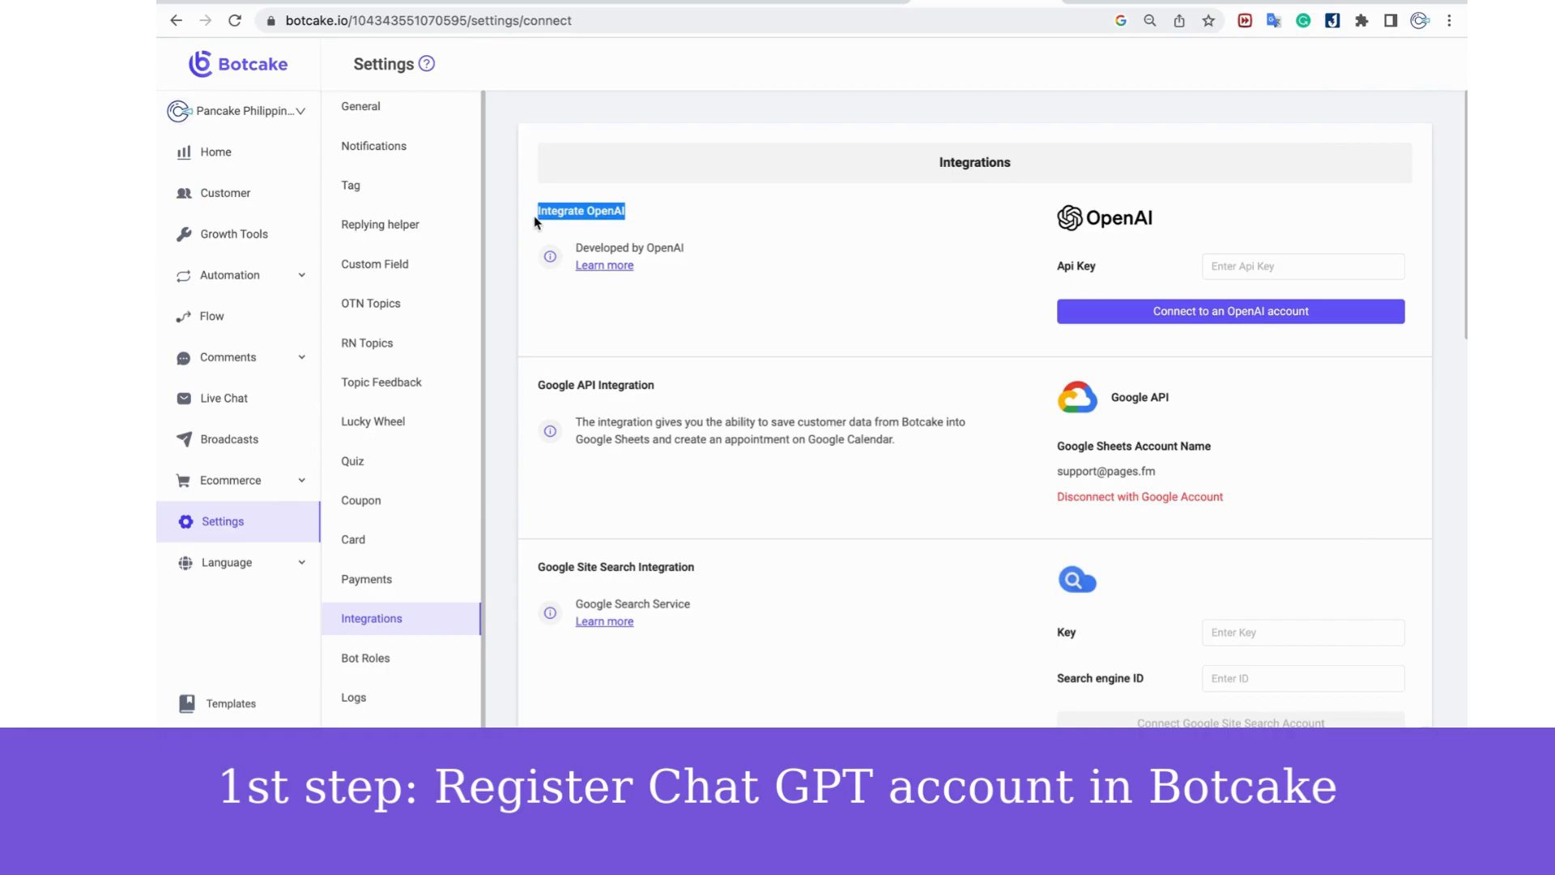
{"action": "left_click", "coordinate": [535, 221]}
{"action": "left_click", "coordinate": [1304, 276]}
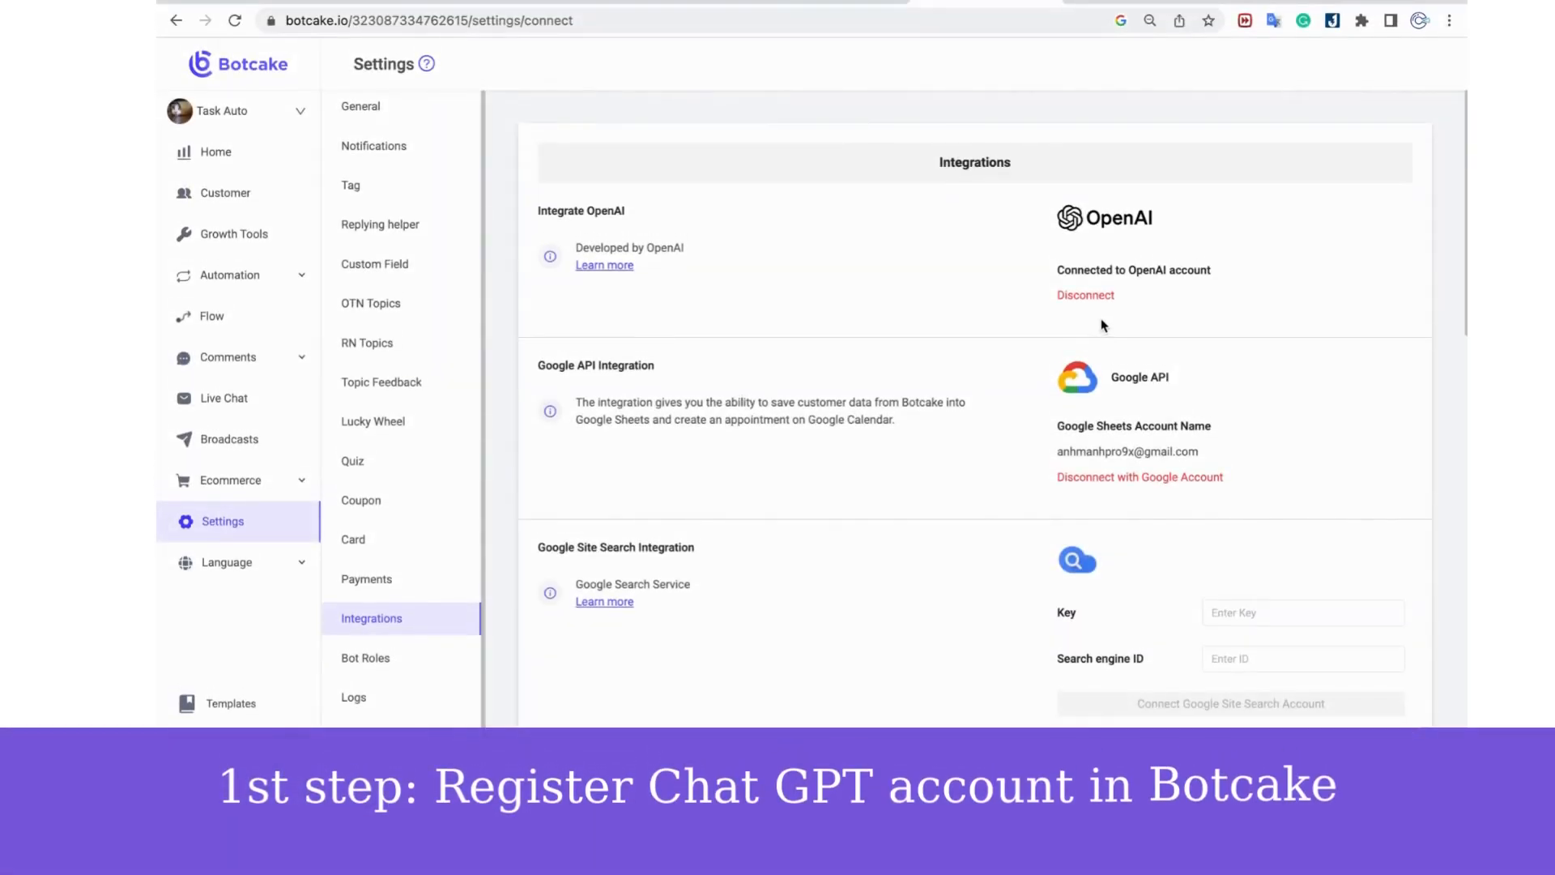
{"action": "left_click_drag", "start_coordinate": [1058, 270], "coordinate": [1204, 271]}
{"action": "left_click", "coordinate": [1234, 278]}
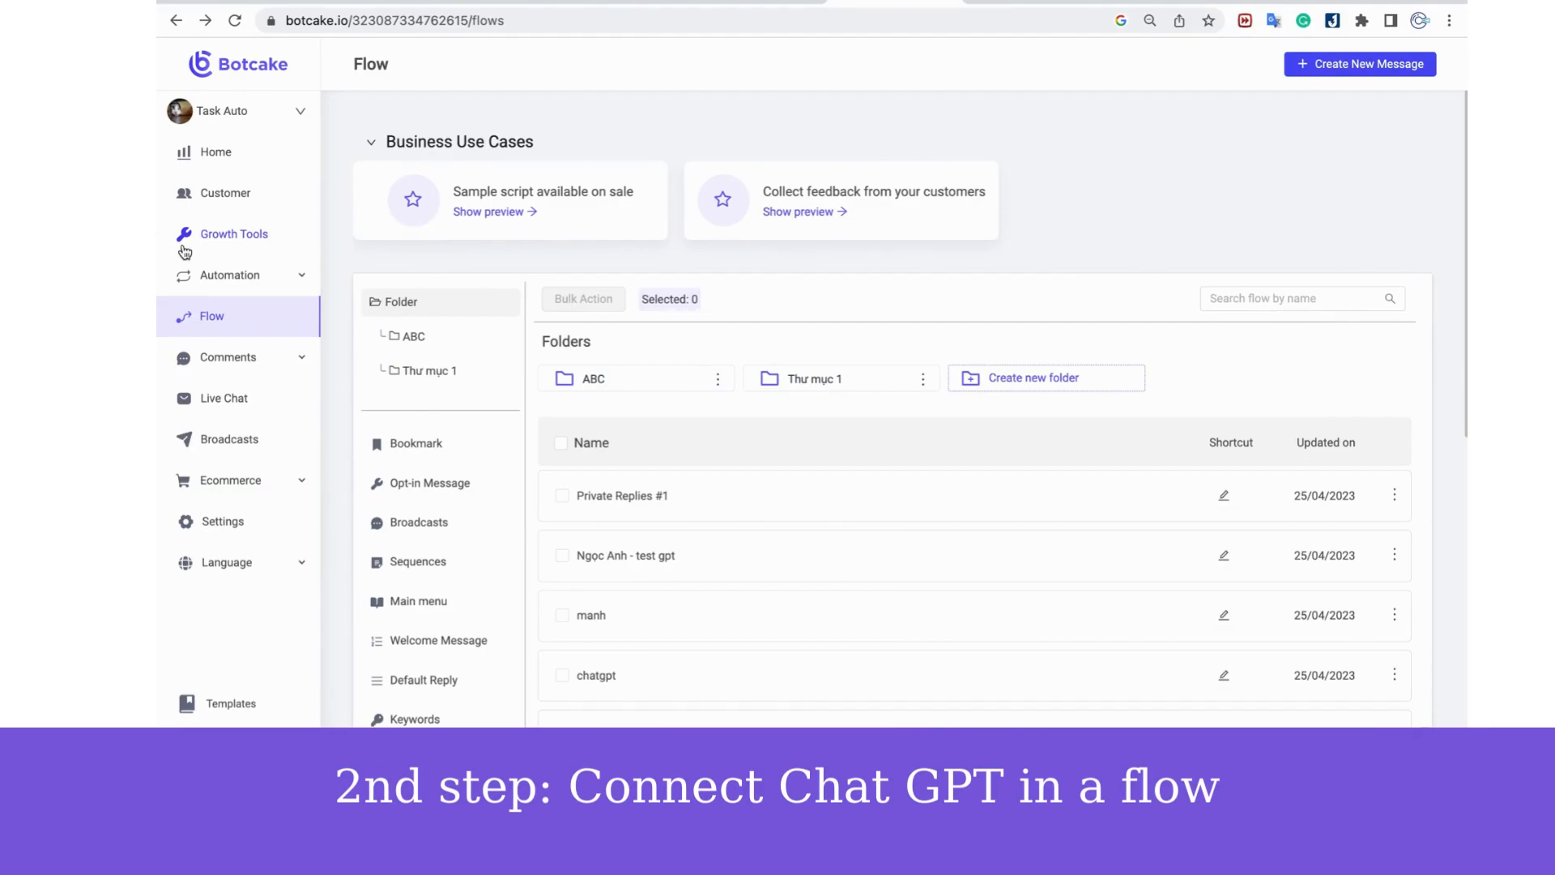
Create a new flow message named "test chatgpt"
{"action": "left_click", "coordinate": [298, 276]}
{"action": "scroll", "coordinate": [315, 394], "scroll_direction": "down", "scroll_amount": 2}
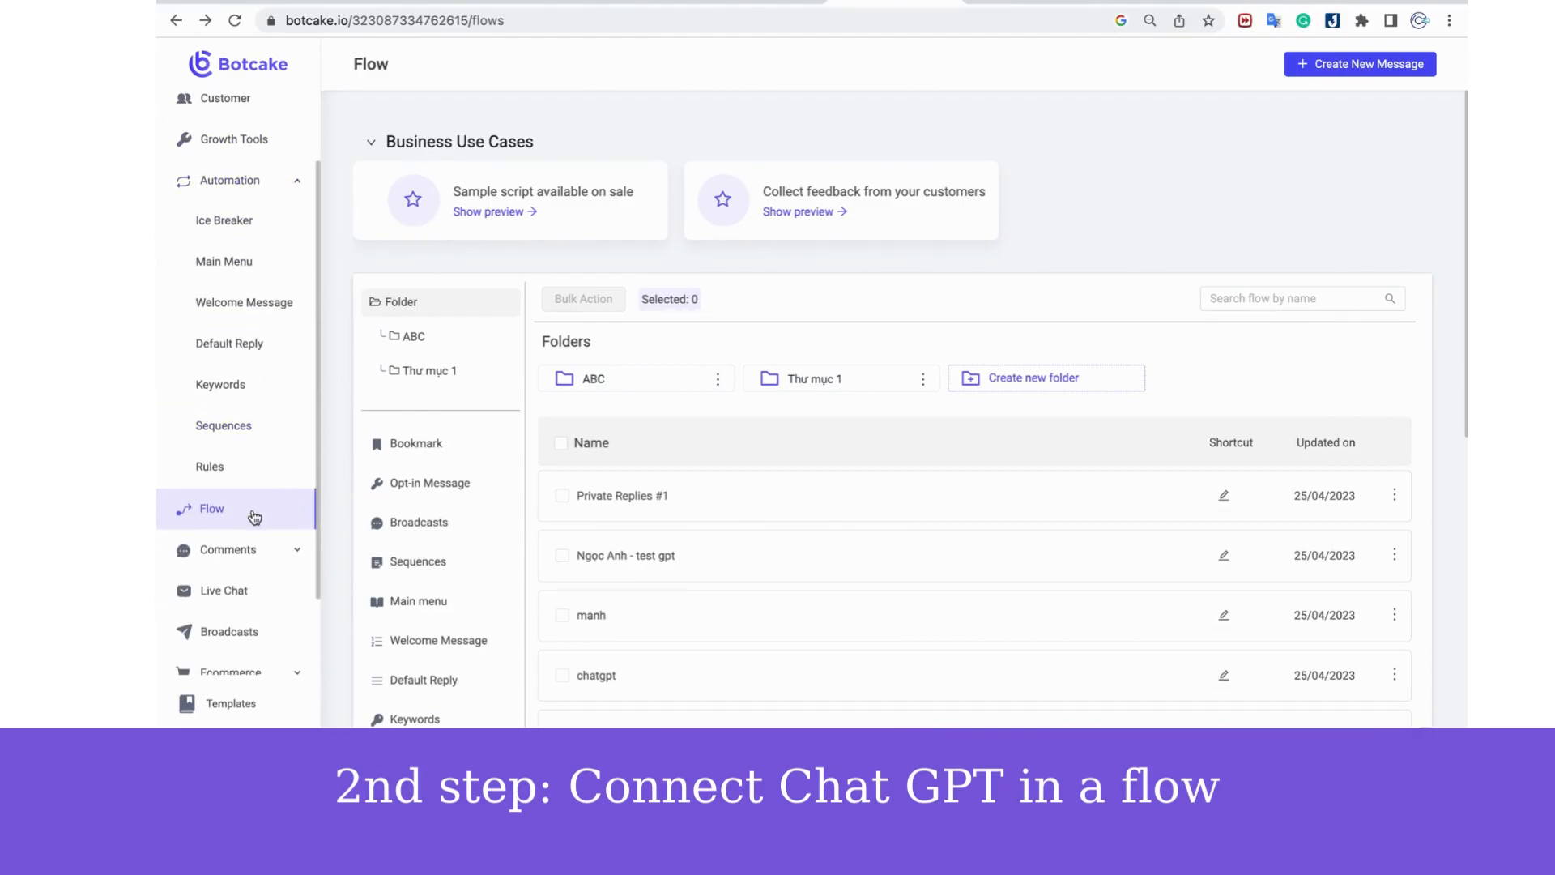
{"action": "left_click", "coordinate": [1376, 69]}
{"action": "type", "text": "test chatgpt"}
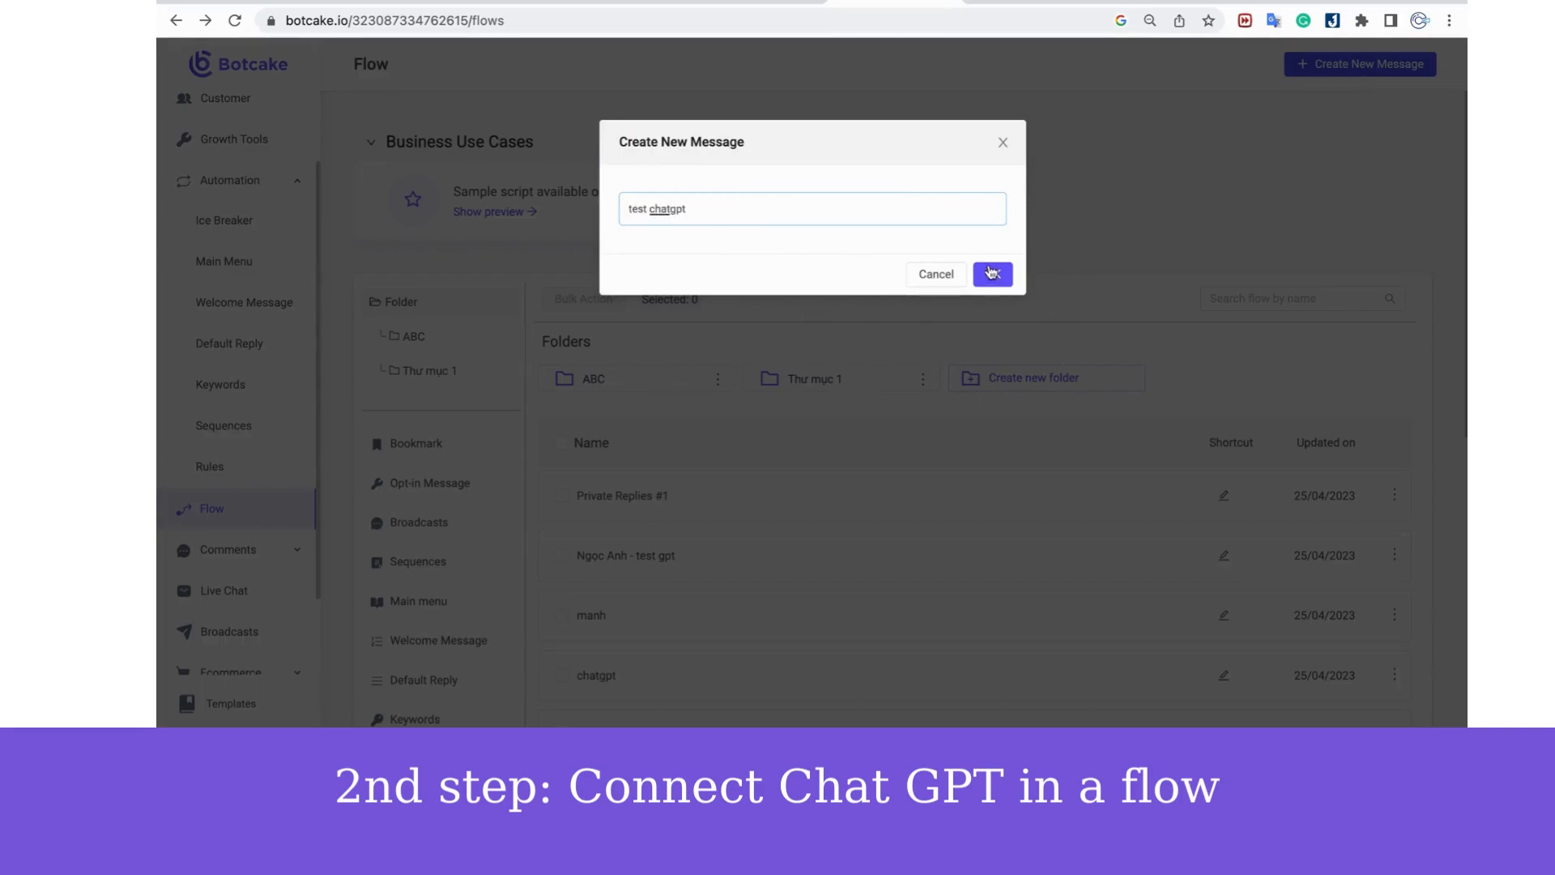
{"action": "left_click", "coordinate": [992, 272]}
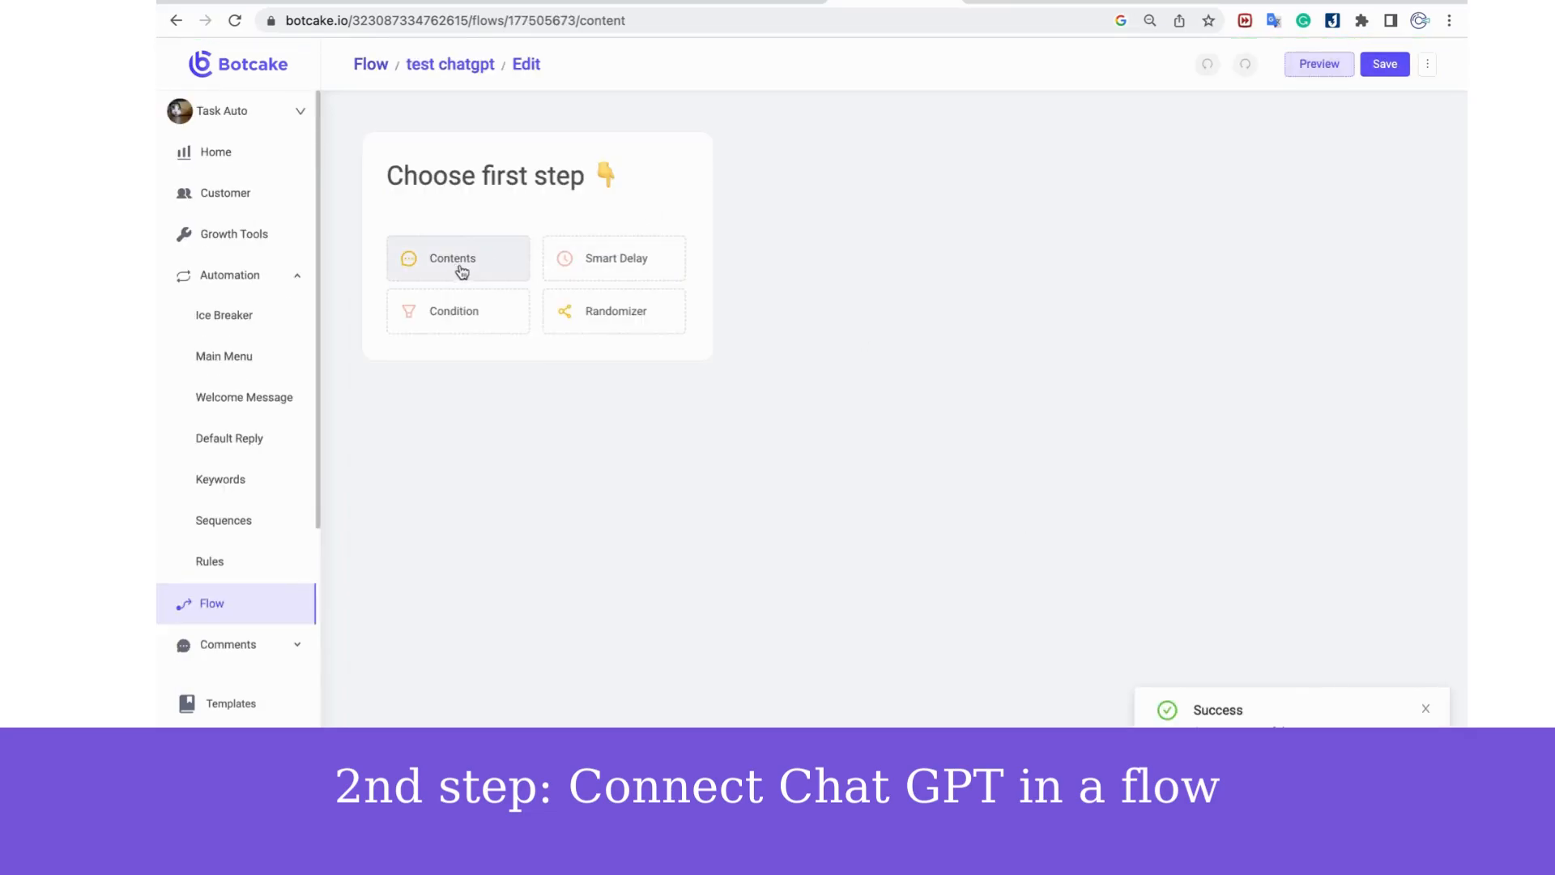
Start the flow with a Contents step and write the message "Click the button to see our answers"
{"action": "left_click", "coordinate": [459, 268]}
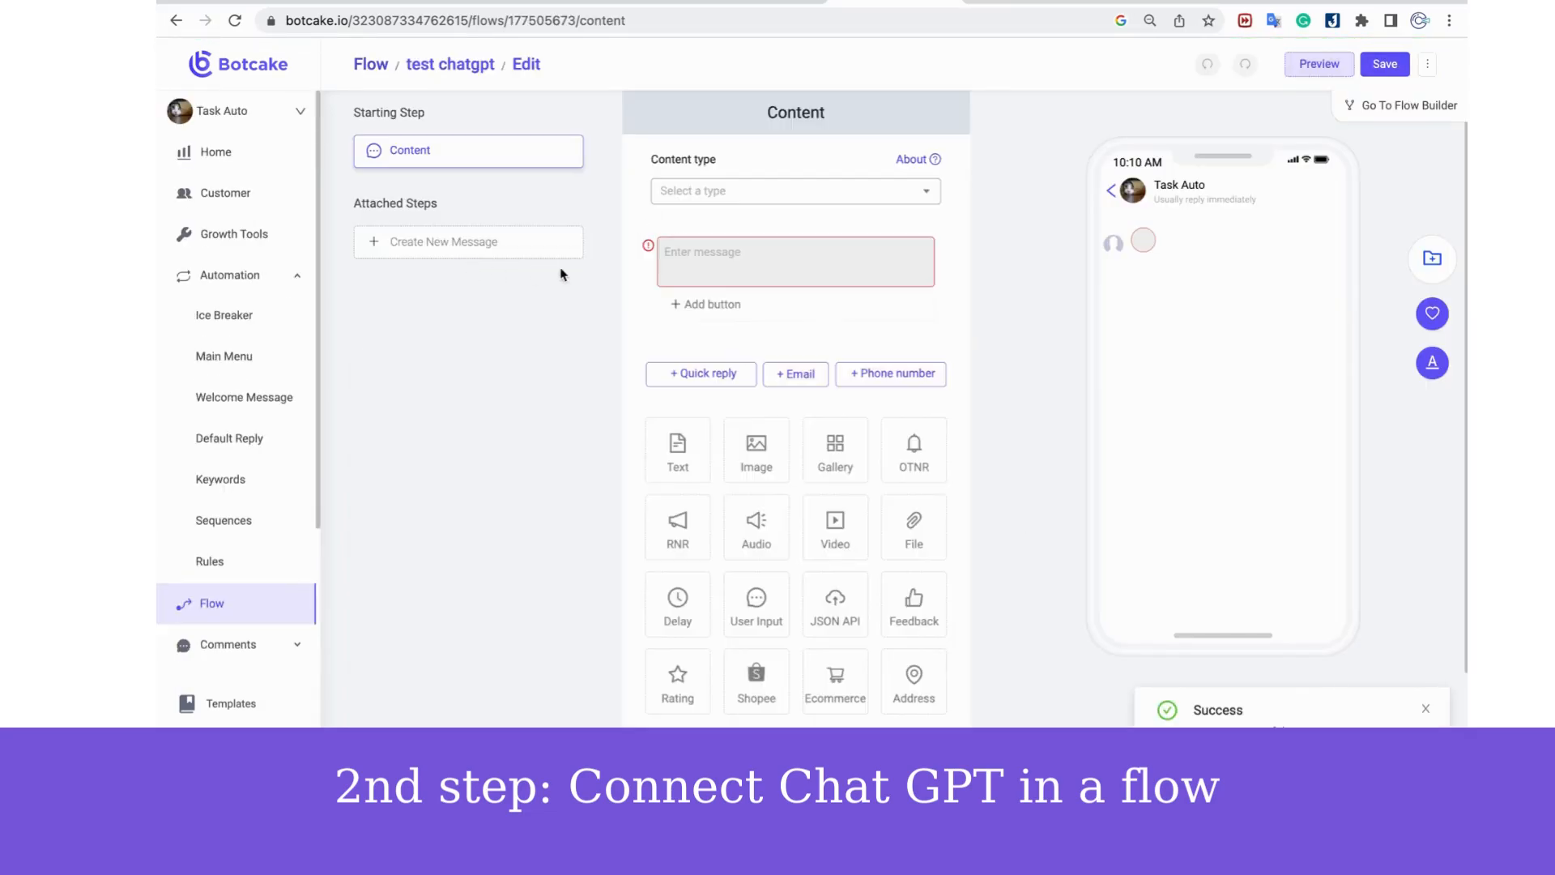
{"action": "left_click", "coordinate": [726, 259]}
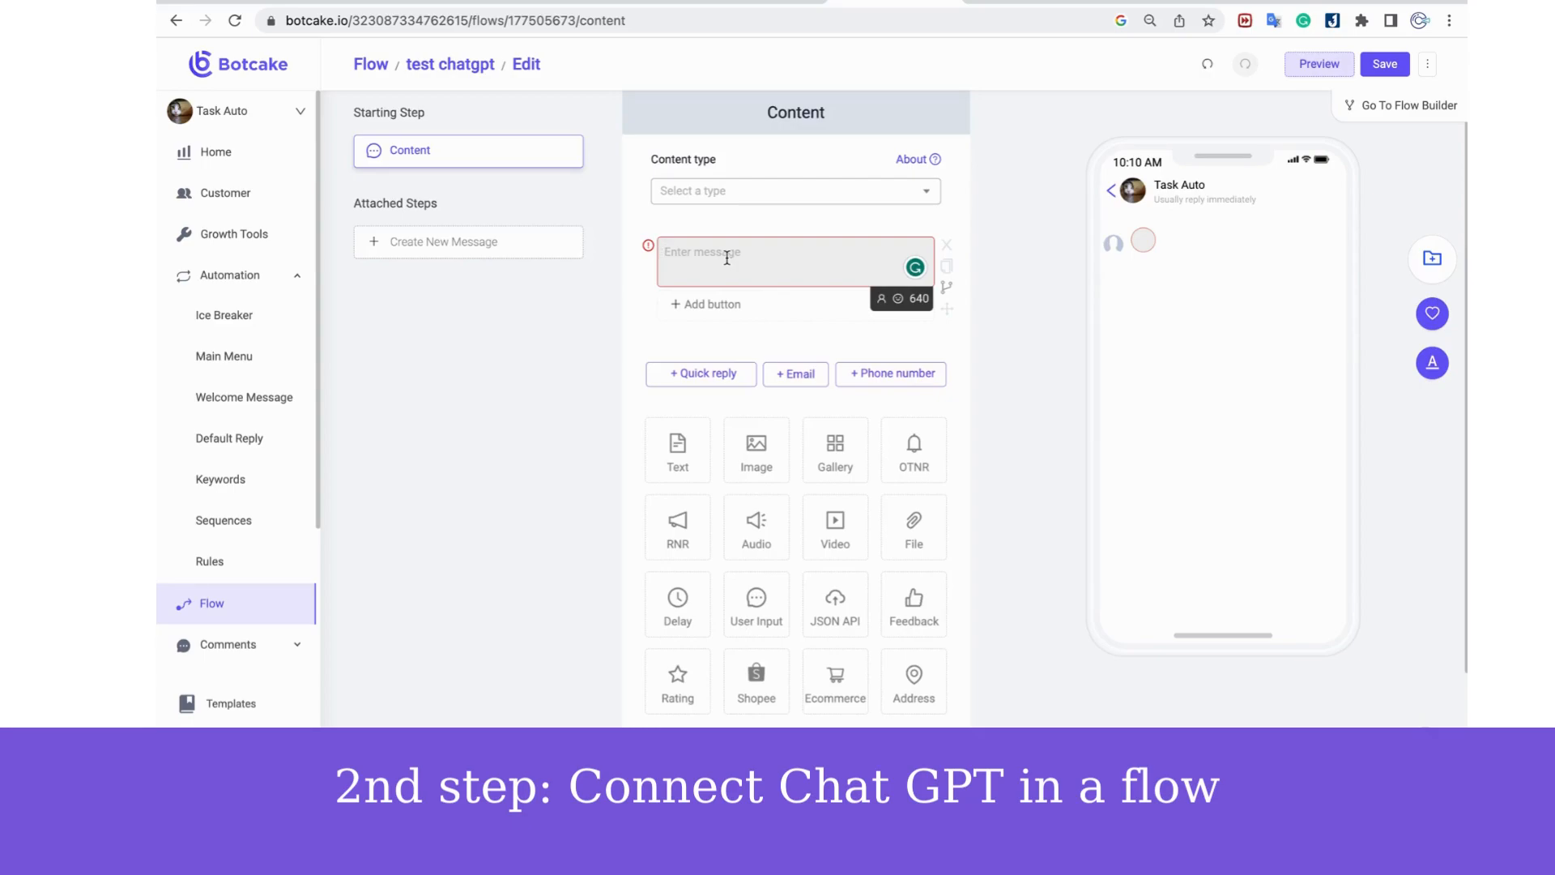
{"action": "type", "text": "Click the button to see our answers"}
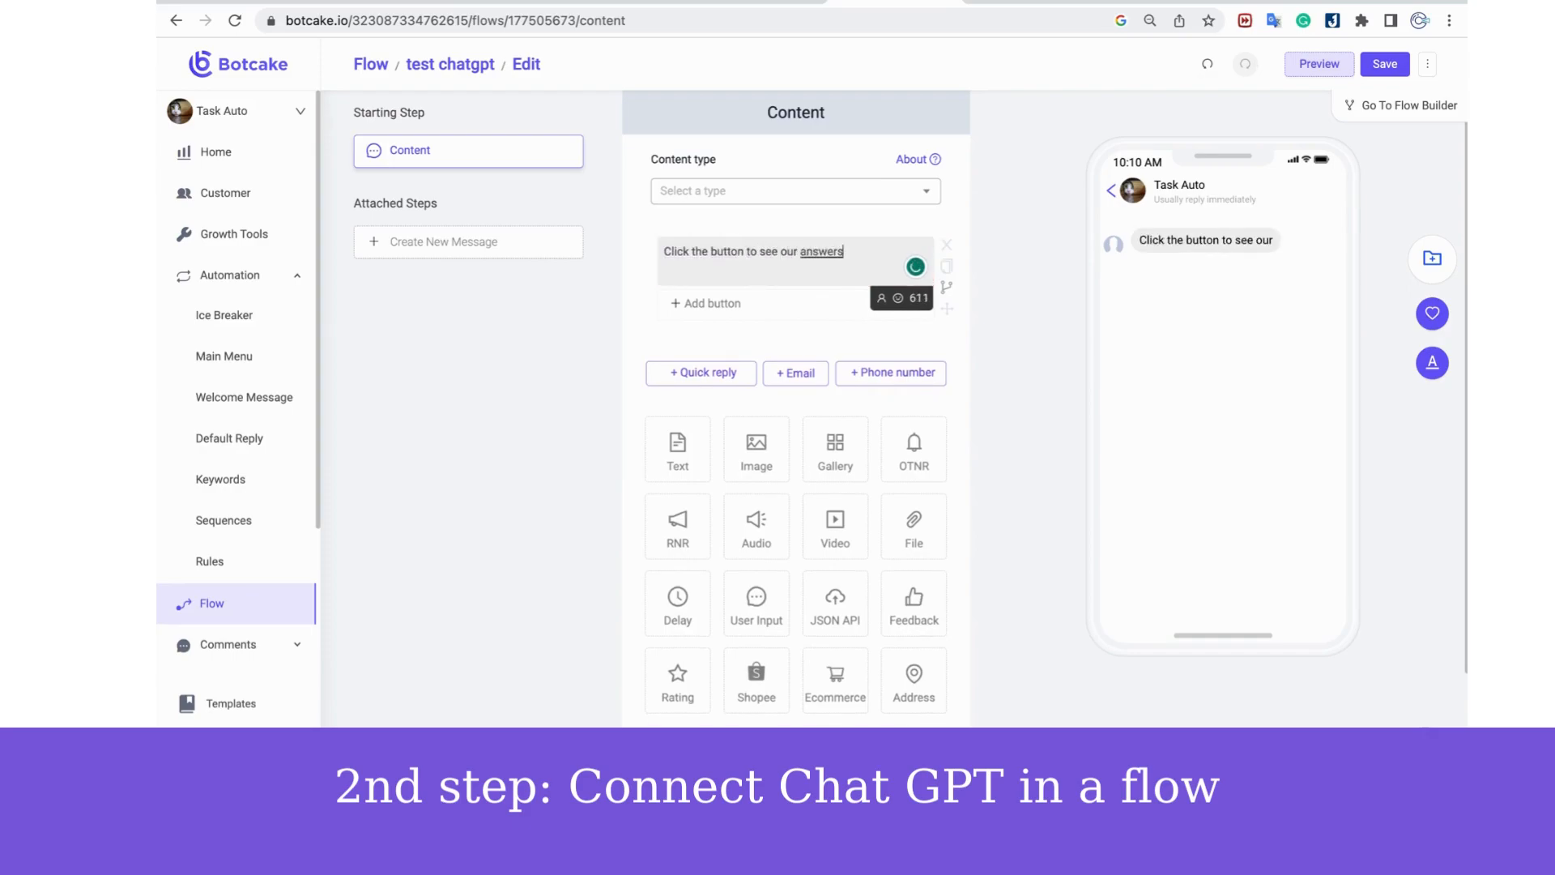
Add a button titled "What is Botcake" under the starting message
{"action": "left_click", "coordinate": [697, 302]}
{"action": "left_click", "coordinate": [726, 306]}
{"action": "triple_click", "coordinate": [1037, 205]}
{"action": "type", "text": "Wha"}
{"action": "key", "text": "BackSpace"}
{"action": "key", "text": "BackSpace"}
{"action": "key", "text": "BackSpace"}
{"action": "type", "text": "Wha"}
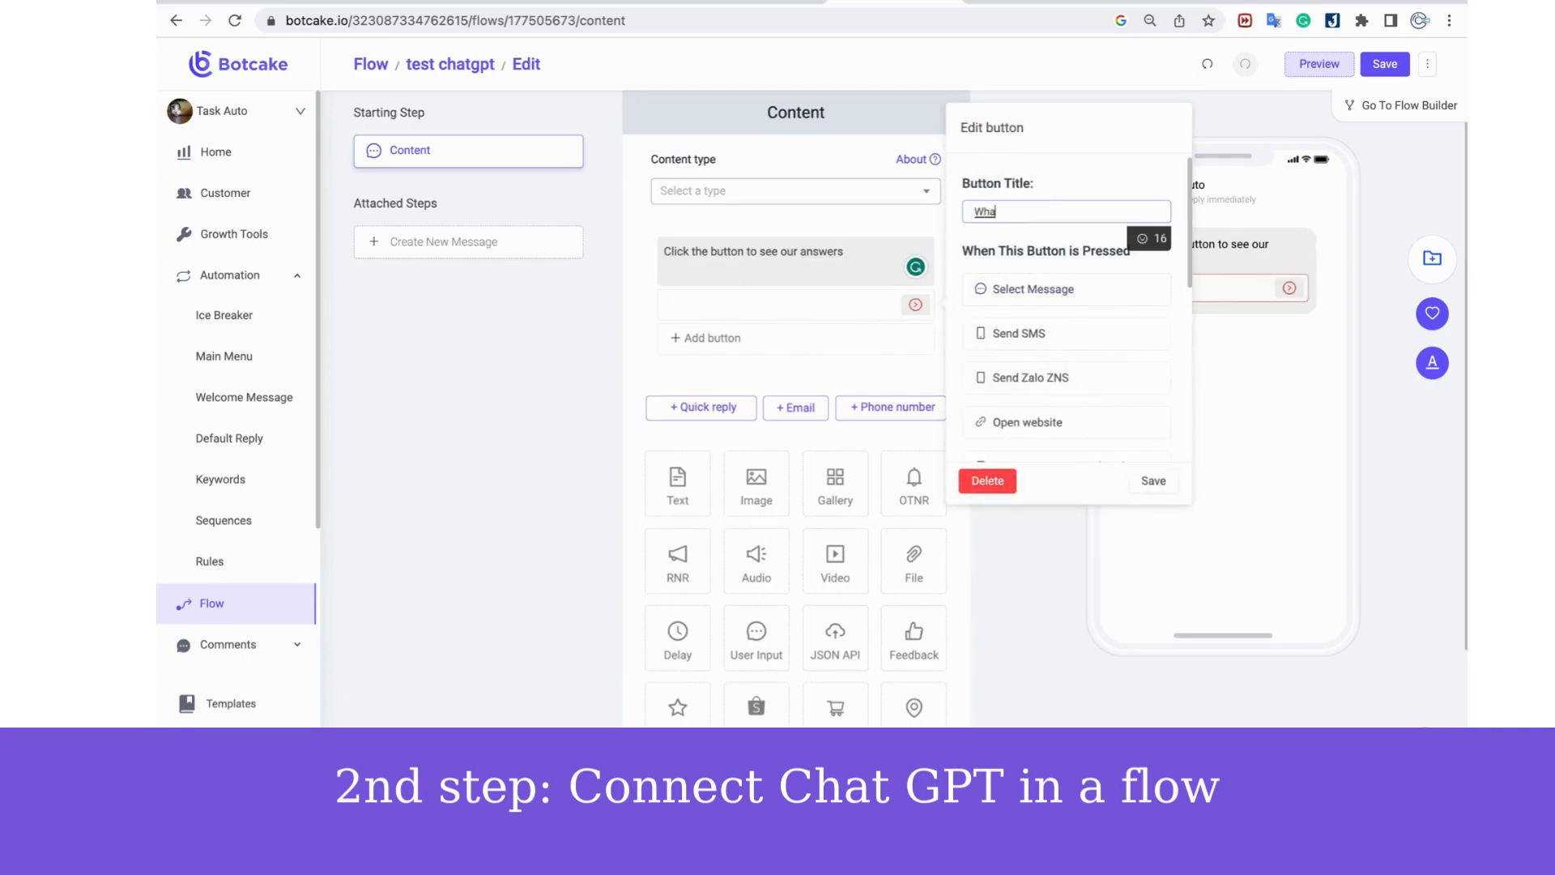
{"action": "type", "text": "t is Botcake"}
Make the "What is Botcake" button lead to a newly created ChatGPT step
{"action": "scroll", "coordinate": [988, 190], "scroll_direction": "down", "scroll_amount": 2}
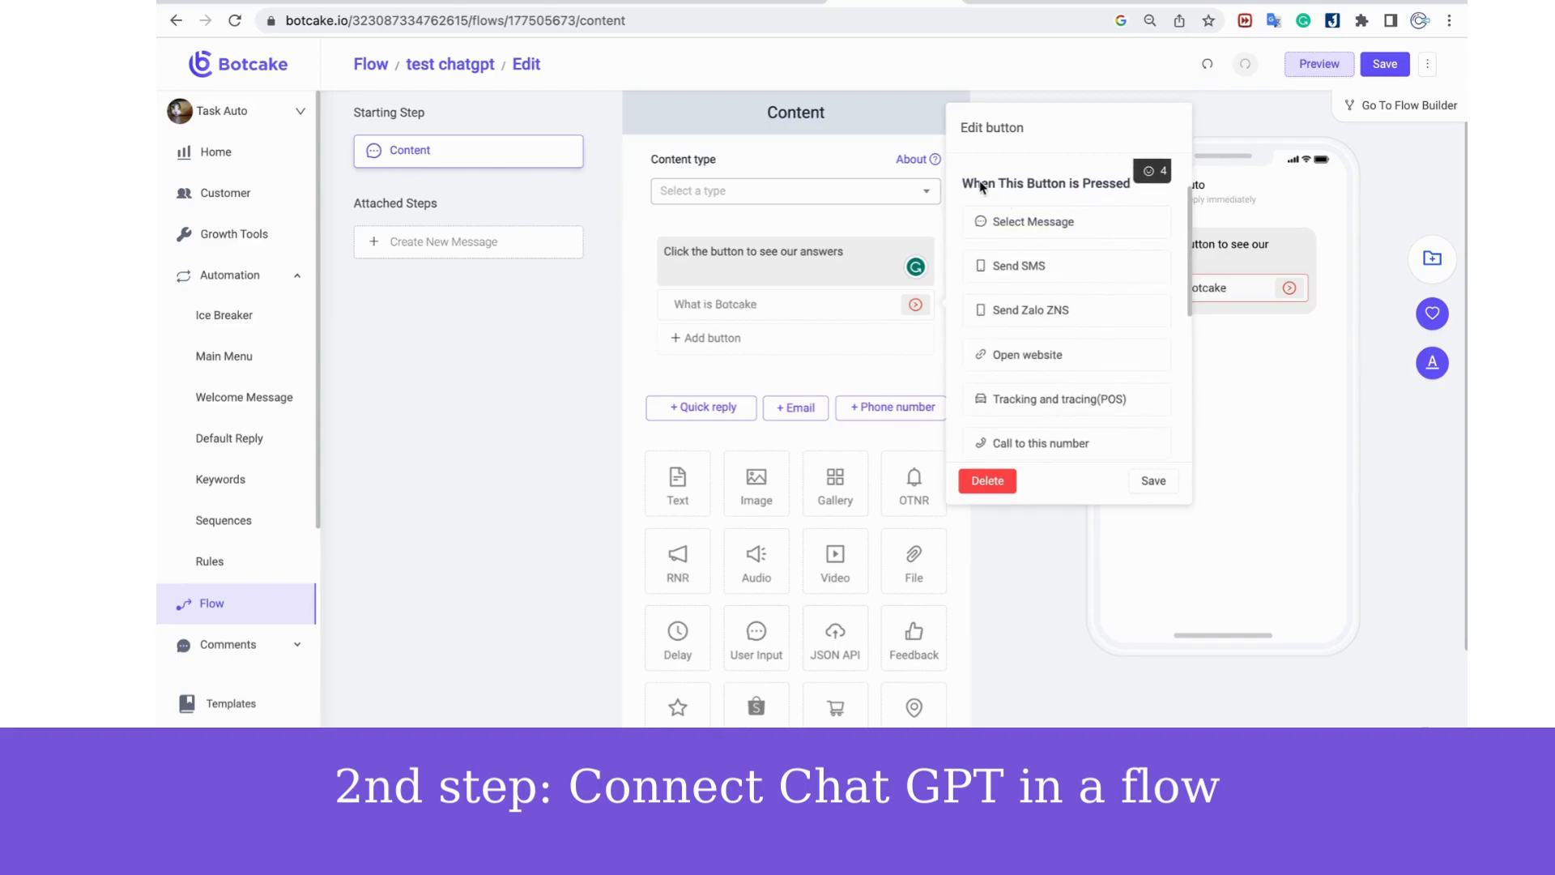
{"action": "scroll", "coordinate": [1051, 271], "scroll_direction": "down", "scroll_amount": 5}
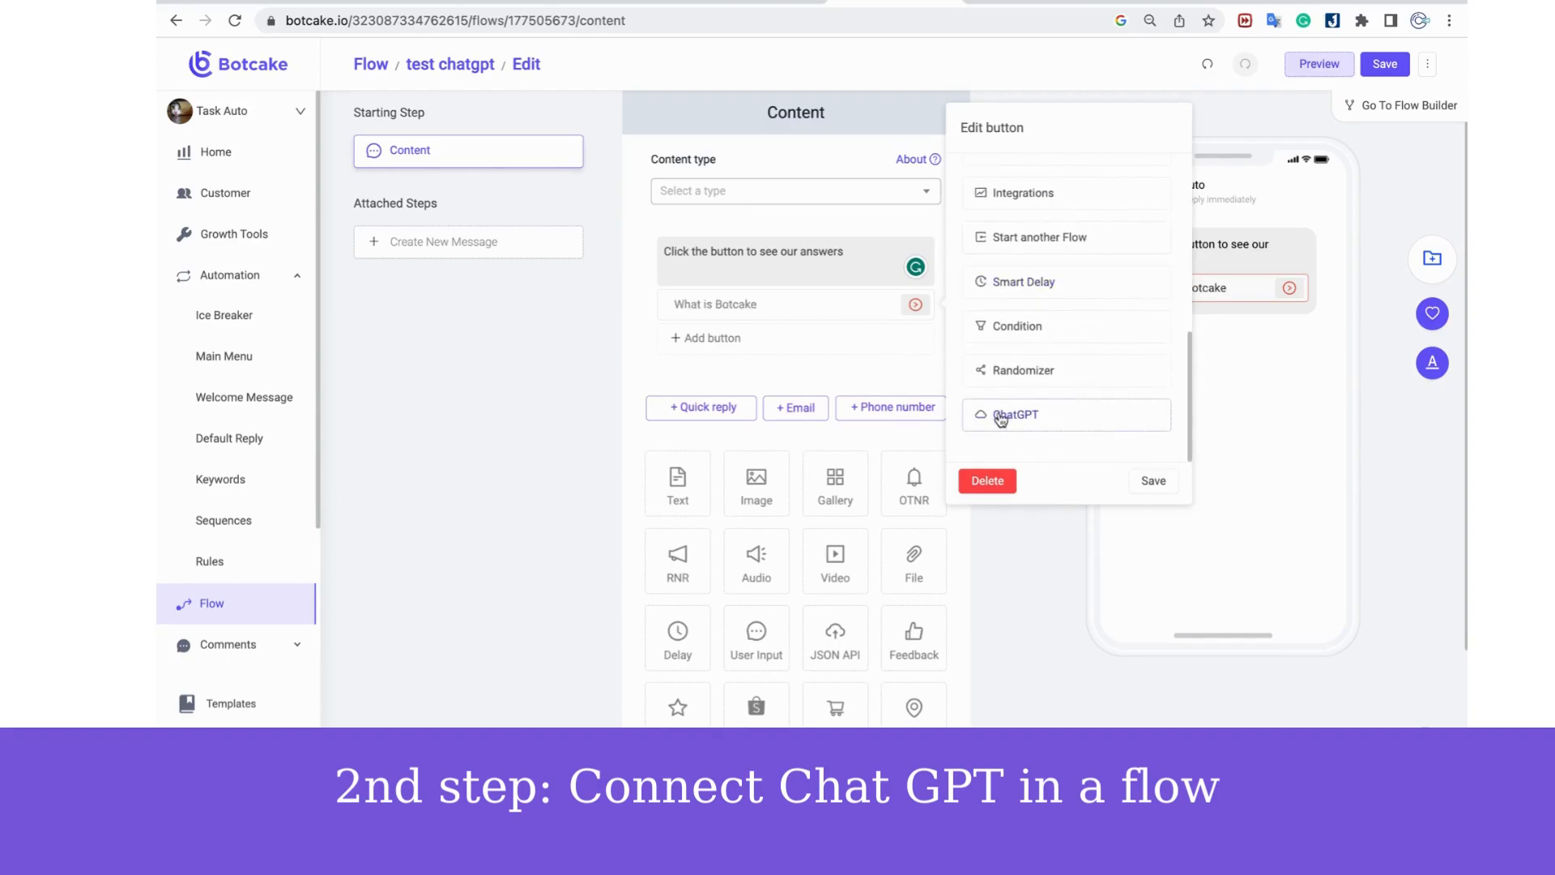
{"action": "left_click", "coordinate": [1024, 414]}
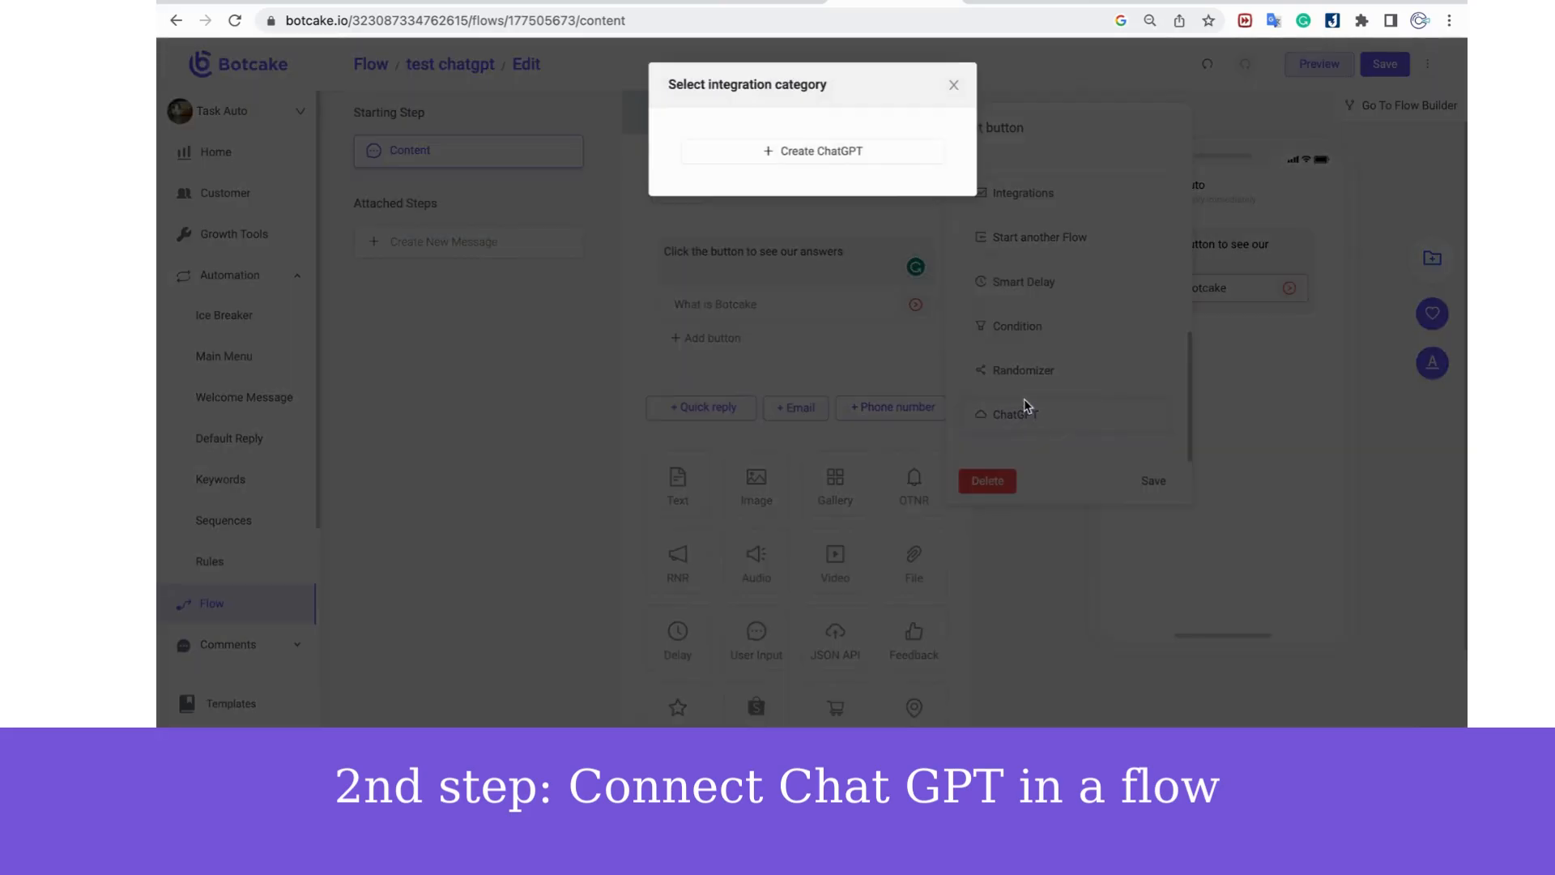
{"action": "left_click", "coordinate": [800, 155]}
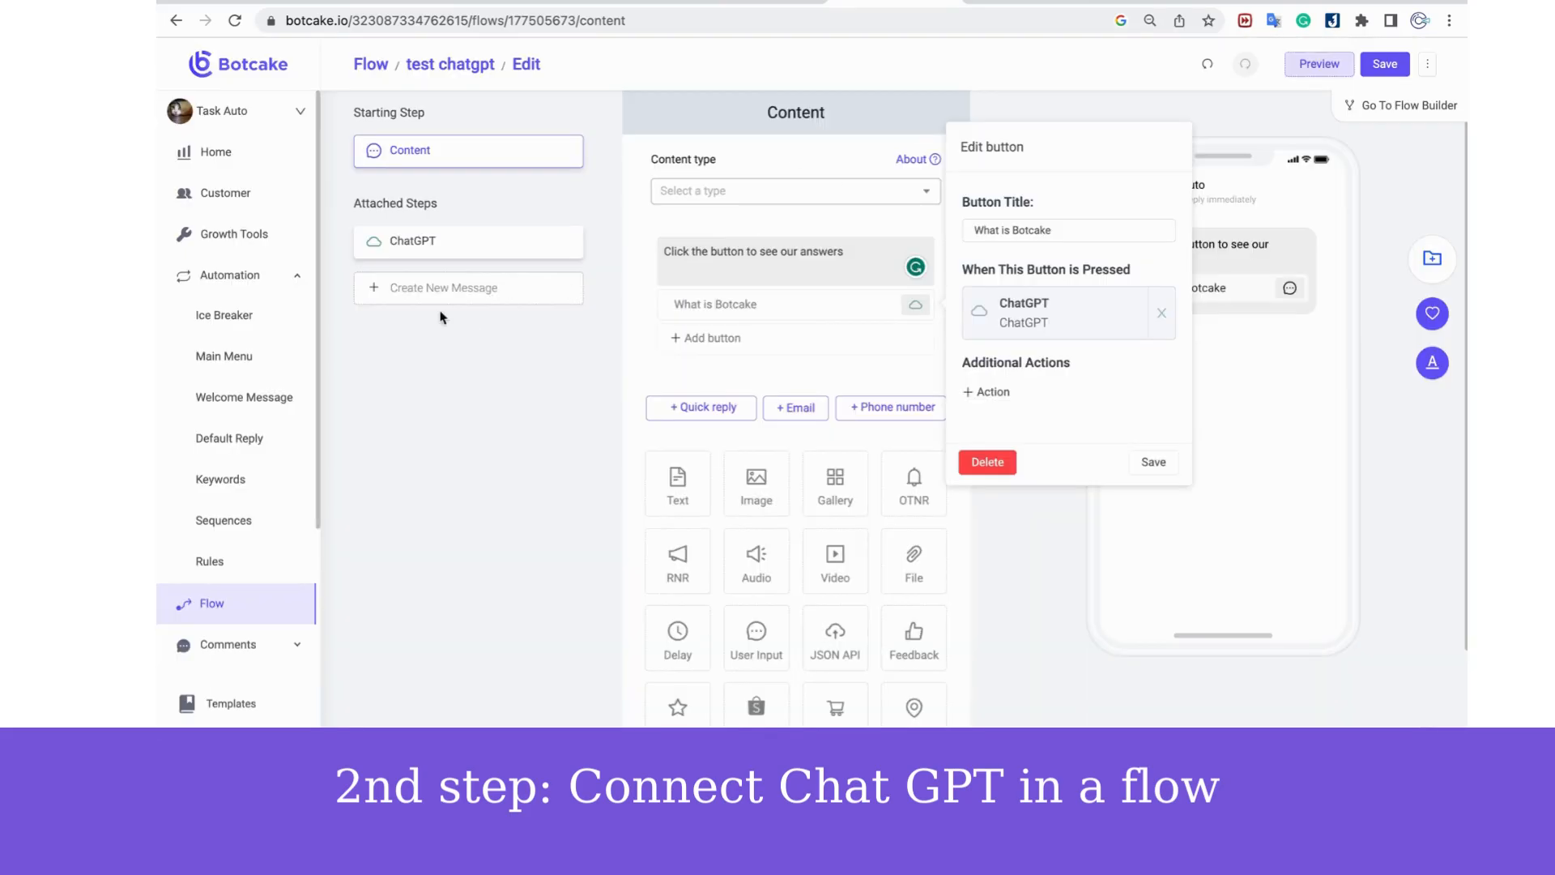
In the ChatGPT step, set the question content to "What is Botcake?" and delete the Company phone intent
{"action": "left_click", "coordinate": [1007, 316]}
{"action": "left_click", "coordinate": [822, 211]}
{"action": "type", "text": "Ue"}
{"action": "key", "text": "BackSpace"}
{"action": "type", "text": "hat is"}
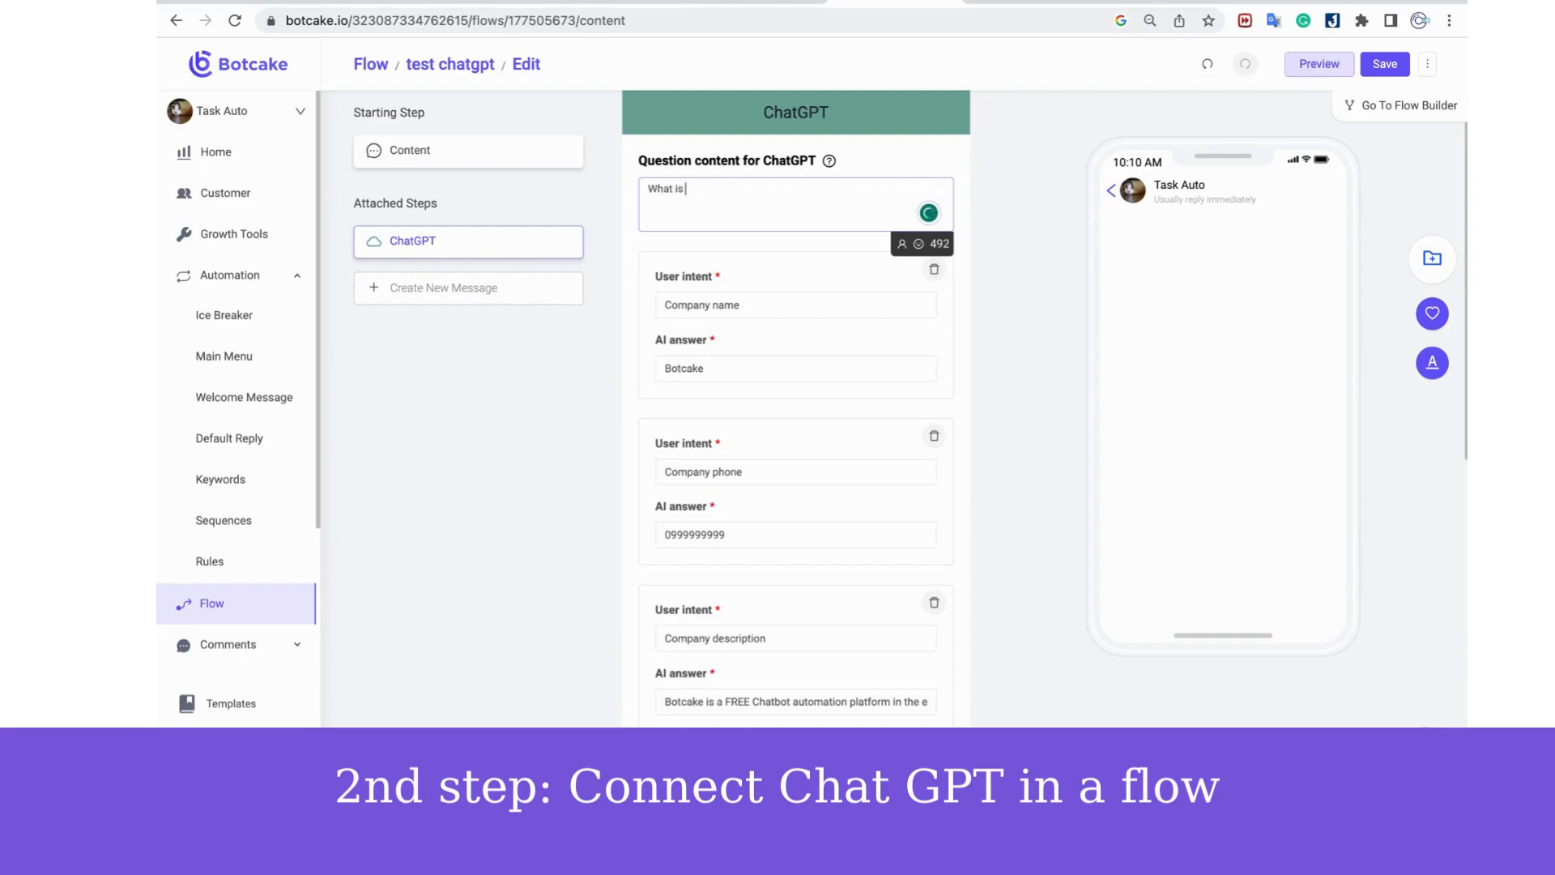
{"action": "type", "text": " Botcake?"}
{"action": "scroll", "coordinate": [913, 457], "scroll_direction": "down", "scroll_amount": 1}
{"action": "left_click", "coordinate": [934, 405]}
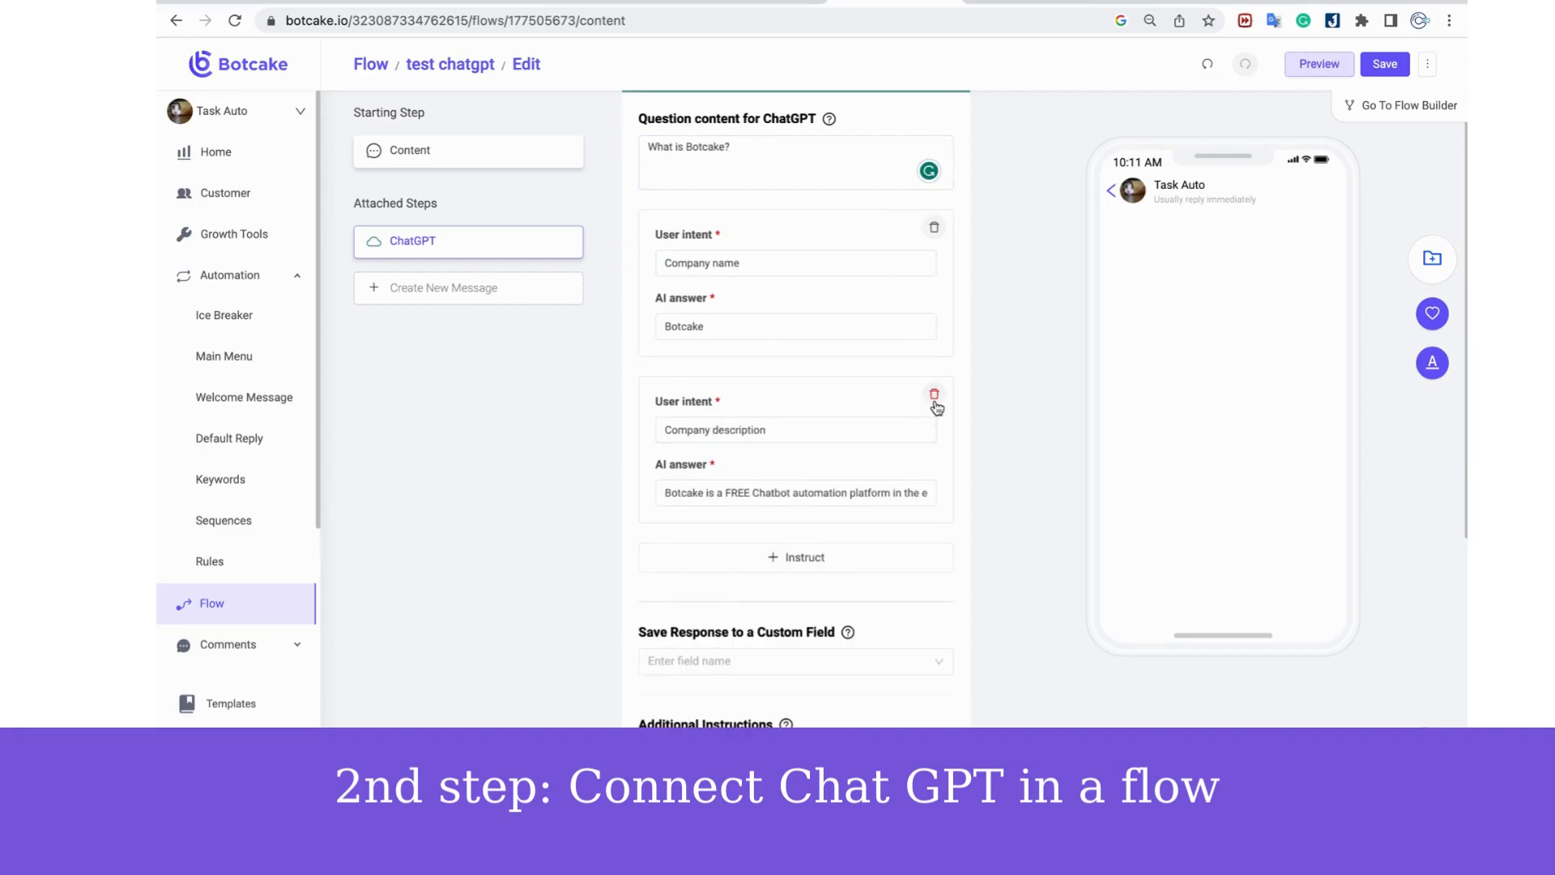
Link the ChatGPT step's Replies from prompt outcome to a new block message
{"action": "scroll", "coordinate": [747, 424], "scroll_direction": "down", "scroll_amount": 2}
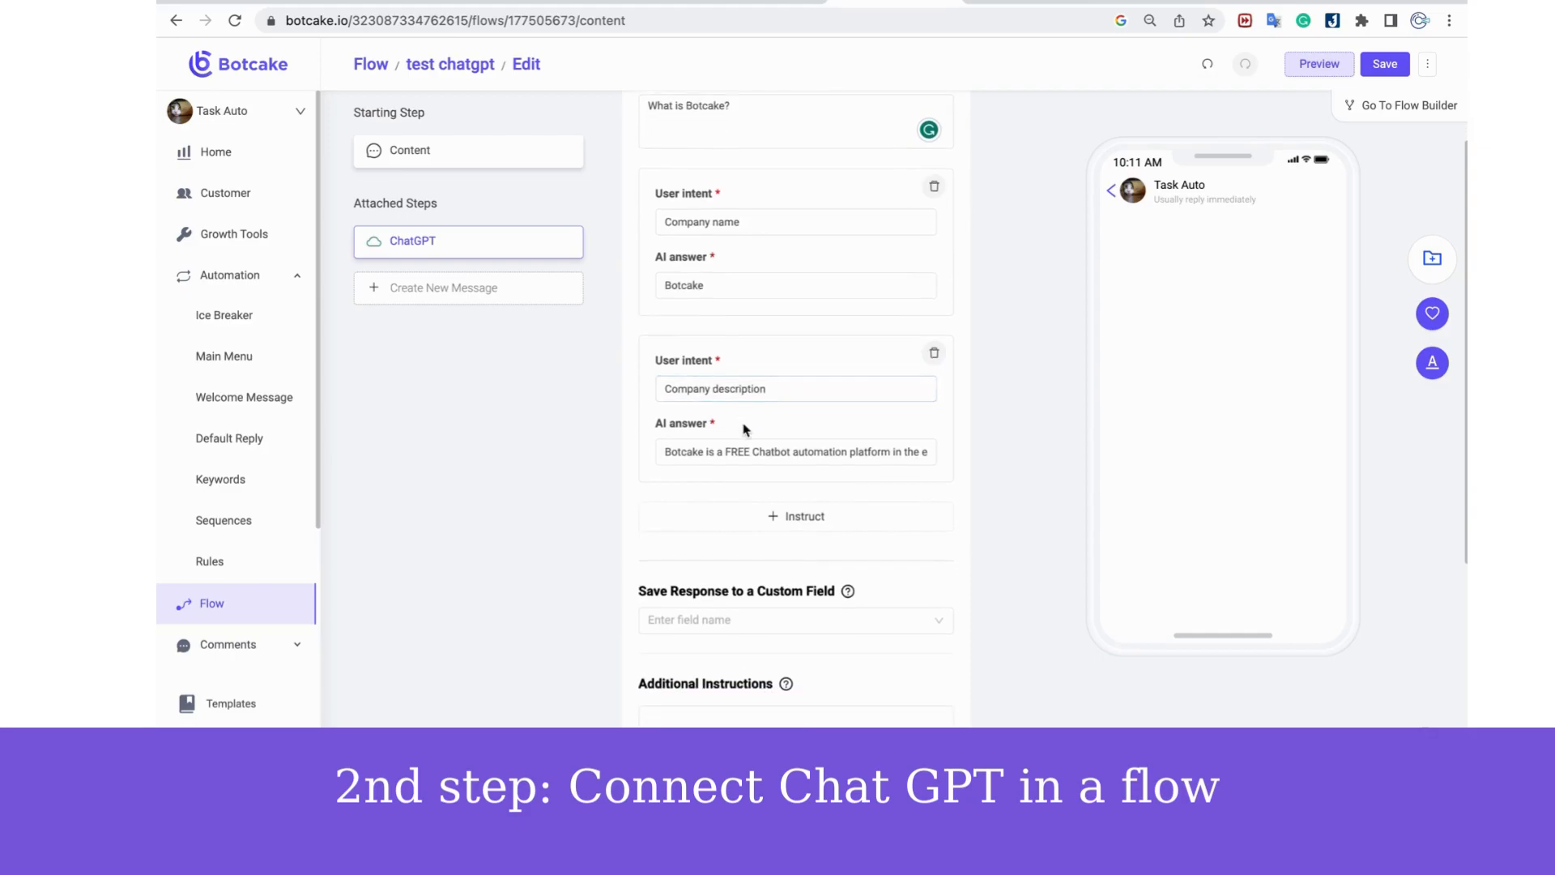
{"action": "scroll", "coordinate": [746, 428], "scroll_direction": "down", "scroll_amount": 3}
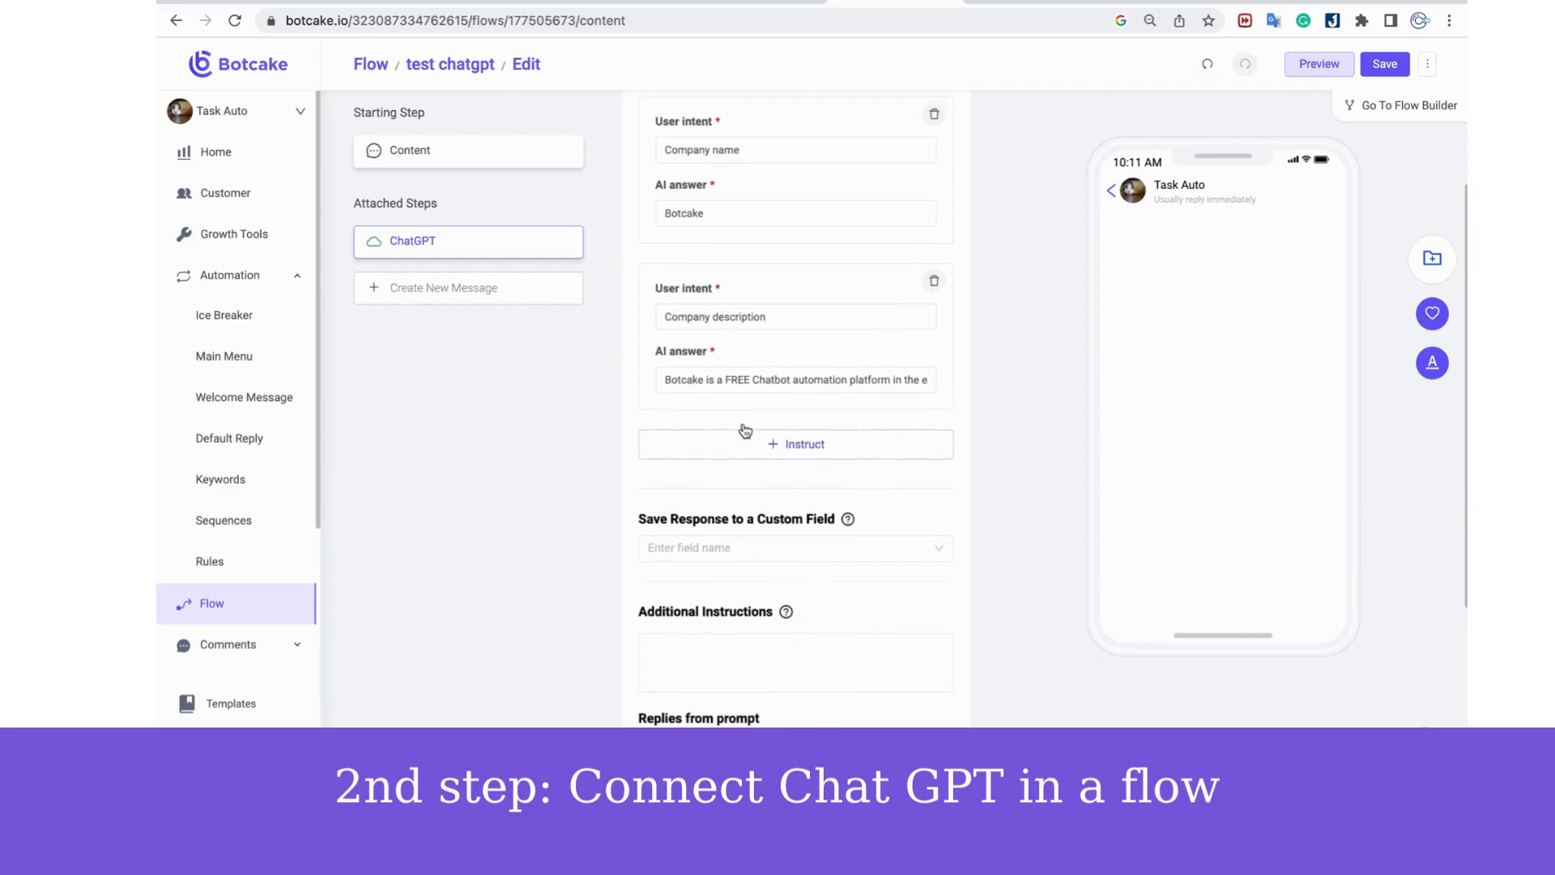
{"action": "scroll", "coordinate": [746, 499], "scroll_direction": "down", "scroll_amount": 3}
{"action": "scroll", "coordinate": [669, 542], "scroll_direction": "down", "scroll_amount": 2}
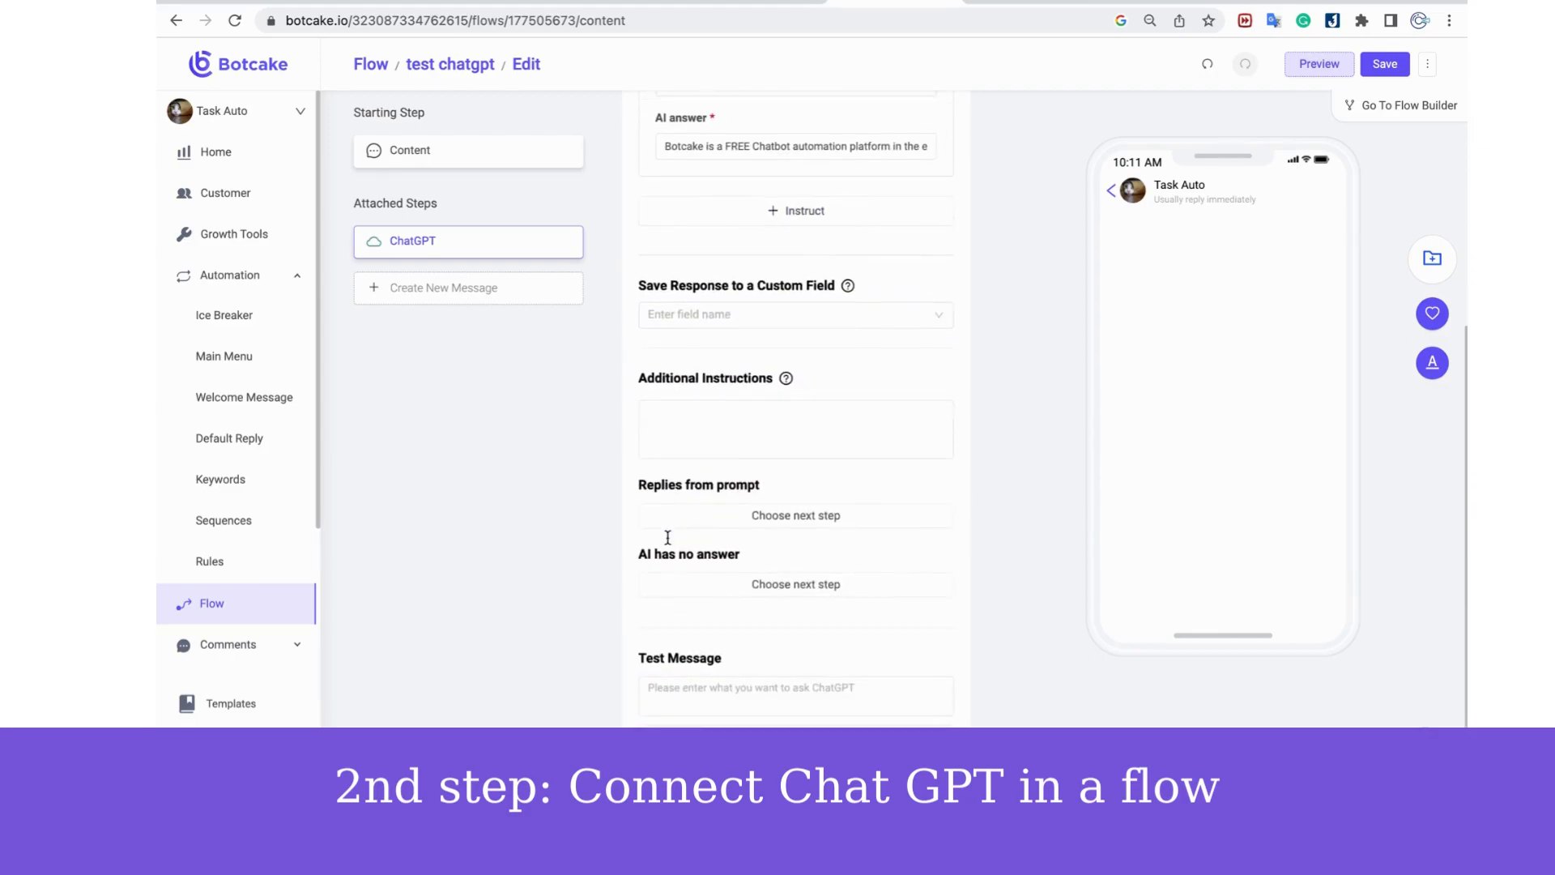
{"action": "scroll", "coordinate": [669, 543], "scroll_direction": "up", "scroll_amount": 3}
{"action": "scroll", "coordinate": [669, 543], "scroll_direction": "down", "scroll_amount": 3}
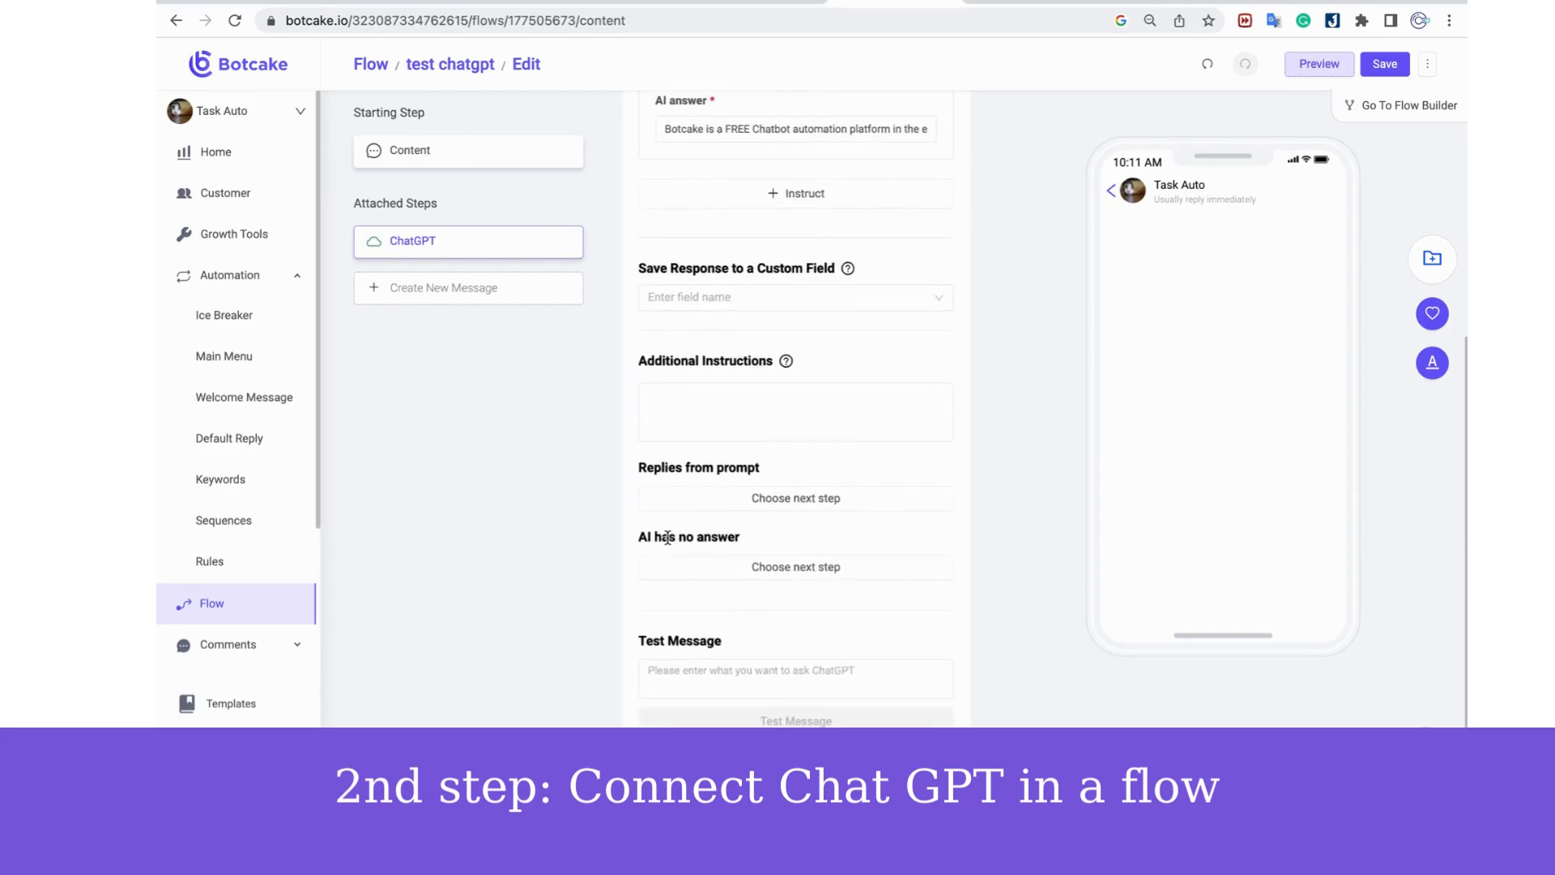
{"action": "left_click", "coordinate": [777, 501]}
{"action": "left_click", "coordinate": [1061, 407]}
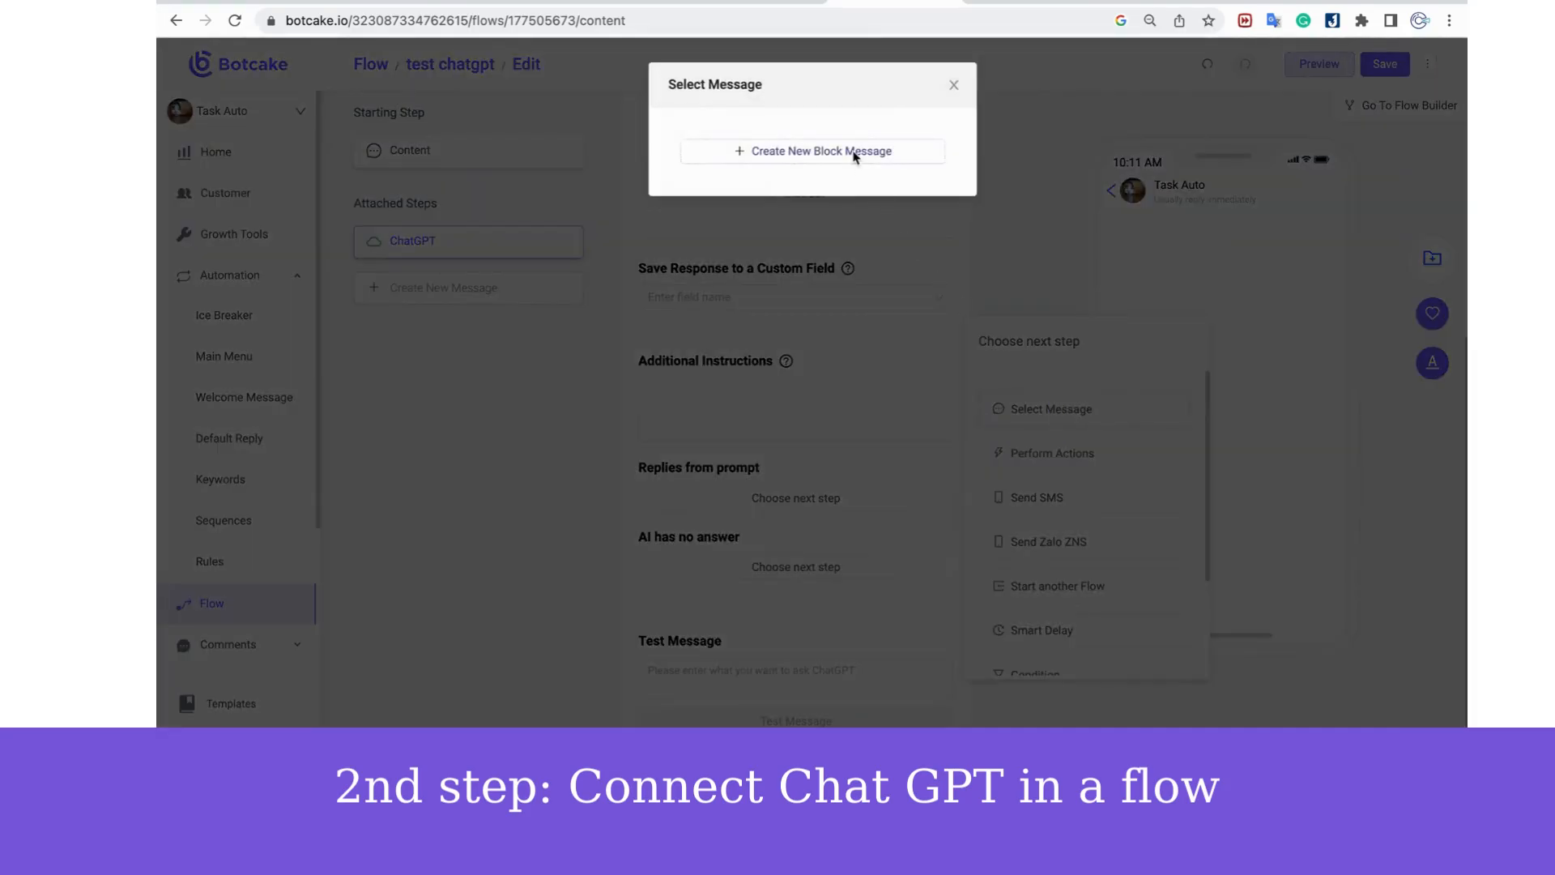
{"action": "left_click", "coordinate": [850, 153]}
Write "chat gpt or the shop has replied successfully" as the text of the new reply message
{"action": "left_click", "coordinate": [744, 515]}
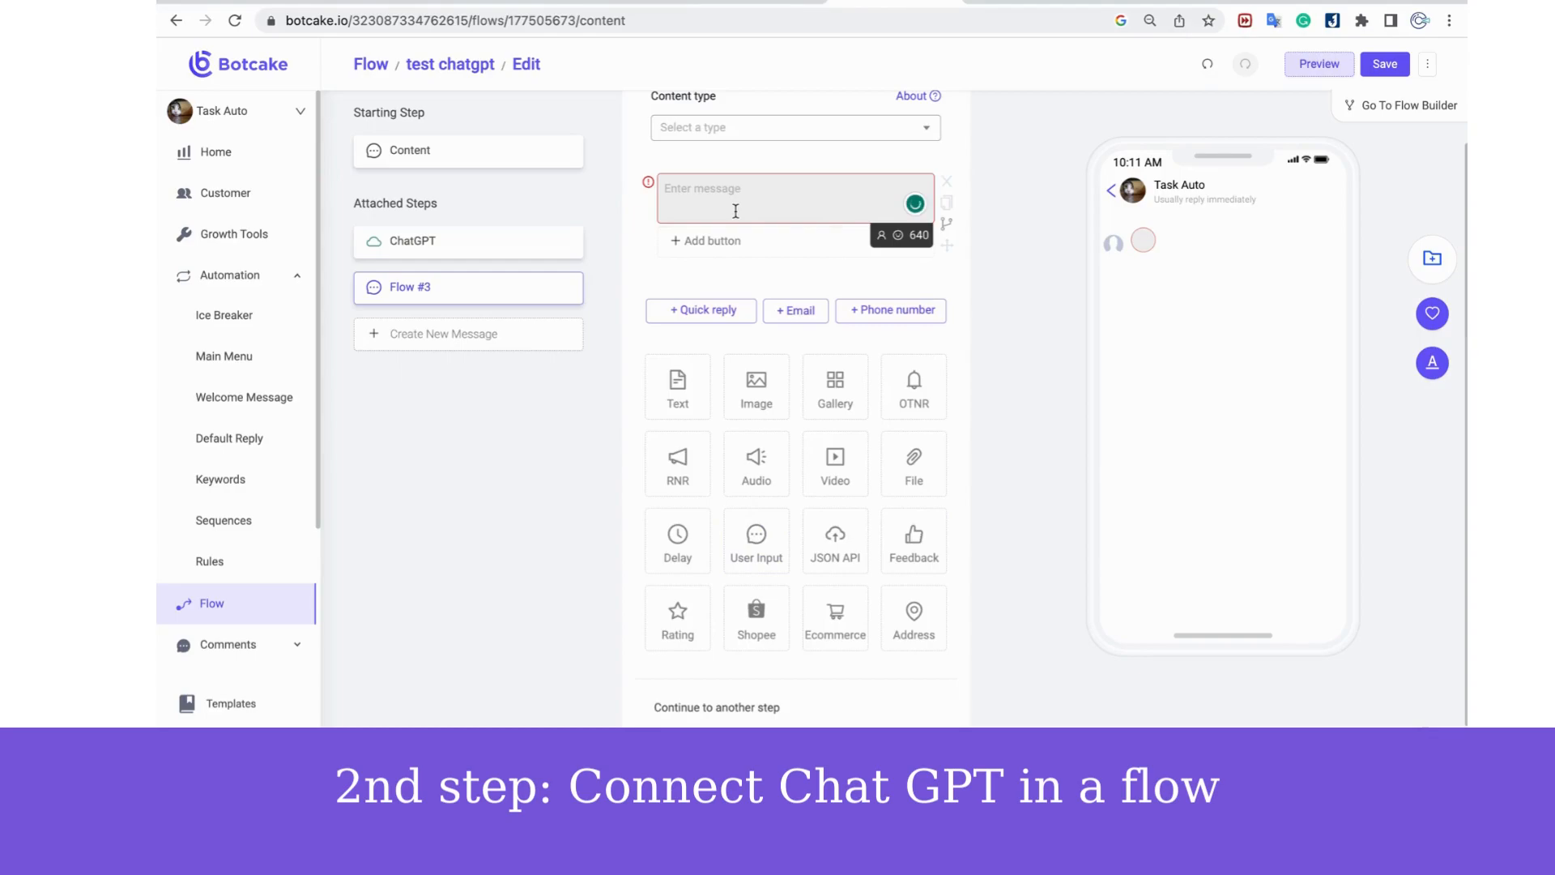
{"action": "type", "text": "chat gpt or"}
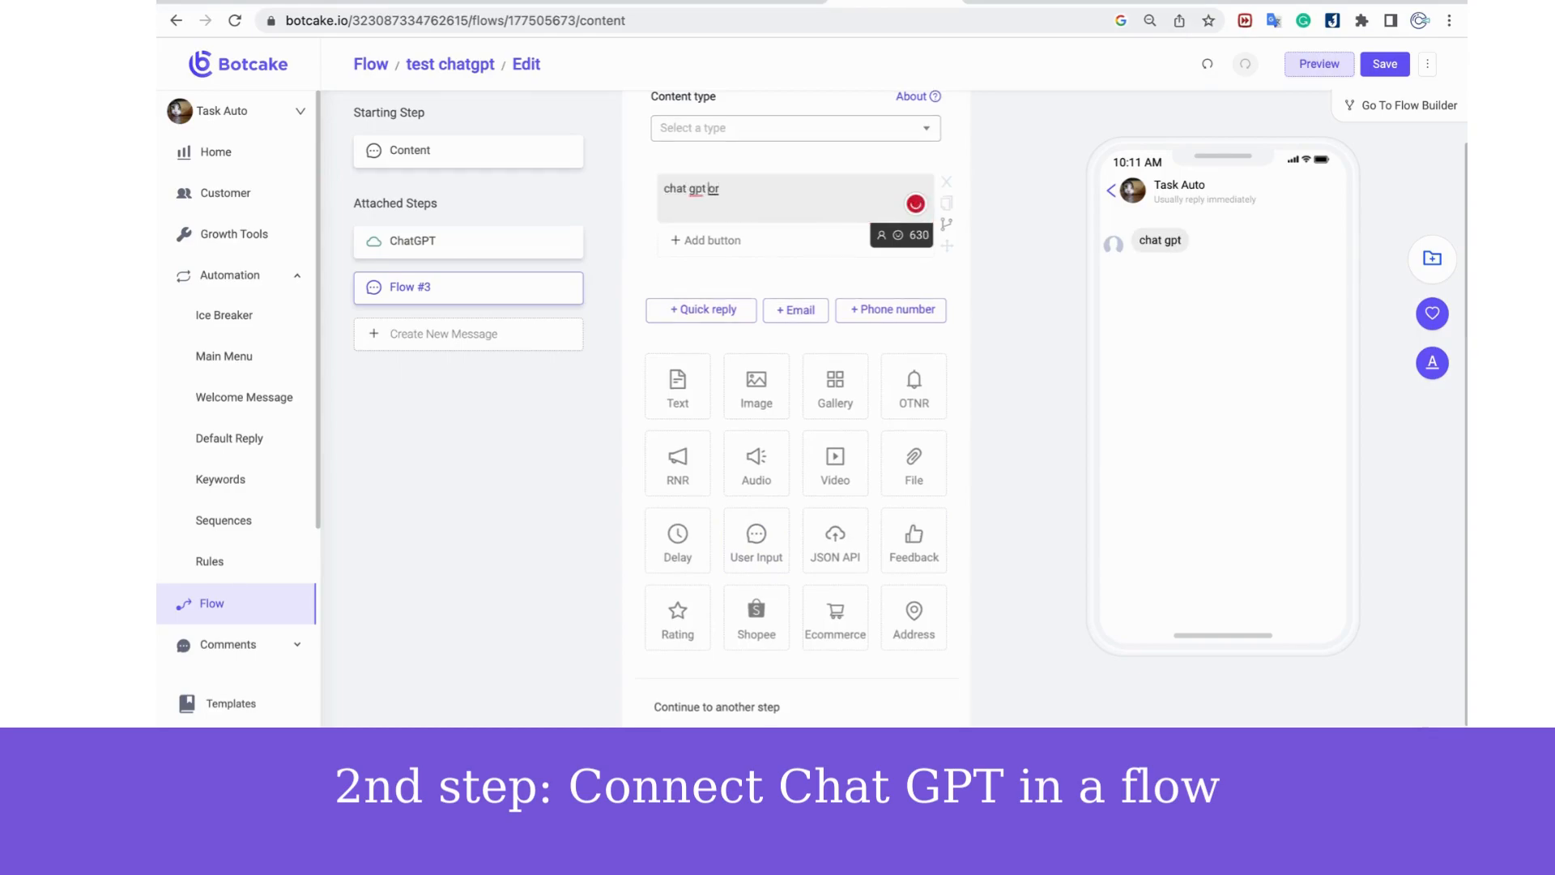
{"action": "type", "text": " the shop has rep"}
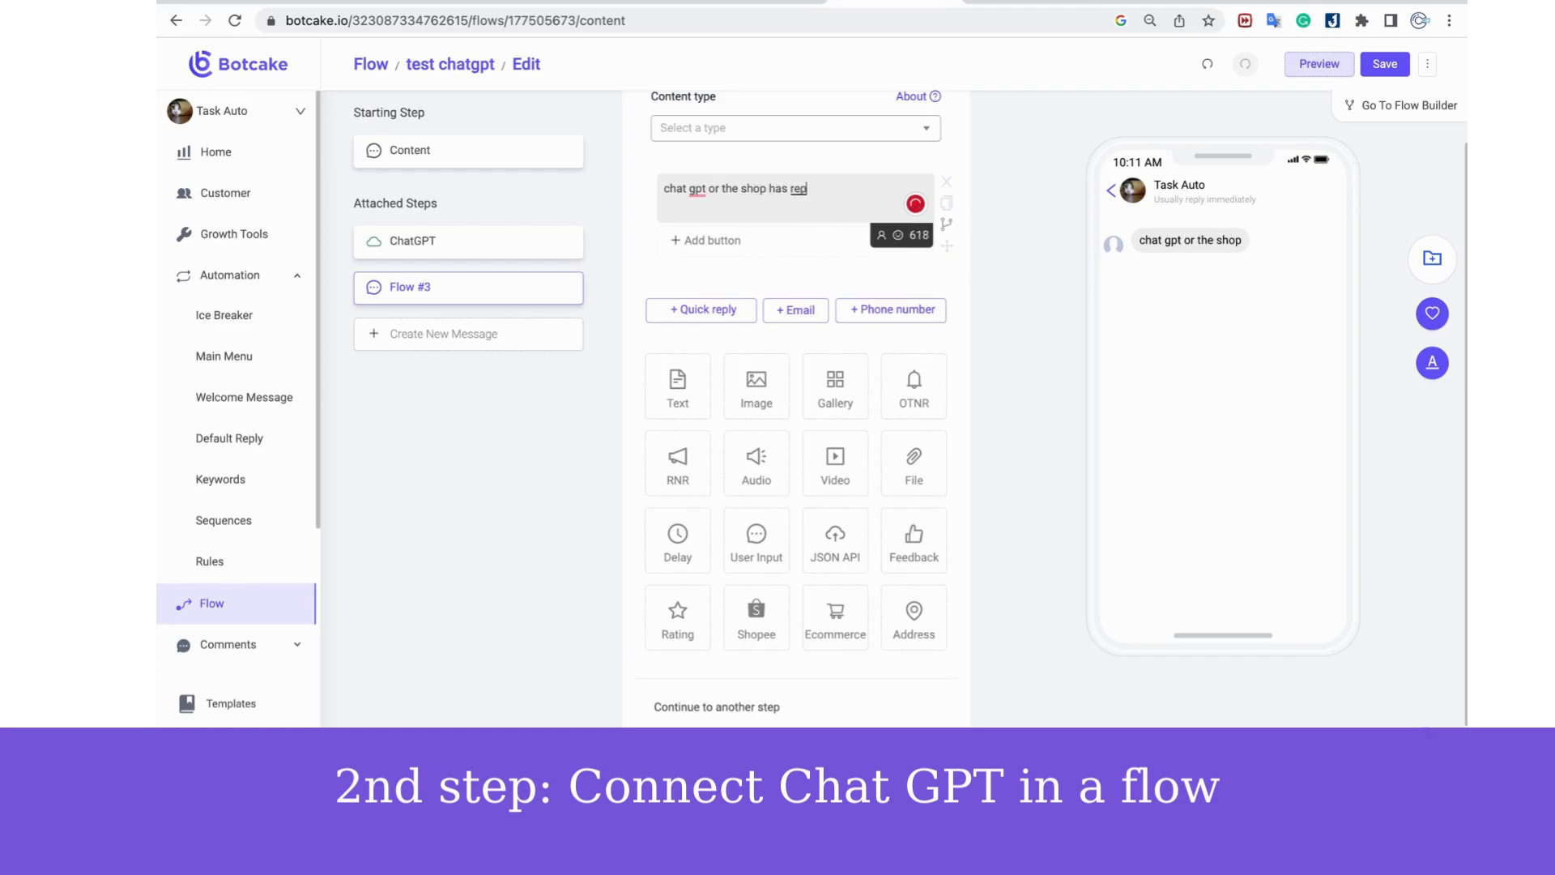
{"action": "type", "text": "lied sudcessfully"}
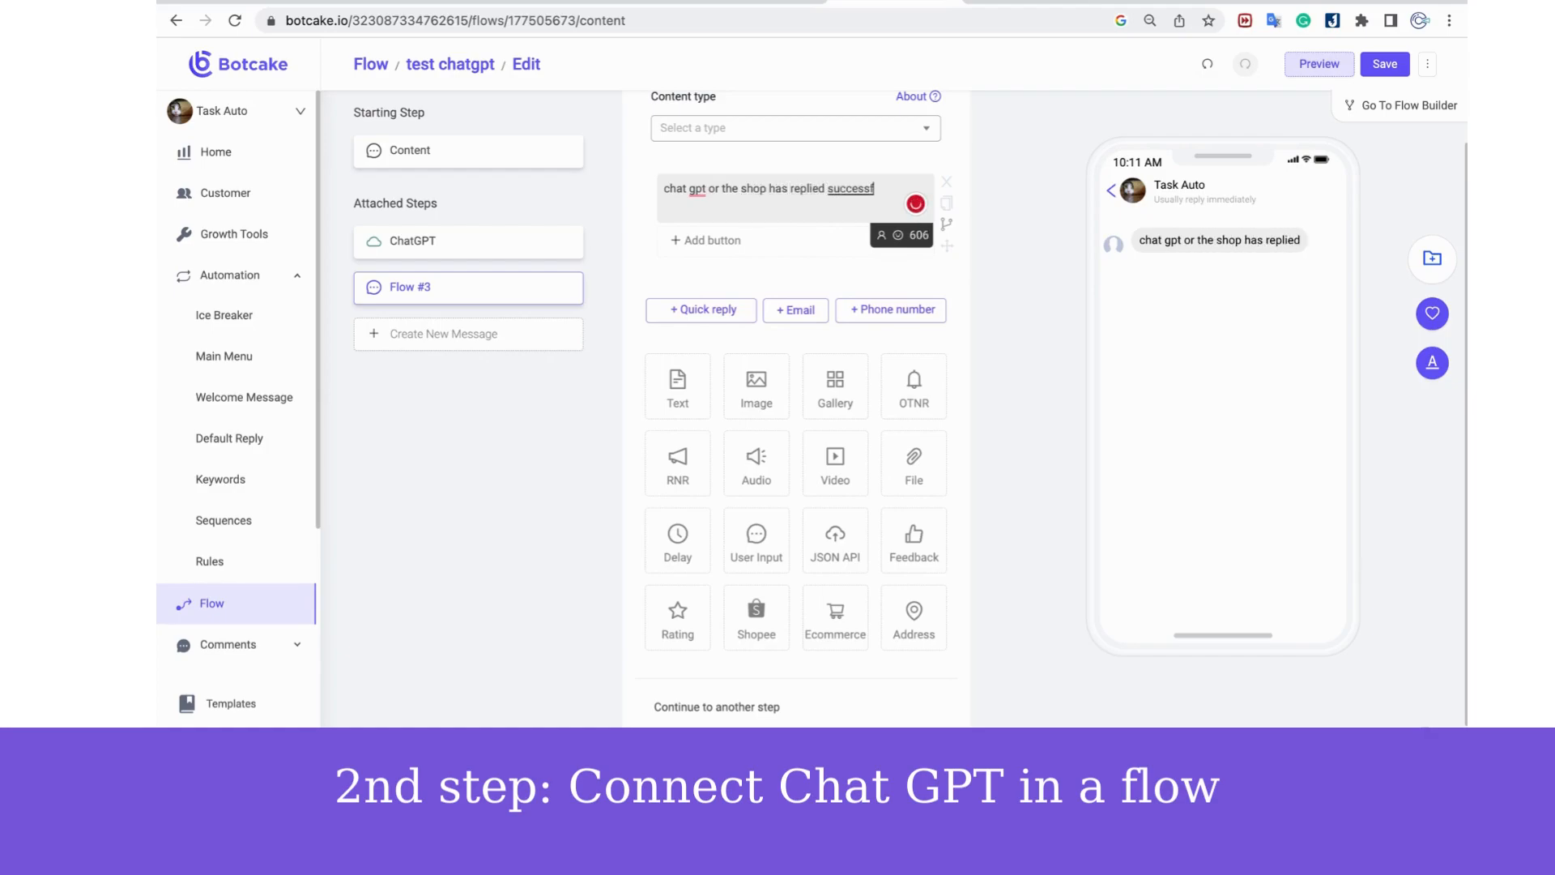
Link the ChatGPT step's AI has no answer outcome to another new block message
{"action": "left_click", "coordinate": [474, 259]}
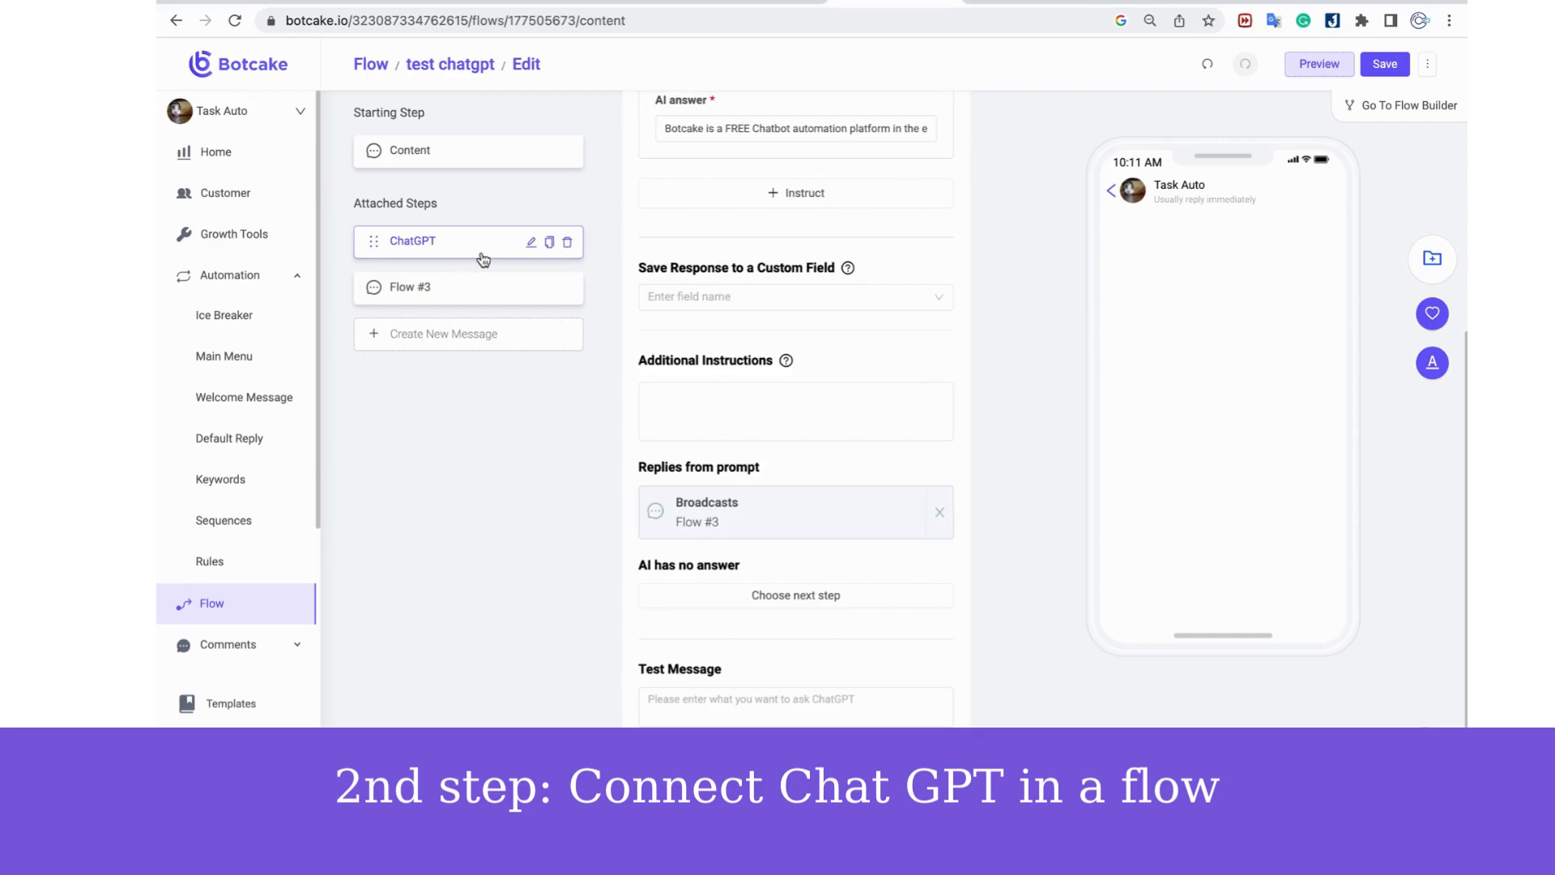
{"action": "scroll", "coordinate": [798, 486], "scroll_direction": "down", "scroll_amount": 2}
{"action": "left_click", "coordinate": [829, 525]}
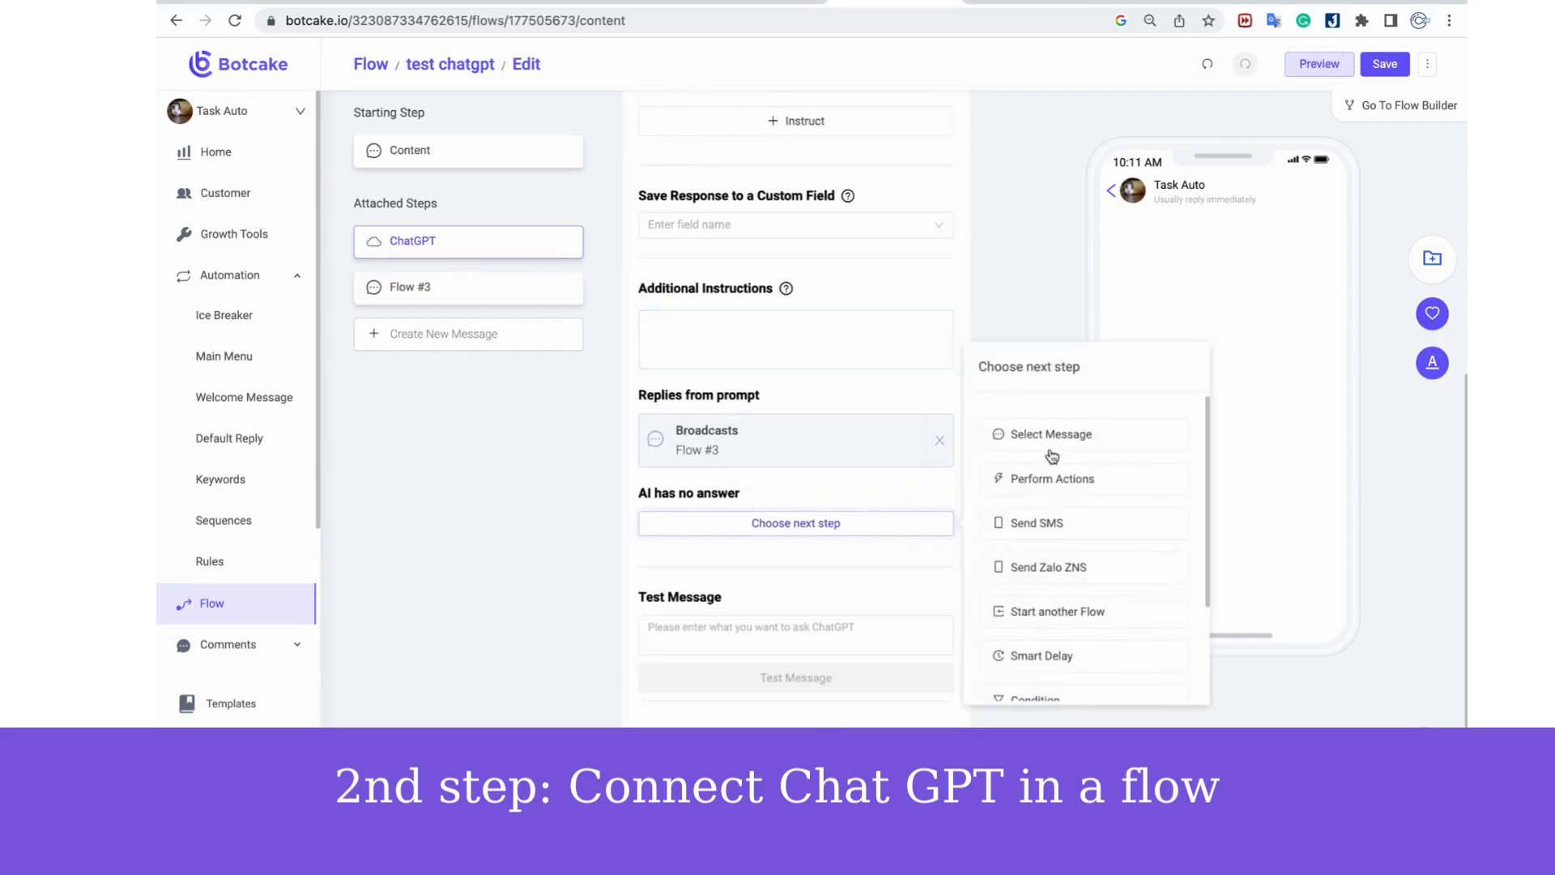
{"action": "left_click", "coordinate": [1057, 437]}
{"action": "left_click", "coordinate": [826, 186]}
Write "Sorry we don't understand. May you tell me more?" in the message for unanswered questions, Flow #4
{"action": "left_click", "coordinate": [437, 334]}
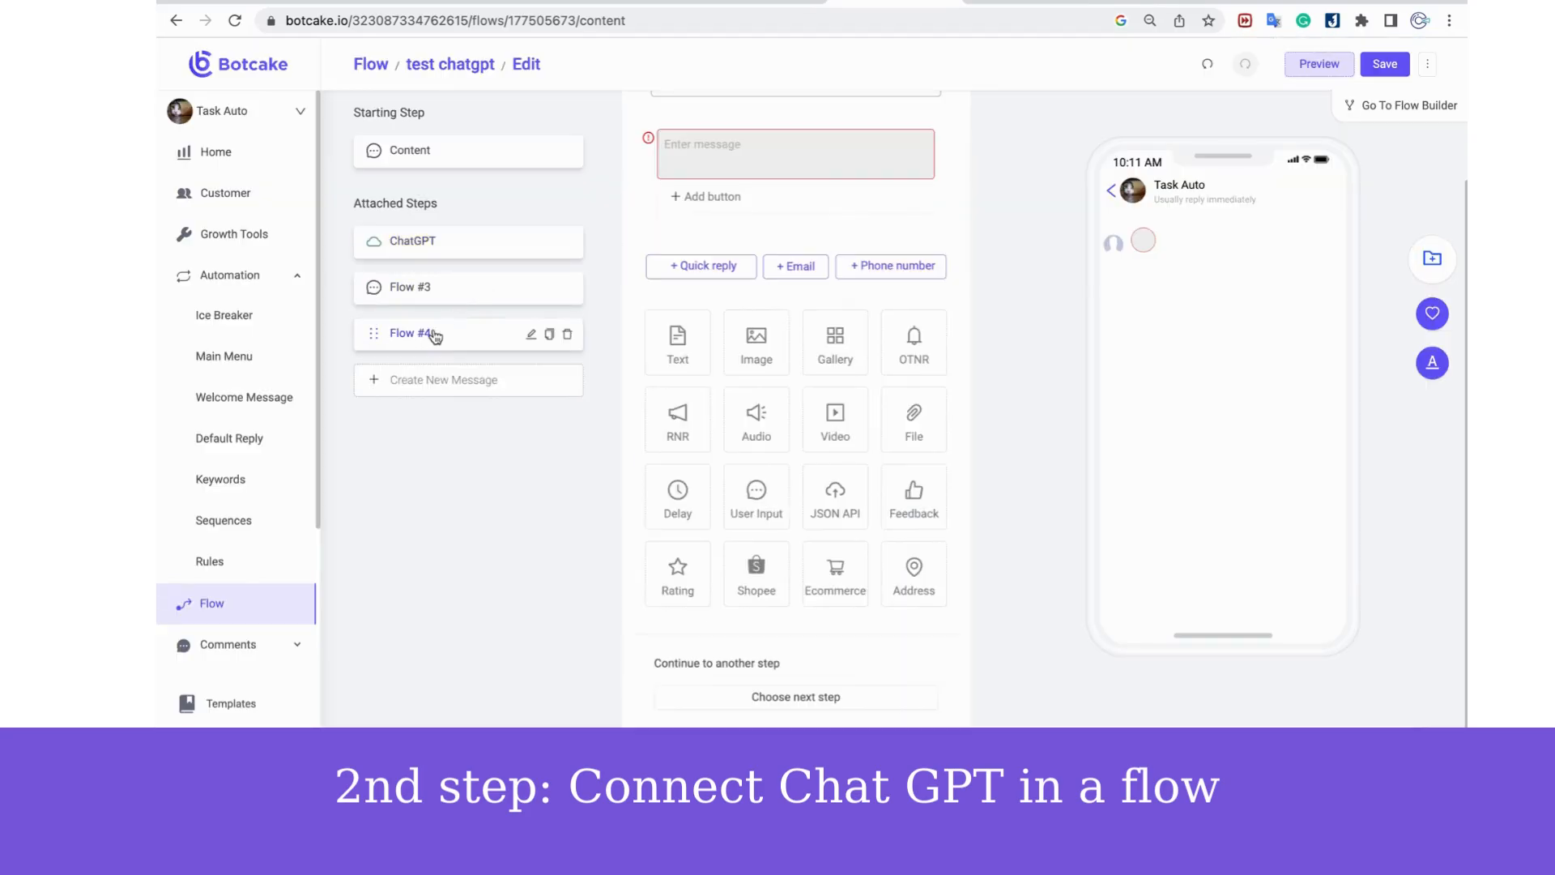
{"action": "left_click", "coordinate": [698, 145]}
{"action": "type", "text": "Sorry u"}
{"action": "key", "text": "BackSpace"}
{"action": "type", "text": "we d"}
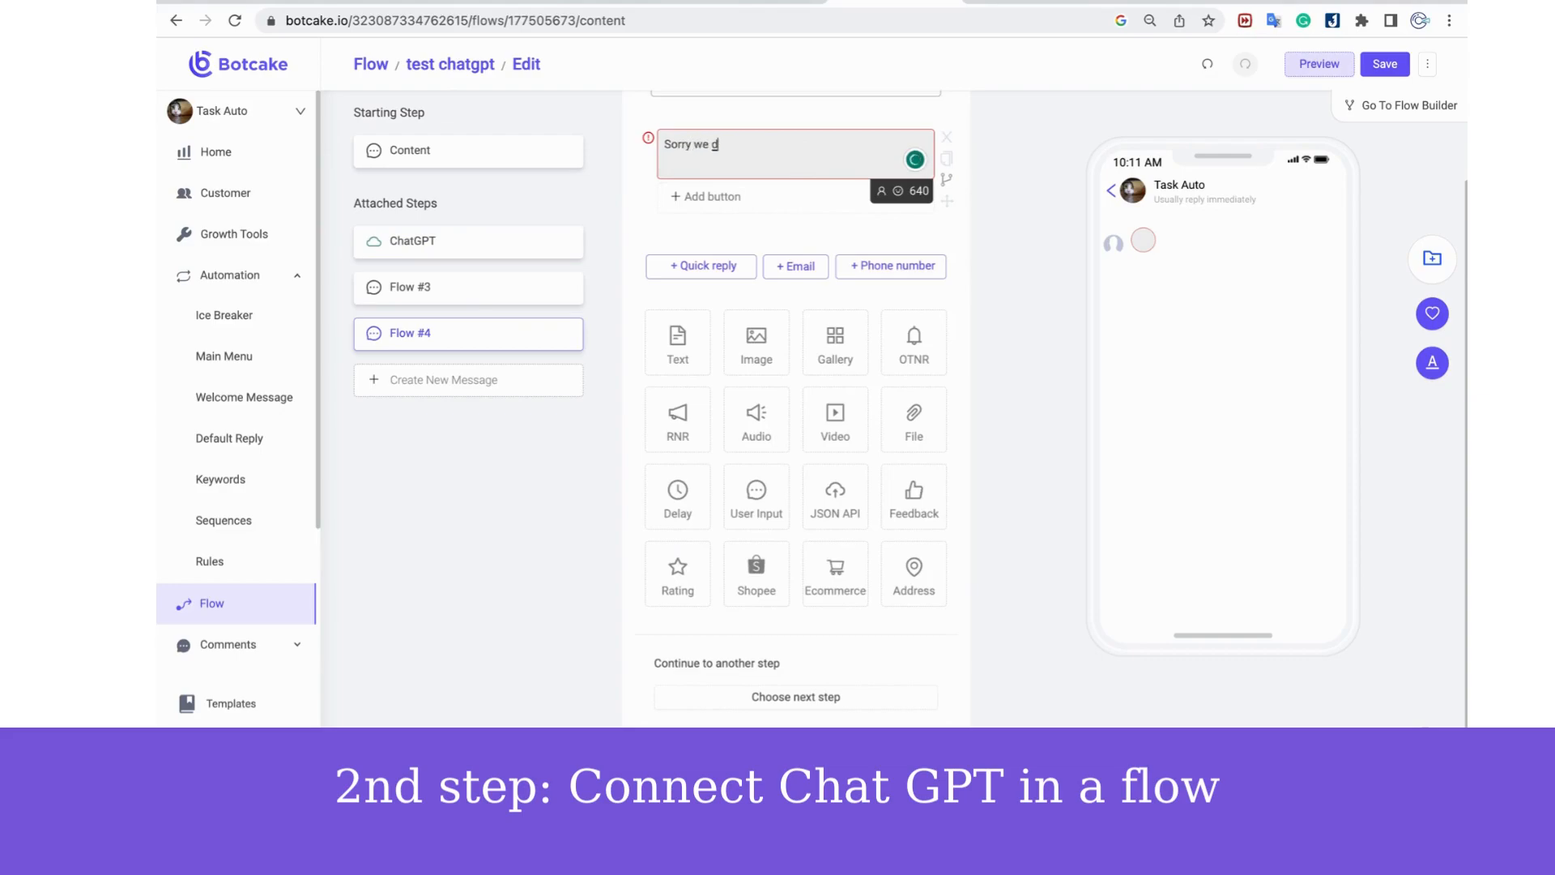
{"action": "type", "text": "on't u"}
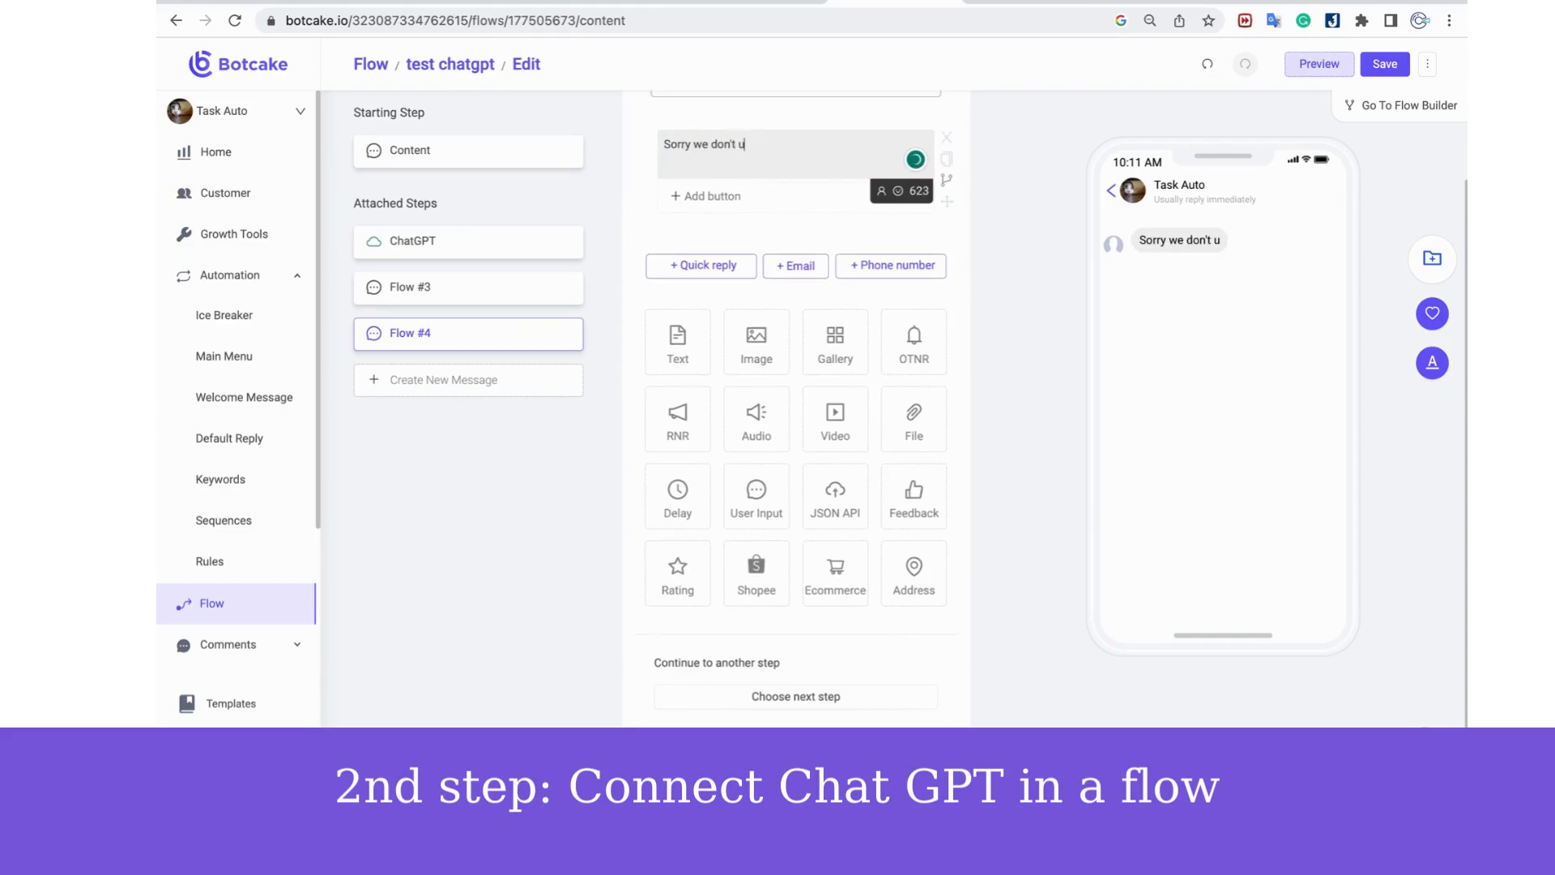
{"action": "type", "text": "nderstand. May you tell me m"}
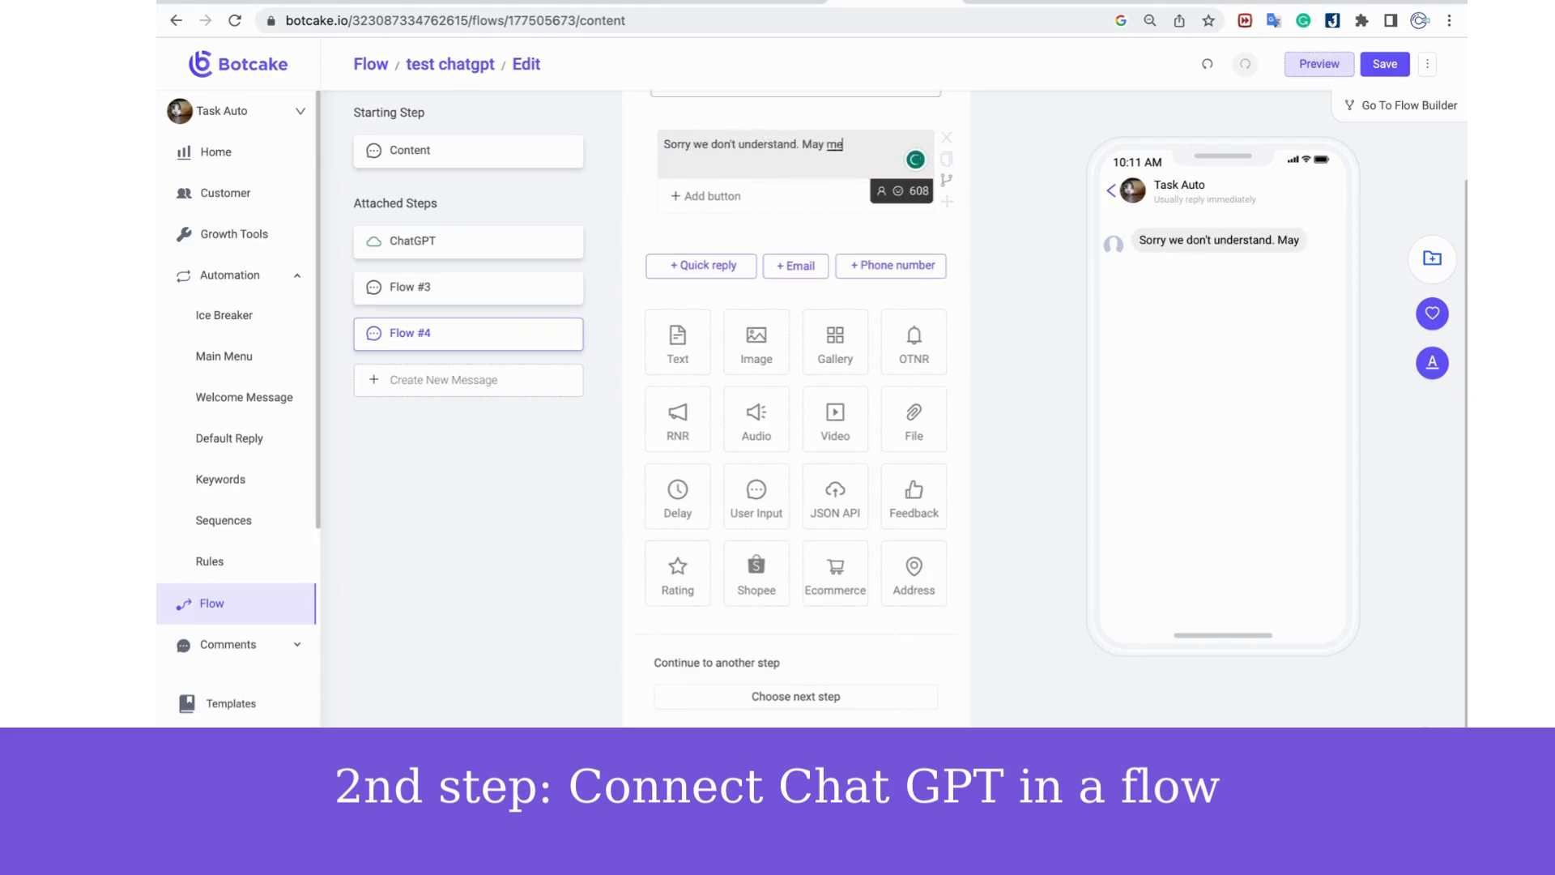
{"action": "type", "text": "ore?"}
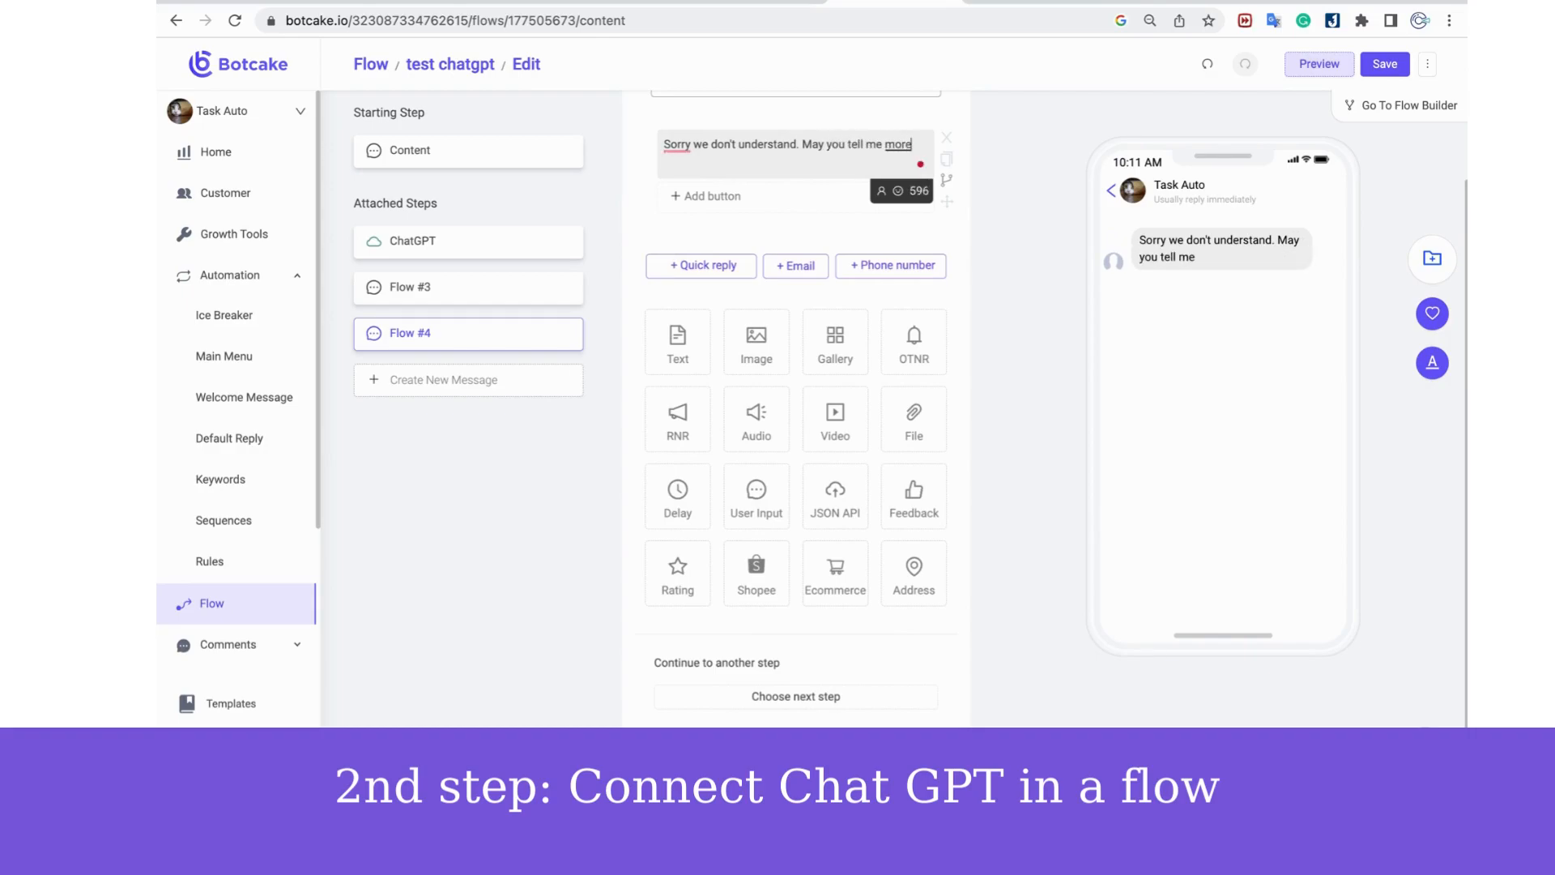
Review the ChatGPT step's linked outcomes and open the message attached to Replies from prompt
{"action": "left_click", "coordinate": [434, 286]}
{"action": "left_click", "coordinate": [433, 241]}
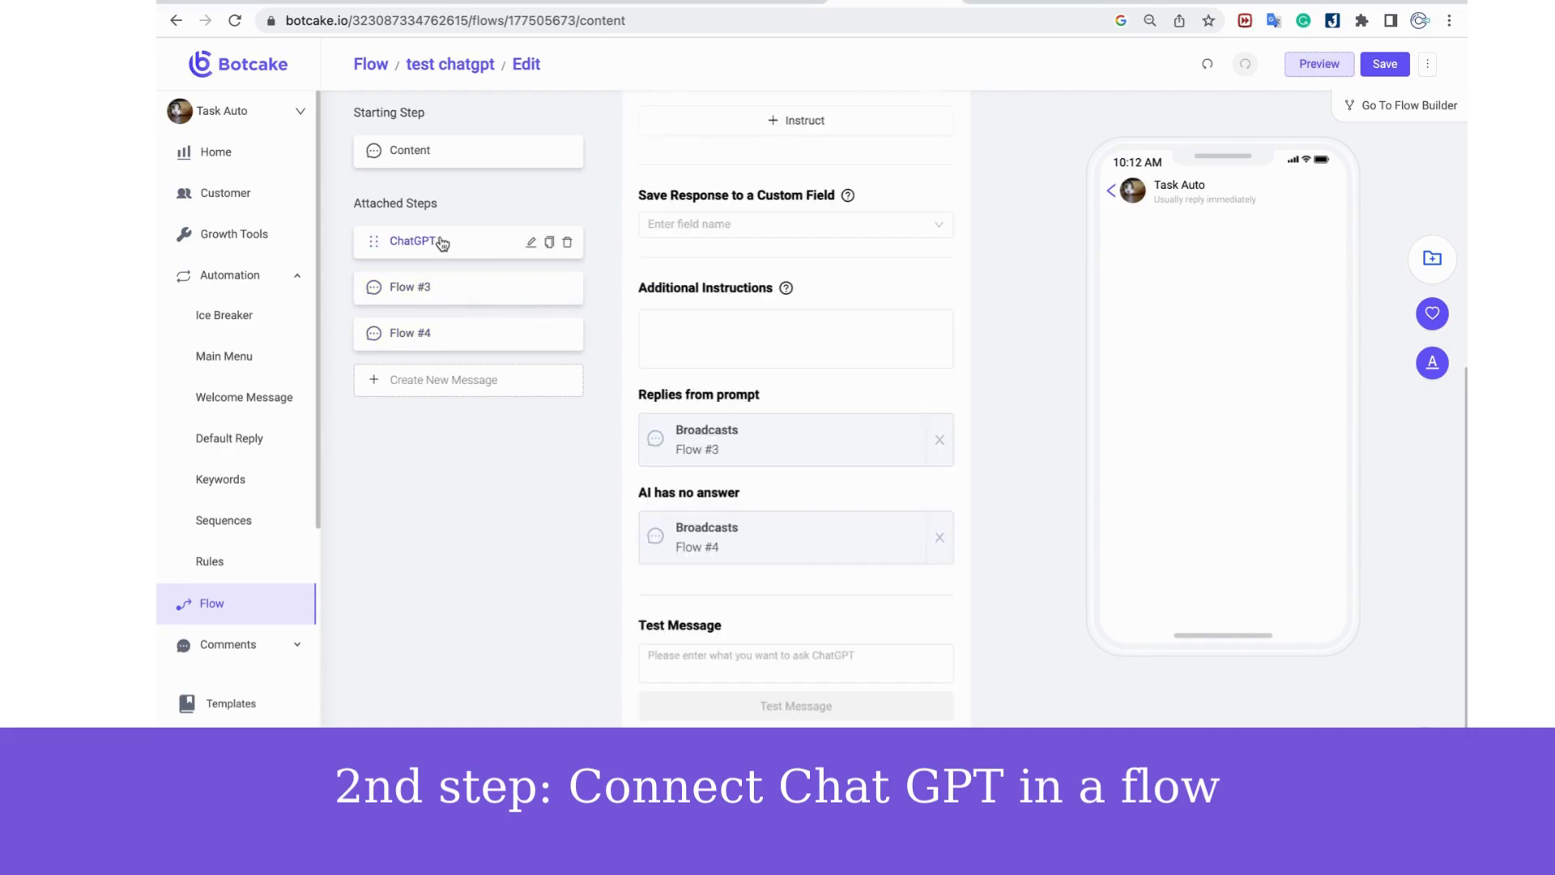
{"action": "left_click", "coordinate": [764, 453]}
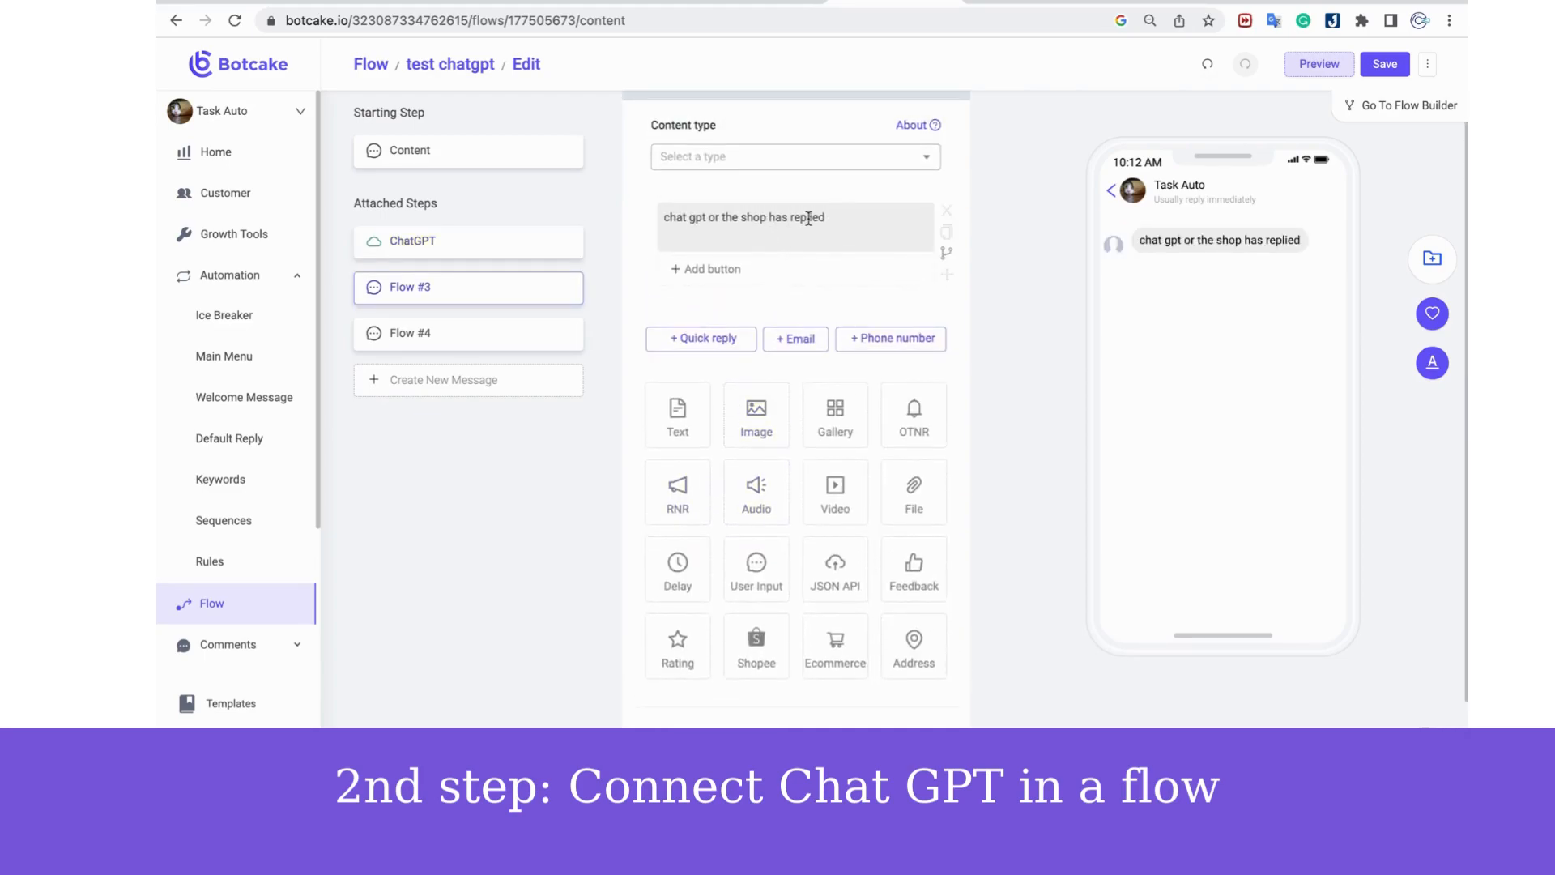
Complete the Flow #3 message so it reads "chat gpt or the shop has replied successfully"
{"action": "left_click_drag", "start_coordinate": [677, 224], "coordinate": [766, 219]}
{"action": "left_click", "coordinate": [828, 217]}
{"action": "type", "text": "succe"}
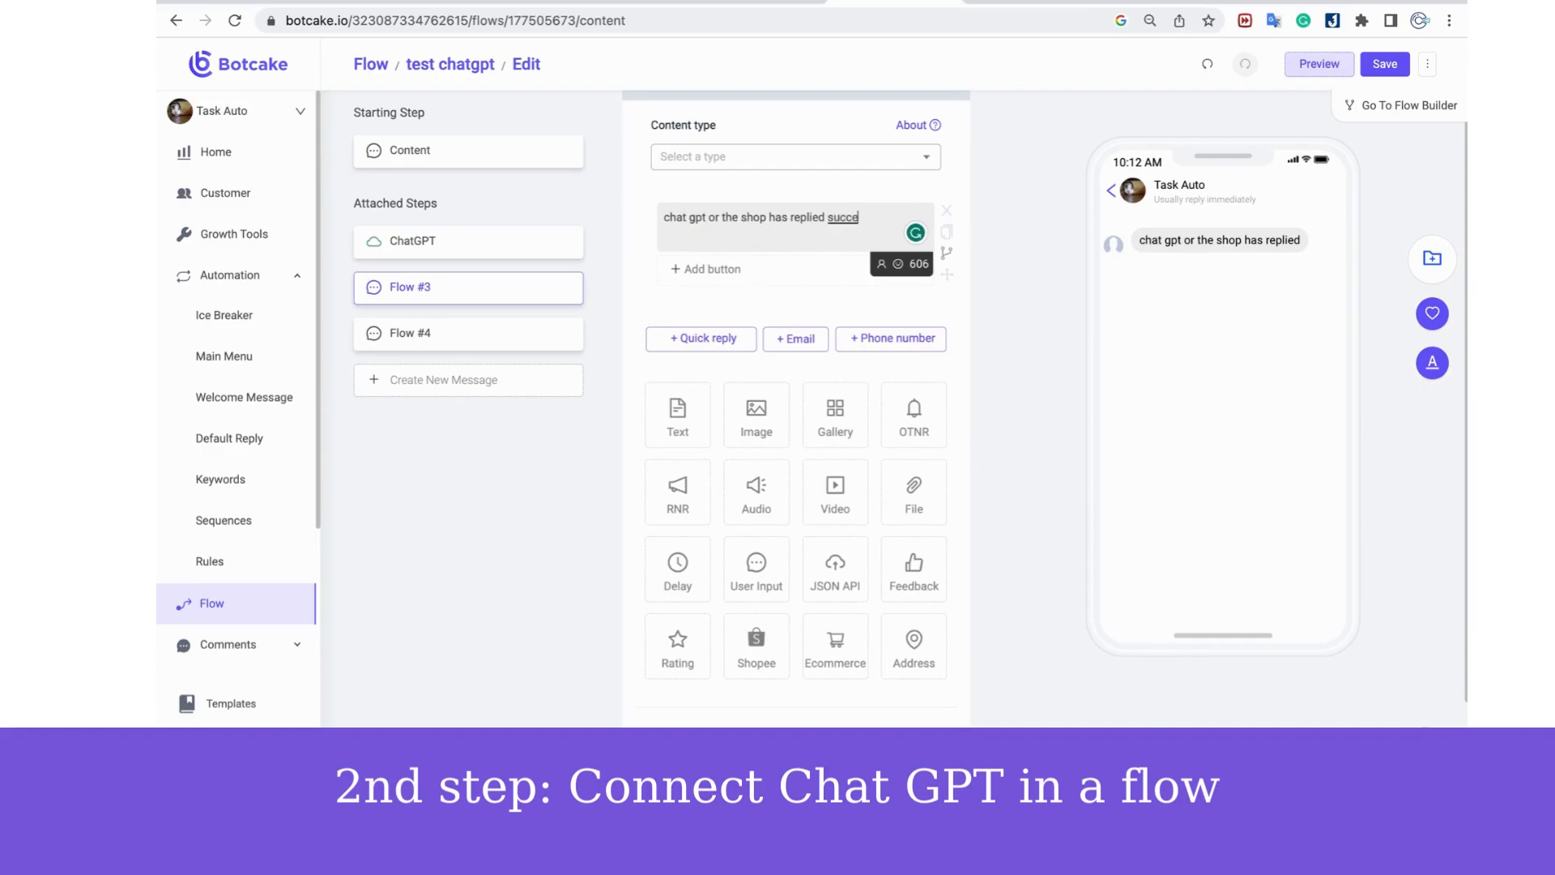
{"action": "type", "text": "ssfully"}
Link Flow #3's continuation to a newly created ChatGPT integration step and open that step
{"action": "scroll", "coordinate": [826, 669], "scroll_direction": "down", "scroll_amount": 2}
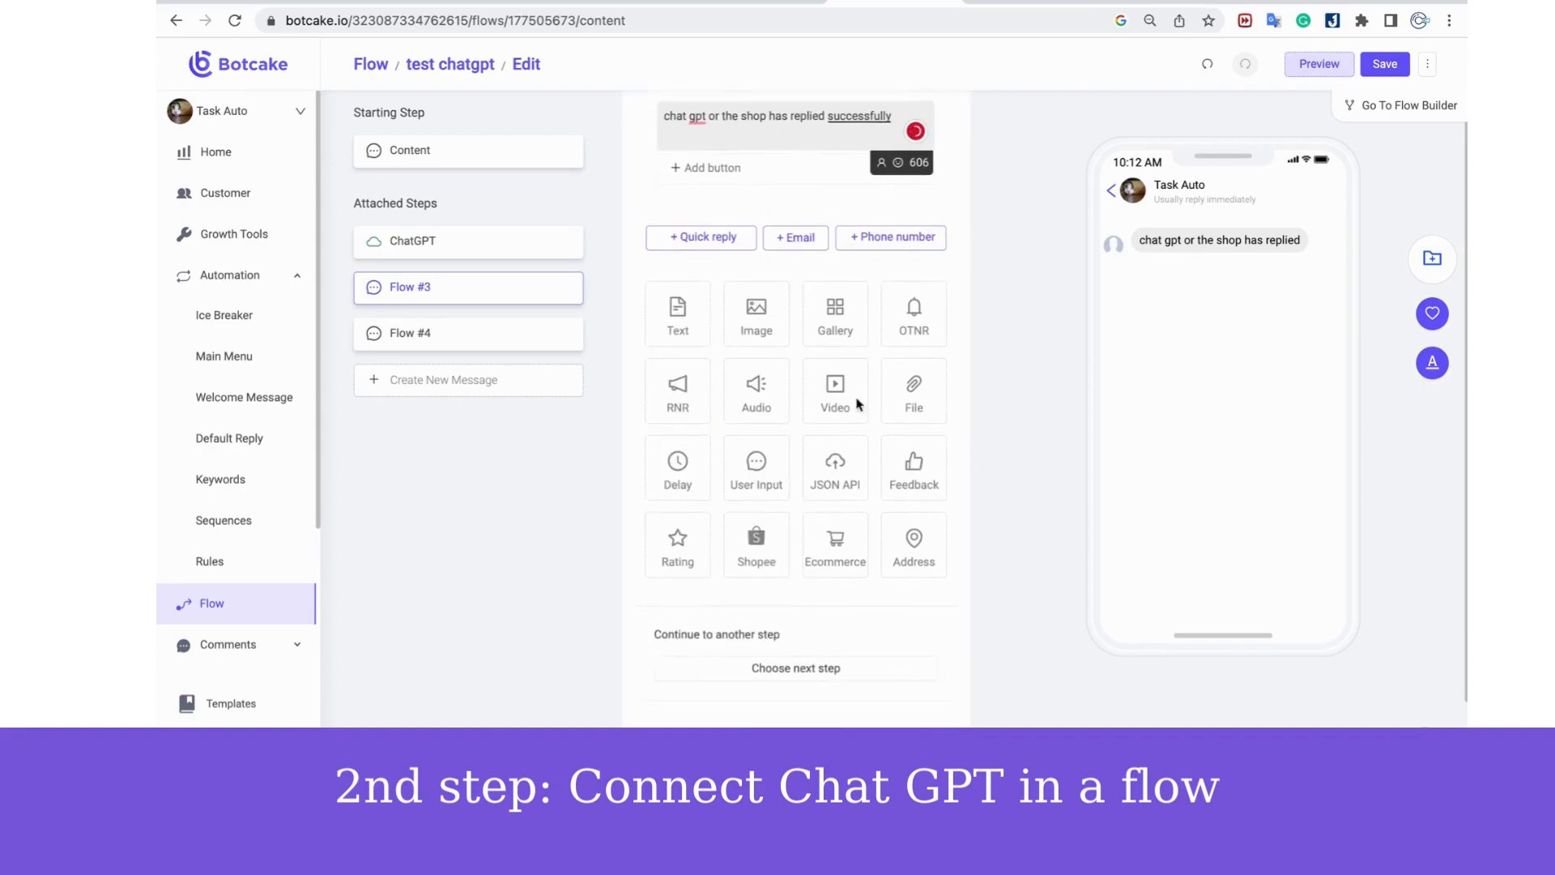
{"action": "left_click", "coordinate": [824, 669]}
{"action": "scroll", "coordinate": [1077, 648], "scroll_direction": "down", "scroll_amount": 3}
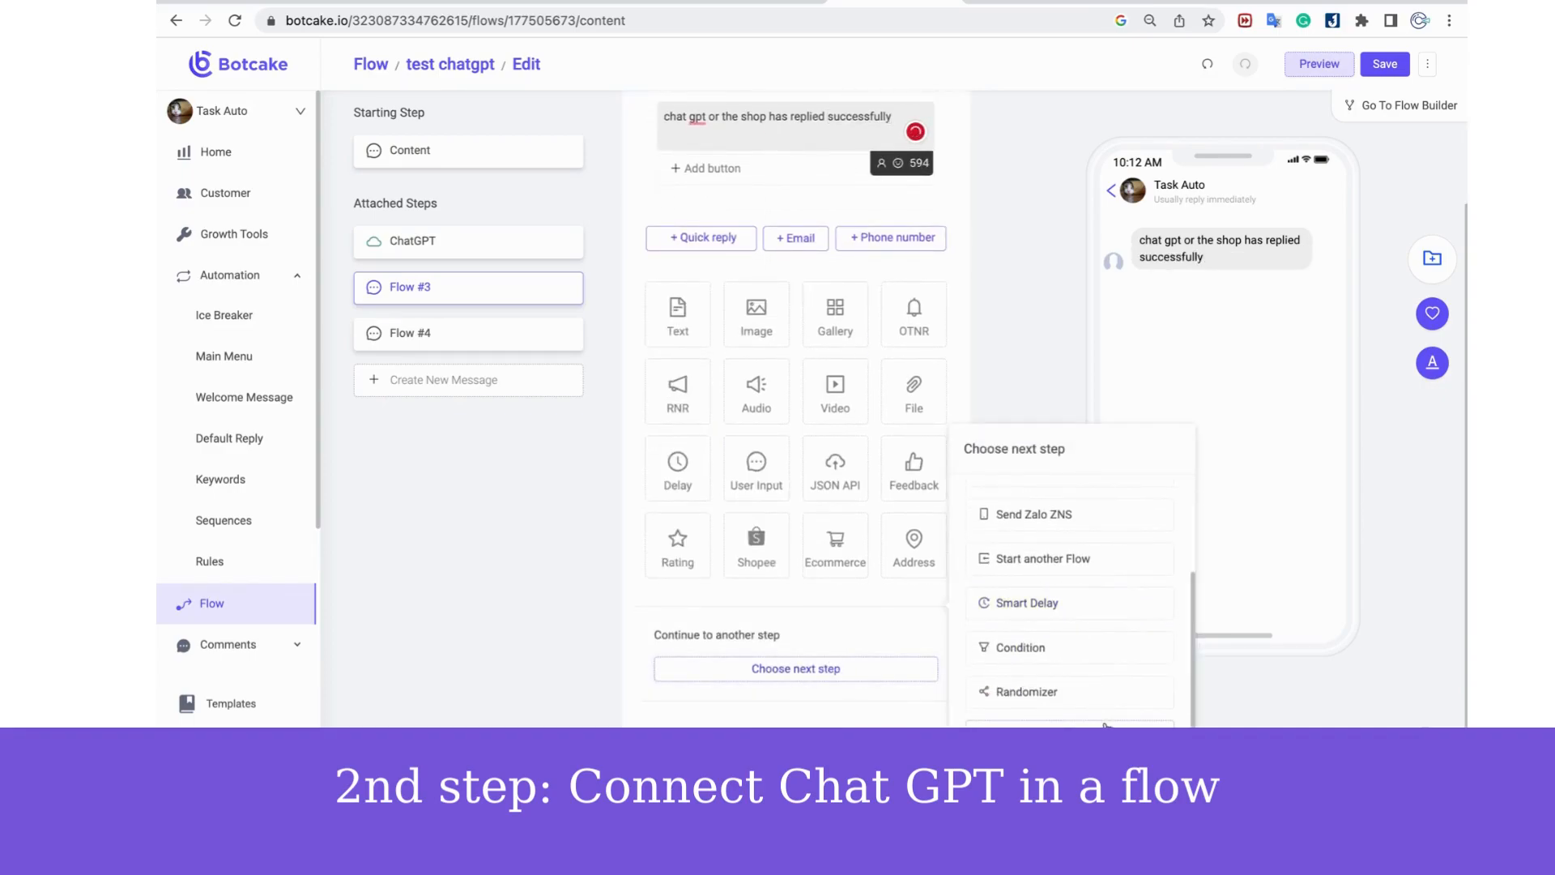
{"action": "left_click", "coordinate": [1069, 723]}
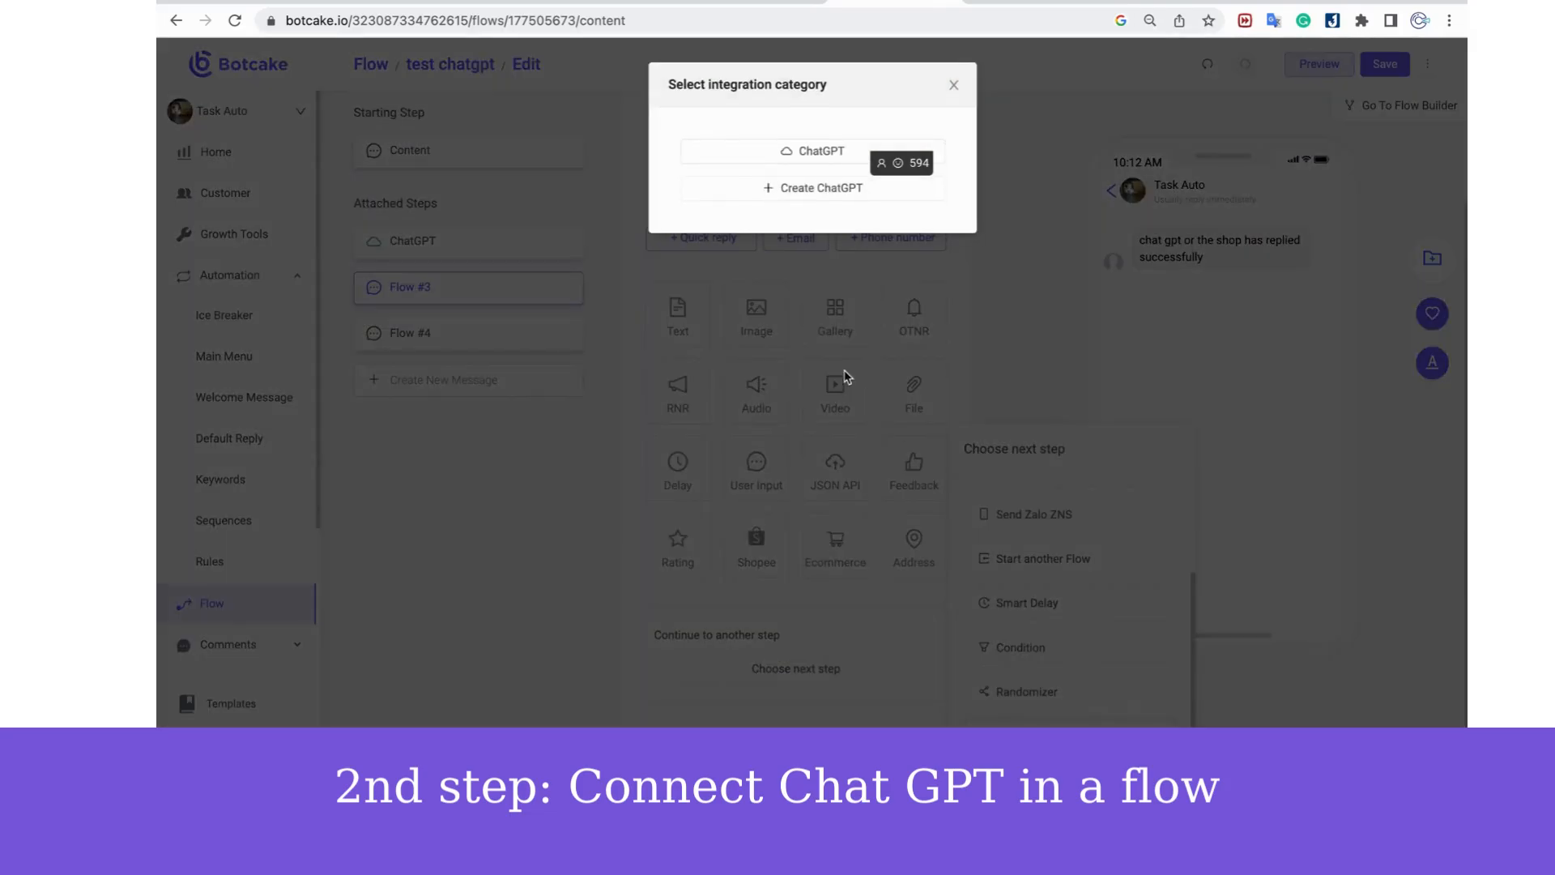
{"action": "left_click", "coordinate": [815, 187]}
{"action": "left_click", "coordinate": [396, 382]}
Enter "How much is Botcake?" as the question content of the new ChatGPT step
{"action": "scroll", "coordinate": [728, 300], "scroll_direction": "up", "scroll_amount": 7}
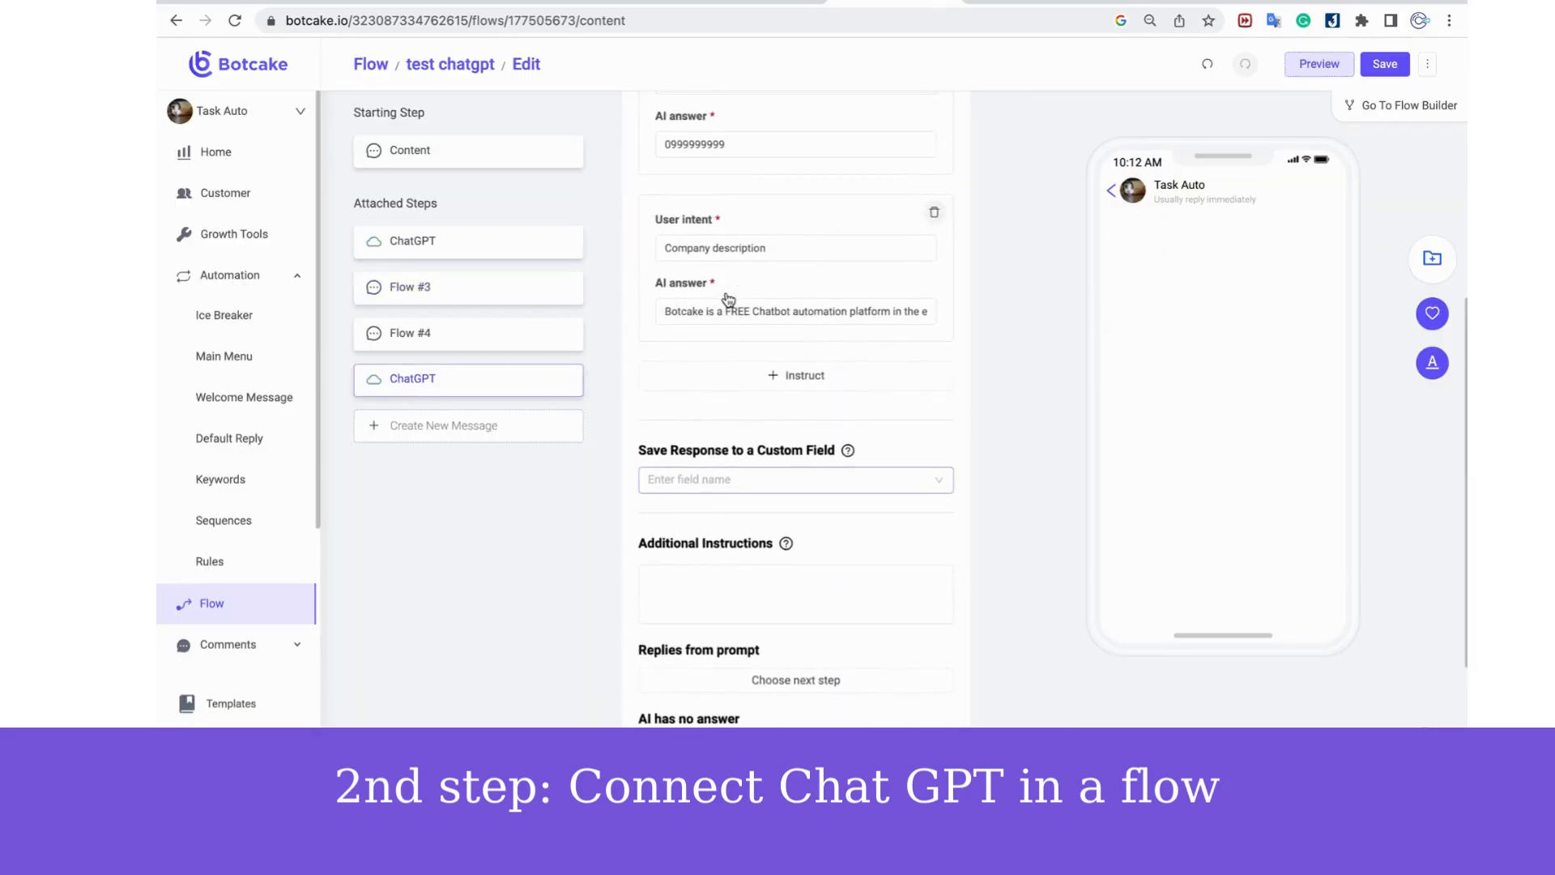
{"action": "left_click", "coordinate": [741, 204]}
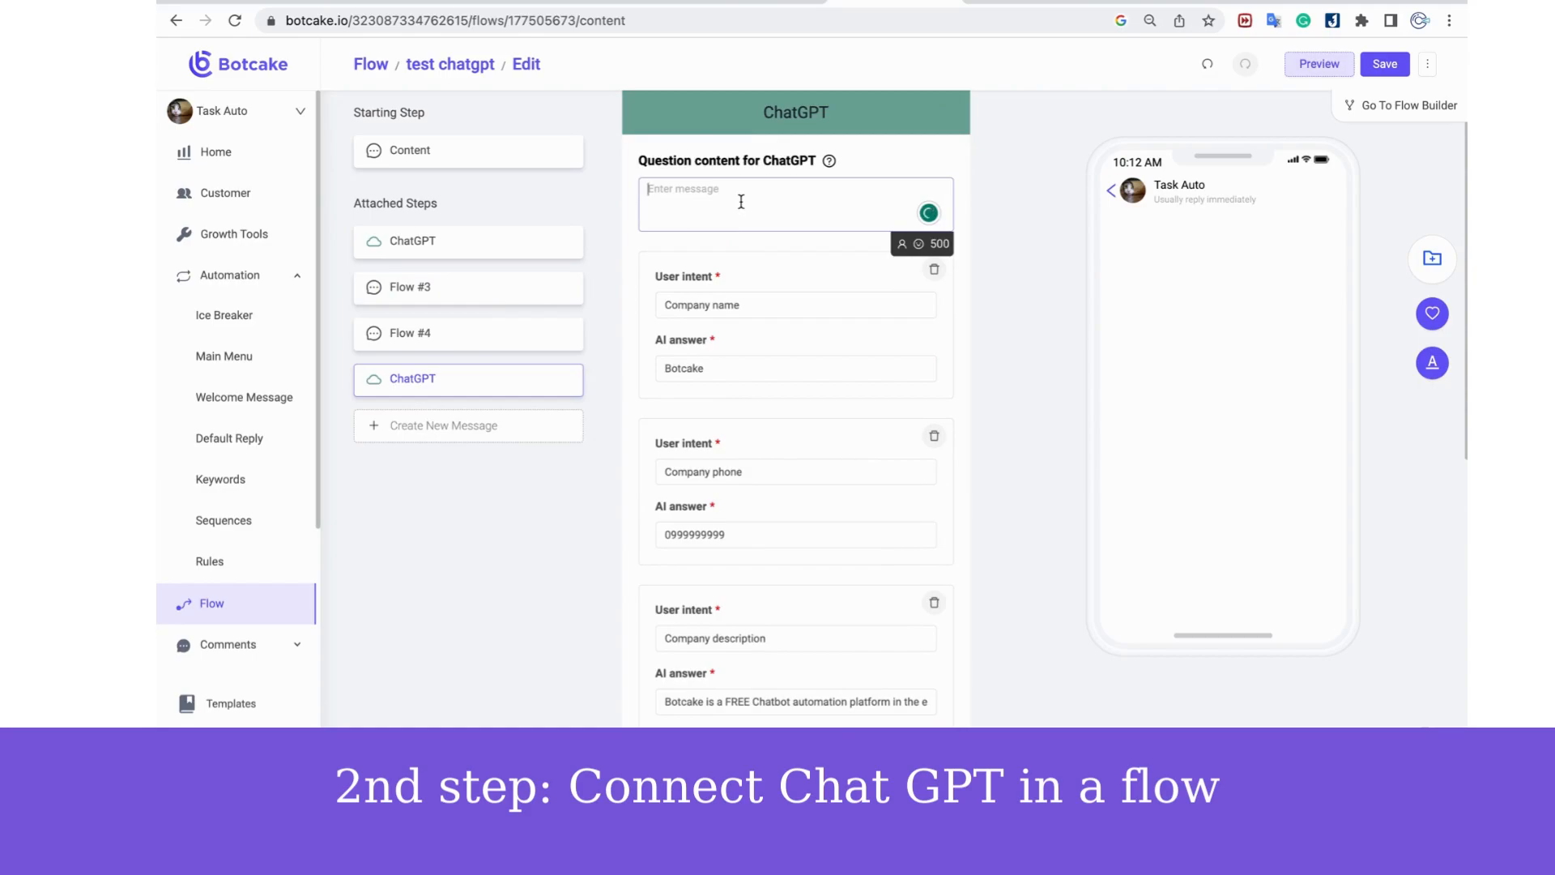
{"action": "type", "text": "How much is Botcake?"}
Change the first instruction to the user intent "Product price" with the AI answer "It is FREE"
{"action": "double_click", "coordinate": [729, 305]}
{"action": "type", "text": "P"}
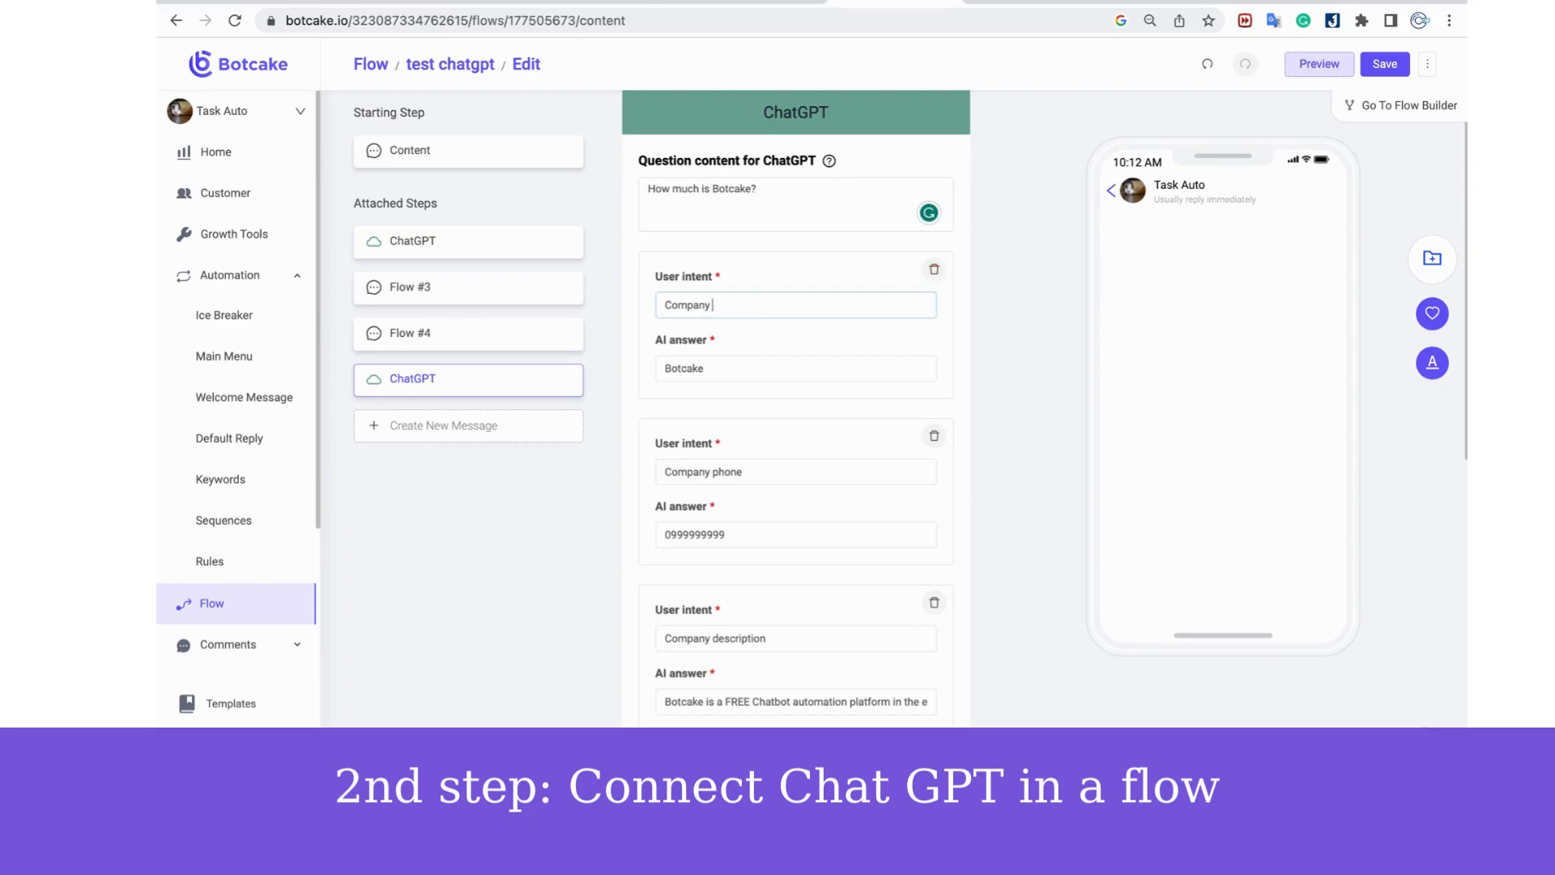
{"action": "key", "text": "BackSpace"}
{"action": "type", "text": "Product pro"}
{"action": "type", "text": "ce"}
{"action": "left_click", "coordinate": [676, 368]}
{"action": "double_click", "coordinate": [677, 368]}
{"action": "key", "text": "BackSpace"}
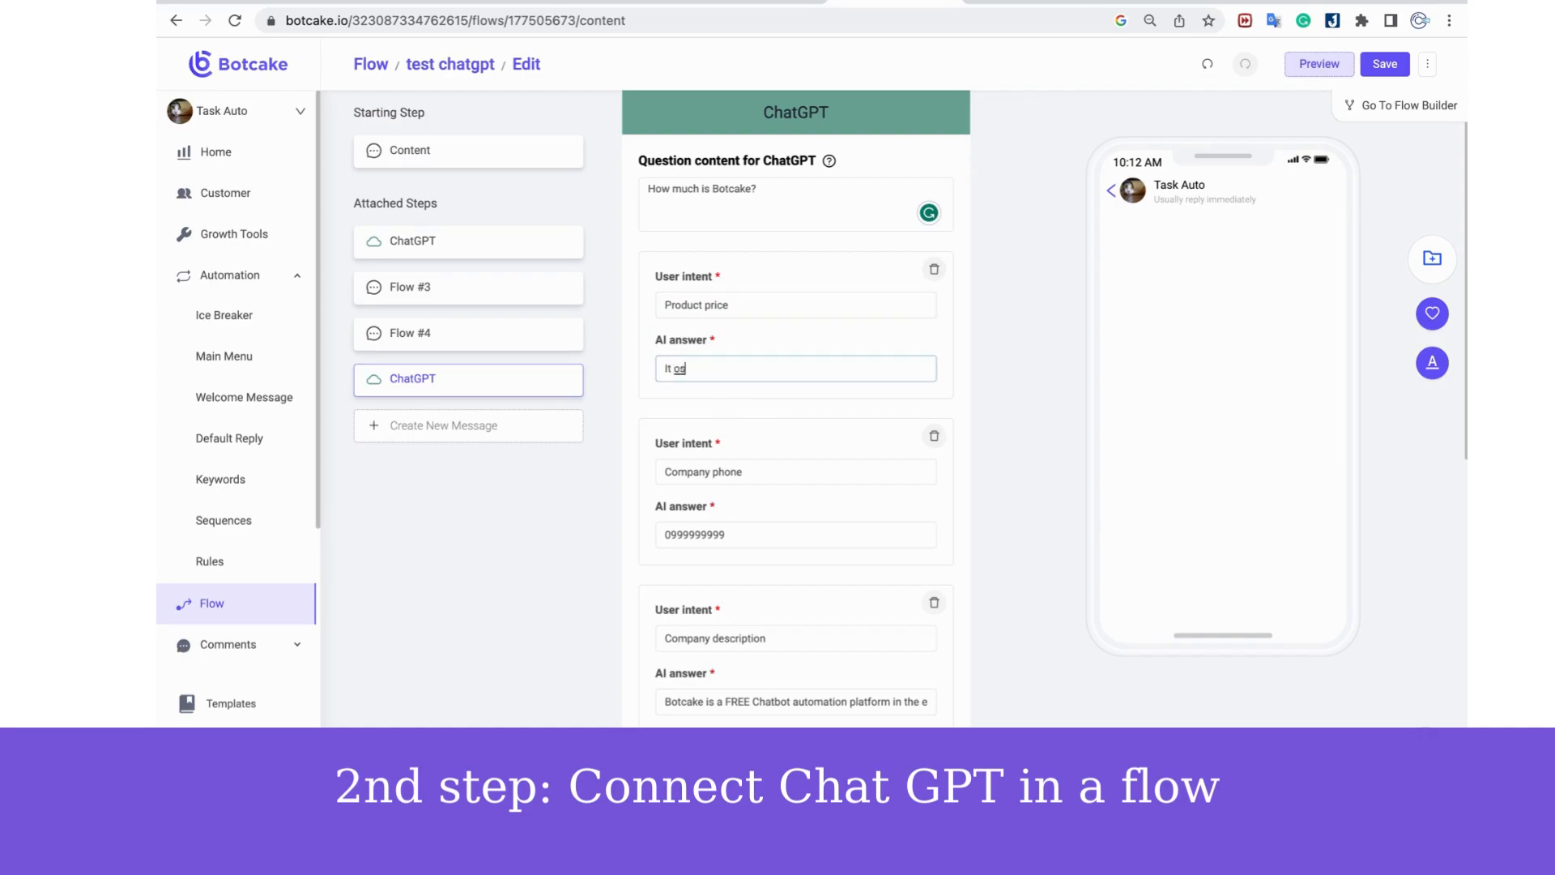
{"action": "type", "text": "It is FREE"}
Change the second instruction to the user intent "Limitation of data" with the AI answer "Unlimited data to process"
{"action": "scroll", "coordinate": [785, 421], "scroll_direction": "down", "scroll_amount": 1}
{"action": "left_click", "coordinate": [780, 422]}
{"action": "double_click", "coordinate": [779, 422]}
{"action": "triple_click", "coordinate": [779, 422]}
{"action": "type", "text": "Limitat"}
{"action": "key", "text": "BackSpace"}
{"action": "key", "text": "BackSpace"}
{"action": "key", "text": "BackSpace"}
{"action": "key", "text": "BackSpace"}
{"action": "key", "text": "BackSpace"}
{"action": "key", "text": "BackSpace"}
{"action": "key", "text": "BackSpace"}
{"action": "type", "text": "Limitation of da"}
{"action": "key", "text": "Tab"}
{"action": "type", "text": "U"}
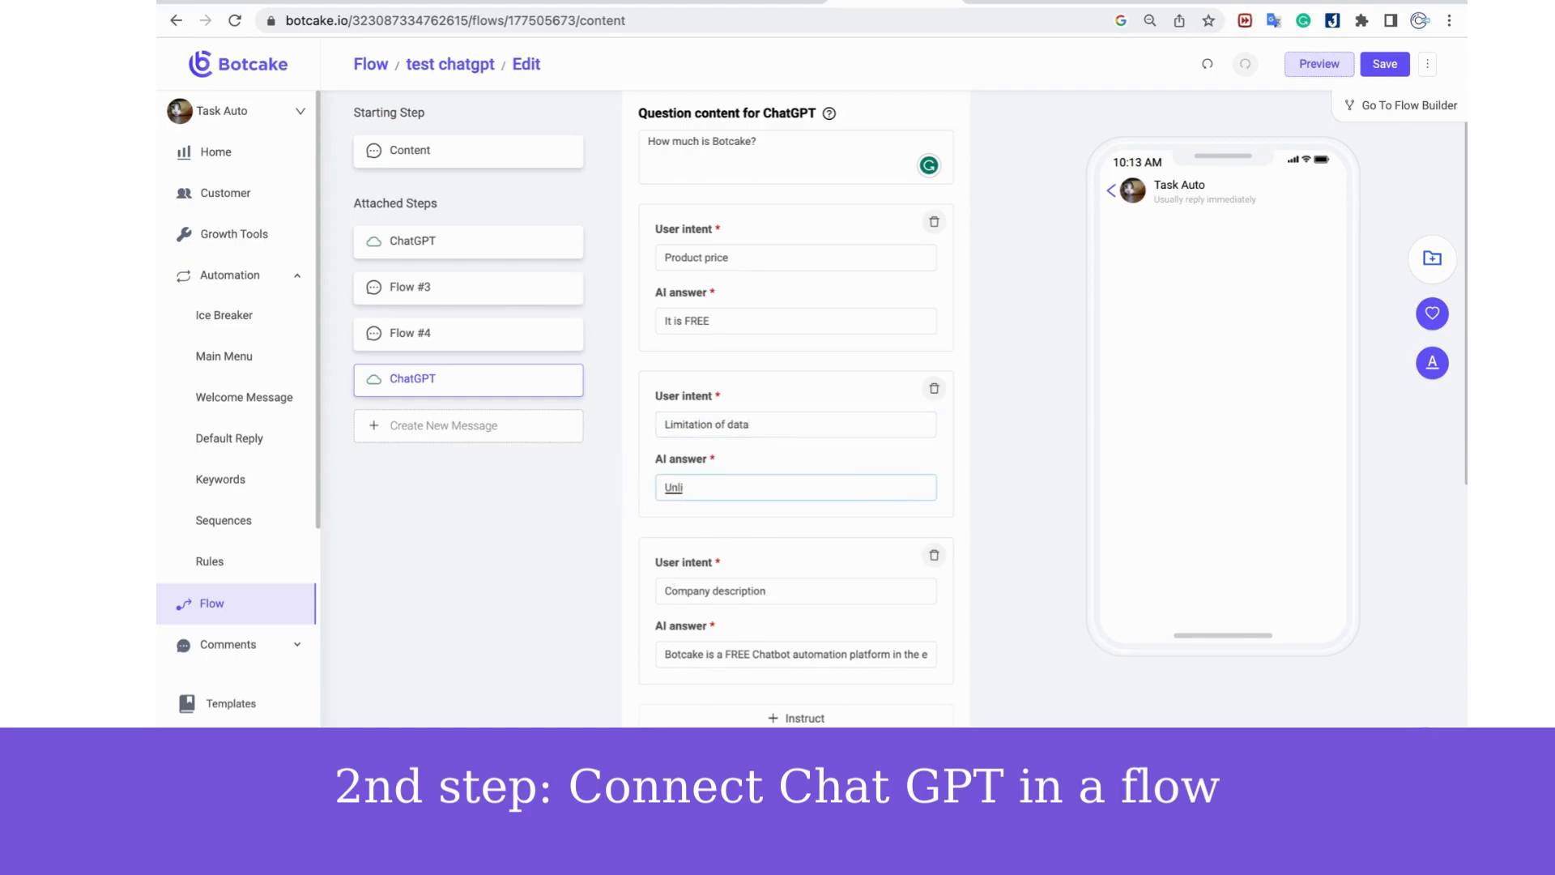
{"action": "key", "text": "BackSpace"}
{"action": "key", "text": "BackSpace"}
{"action": "key", "text": "BackSpace"}
{"action": "key", "text": "BackSpace"}
{"action": "key", "text": "BackSpace"}
{"action": "key", "text": "BackSpace"}
{"action": "key", "text": "BackSpace"}
{"action": "key", "text": "BackSpace"}
{"action": "type", "text": "Unlimited data to process"}
Delete the Company description instruction from the new ChatGPT step
{"action": "scroll", "coordinate": [635, 537], "scroll_direction": "down", "scroll_amount": 1}
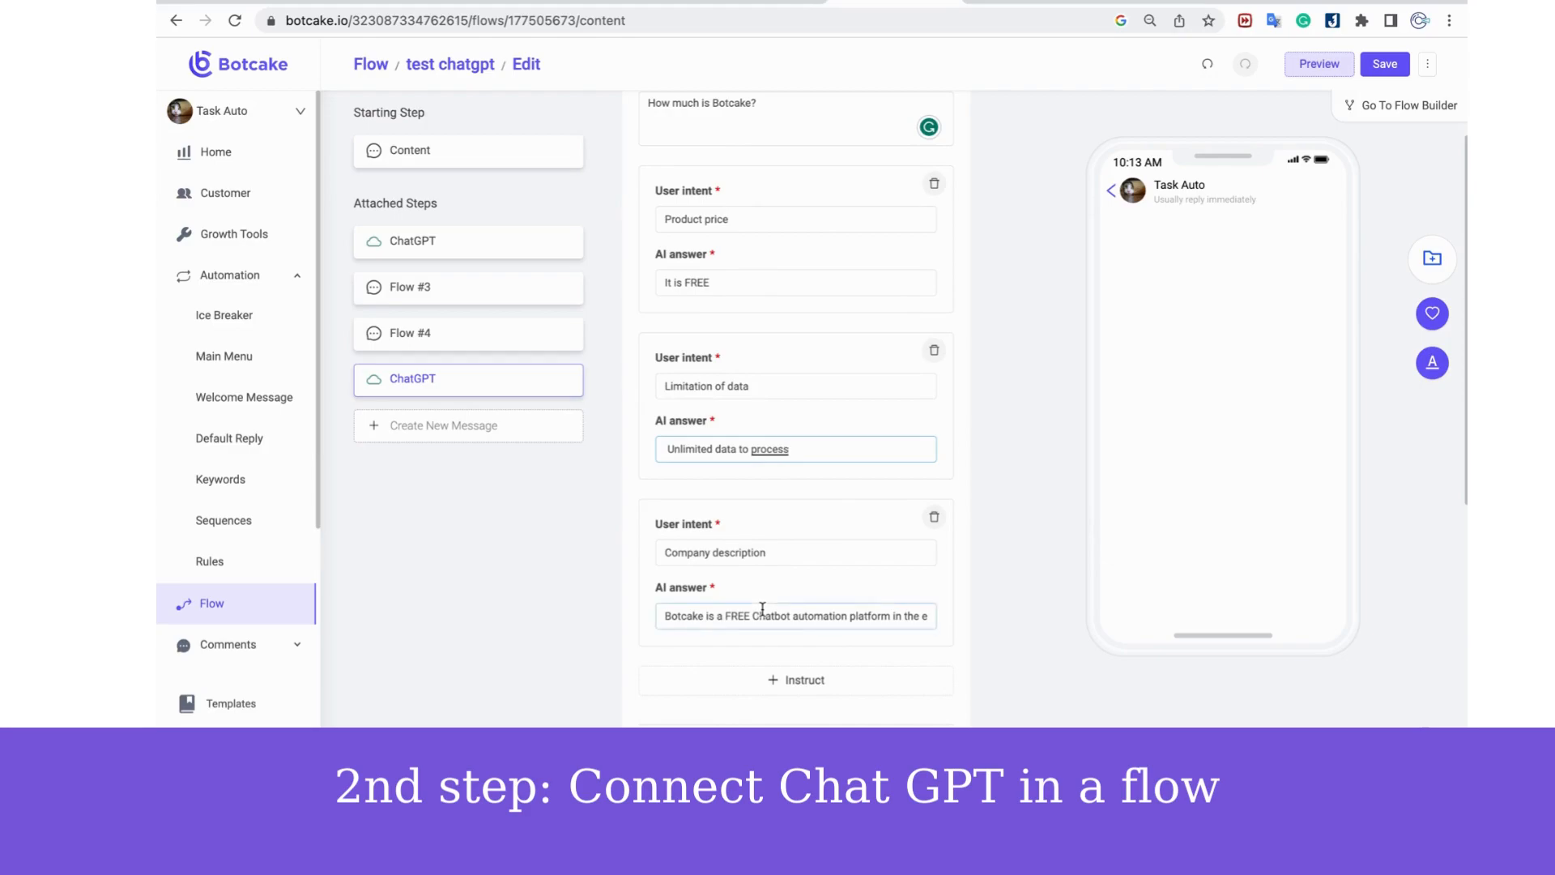
{"action": "left_click", "coordinate": [933, 523]}
Write "Highlight on the FREE charge and unlimitation of data" as the ChatGPT step's additional instructions
{"action": "scroll", "coordinate": [901, 571], "scroll_direction": "down", "scroll_amount": 4}
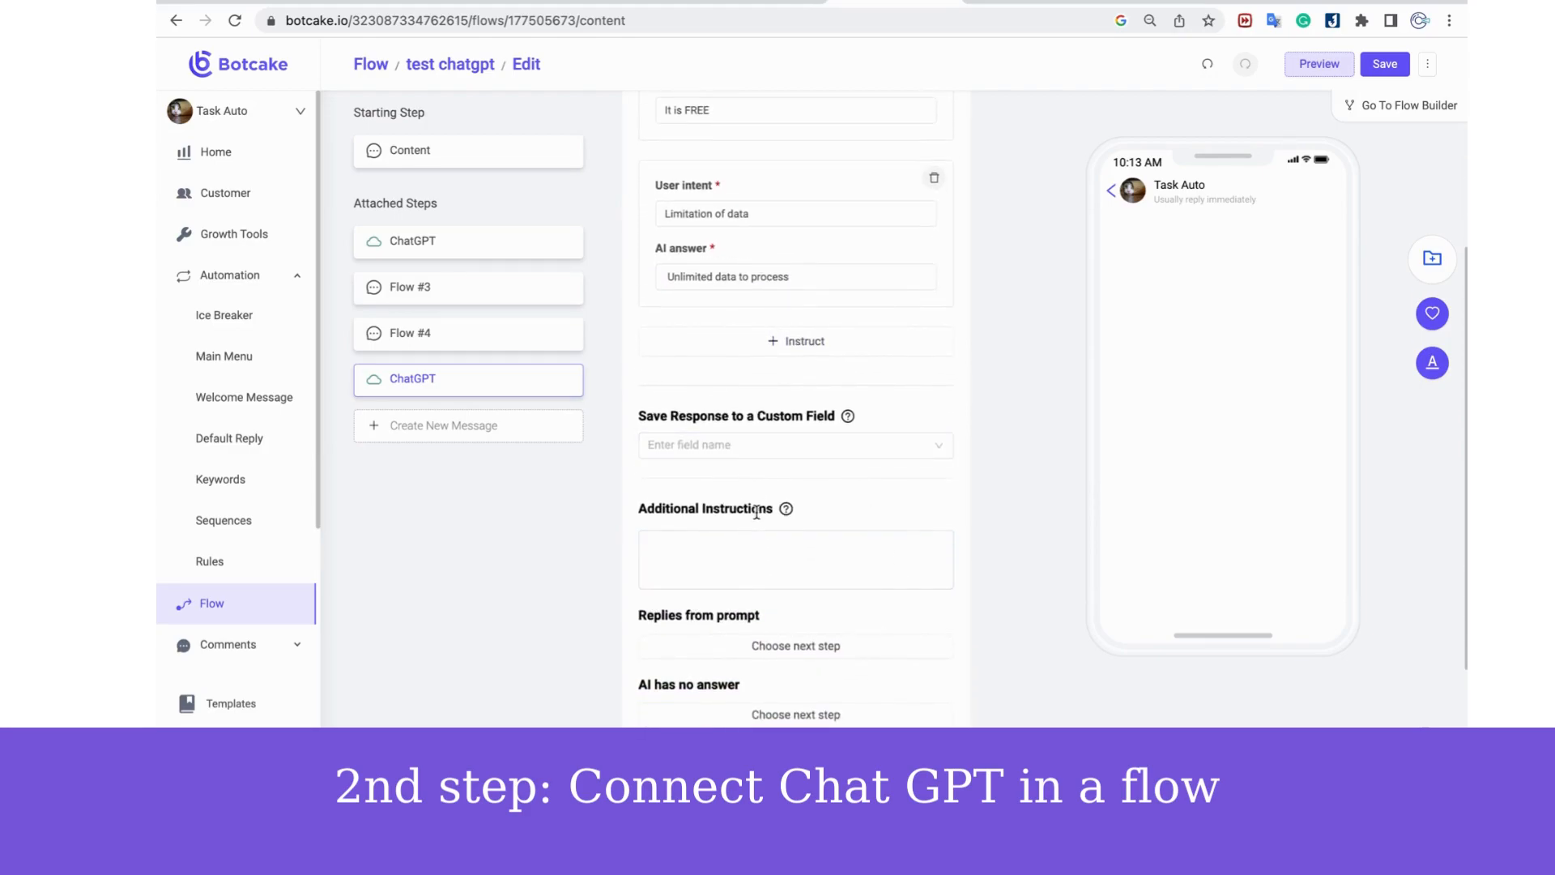
{"action": "left_click_drag", "start_coordinate": [759, 507], "coordinate": [657, 511]}
{"action": "left_click", "coordinate": [657, 512]}
{"action": "scroll", "coordinate": [657, 511], "scroll_direction": "down", "scroll_amount": 1}
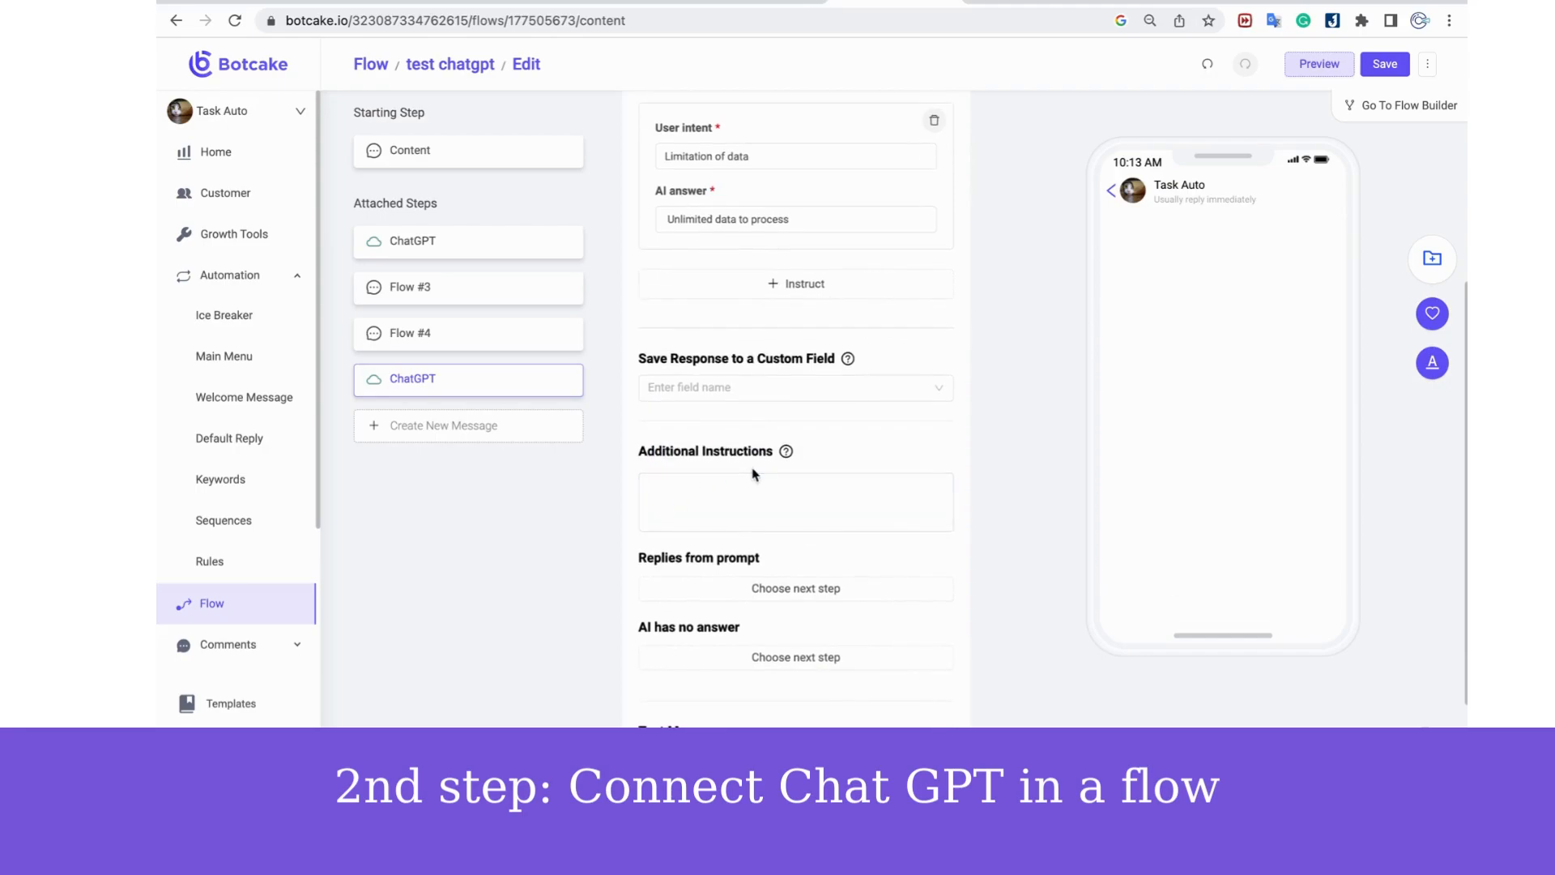
{"action": "left_click", "coordinate": [744, 492]}
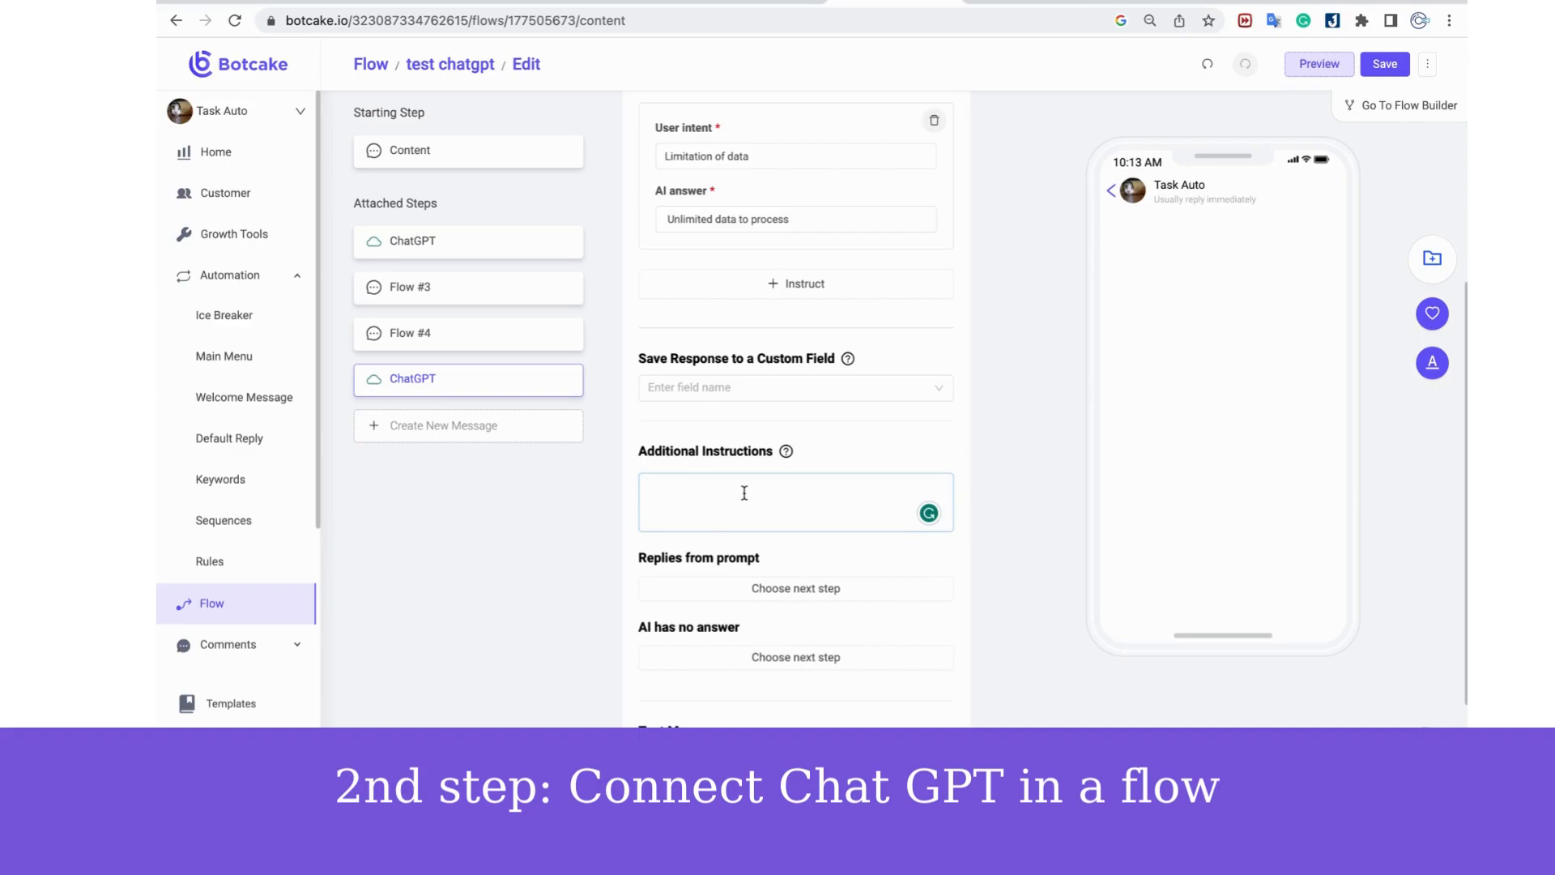
{"action": "scroll", "coordinate": [745, 493], "scroll_direction": "up", "scroll_amount": 5}
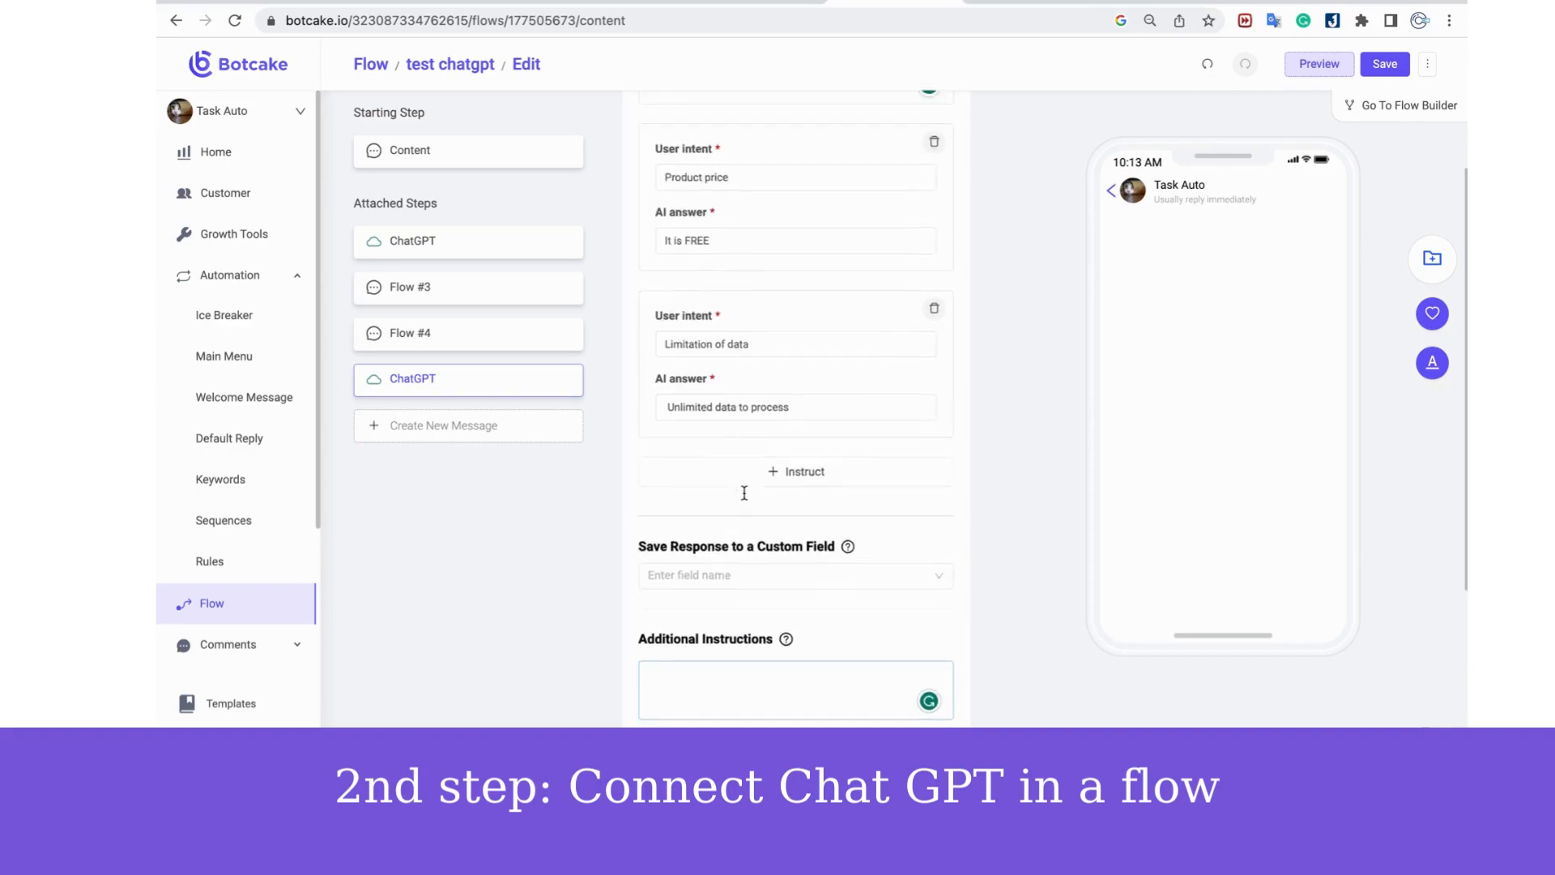
{"action": "scroll", "coordinate": [739, 392], "scroll_direction": "down", "scroll_amount": 2}
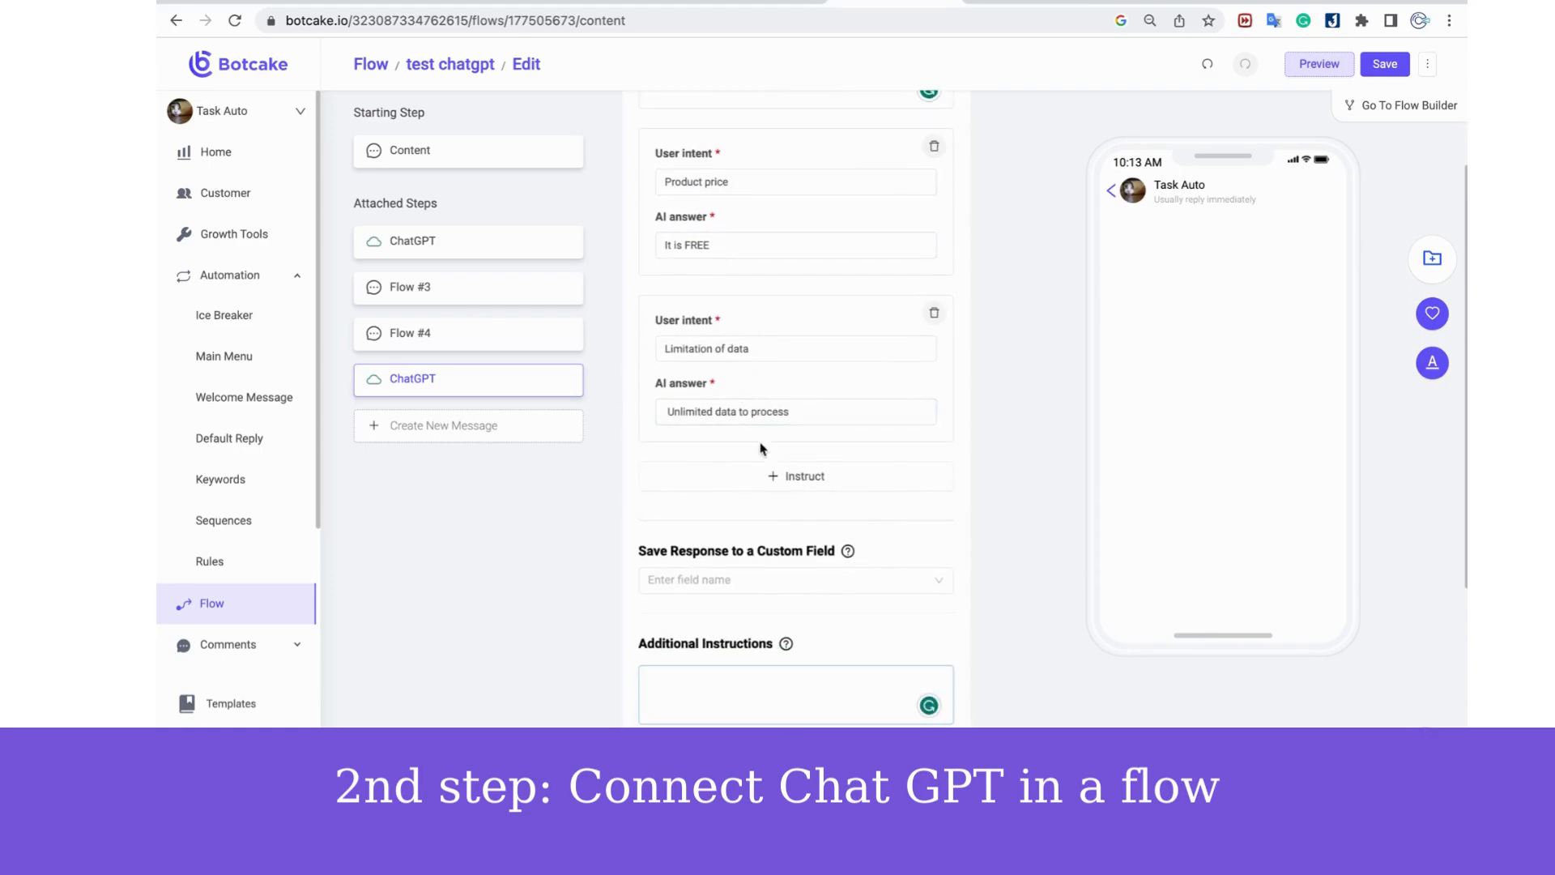
{"action": "scroll", "coordinate": [762, 453], "scroll_direction": "down", "scroll_amount": 2}
{"action": "type", "text": "Highl"}
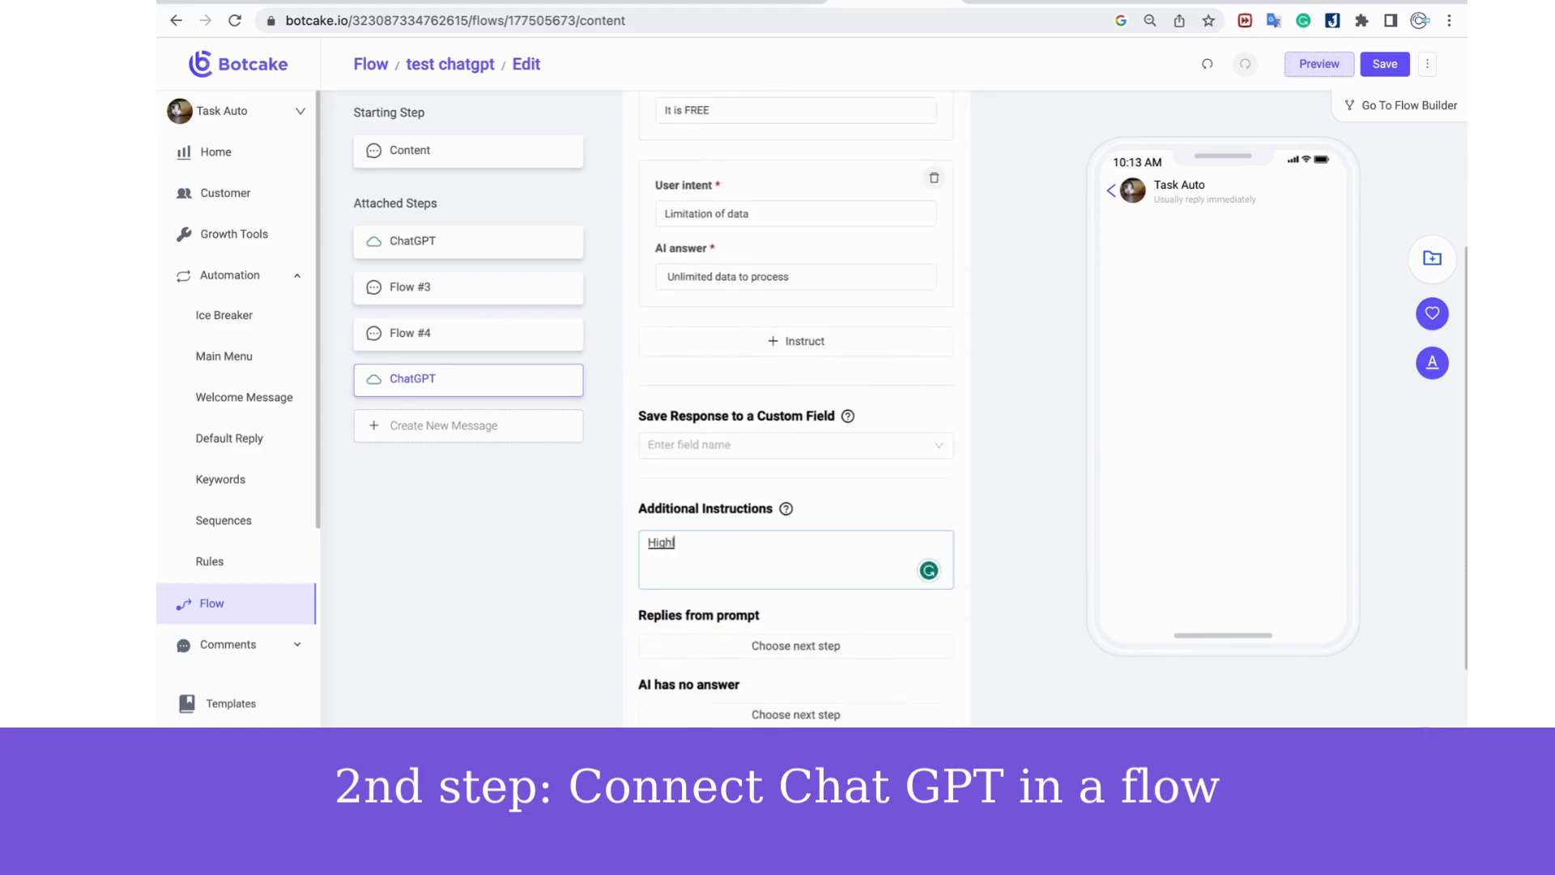
{"action": "type", "text": "ight on the FREE charge and unlimitation o"}
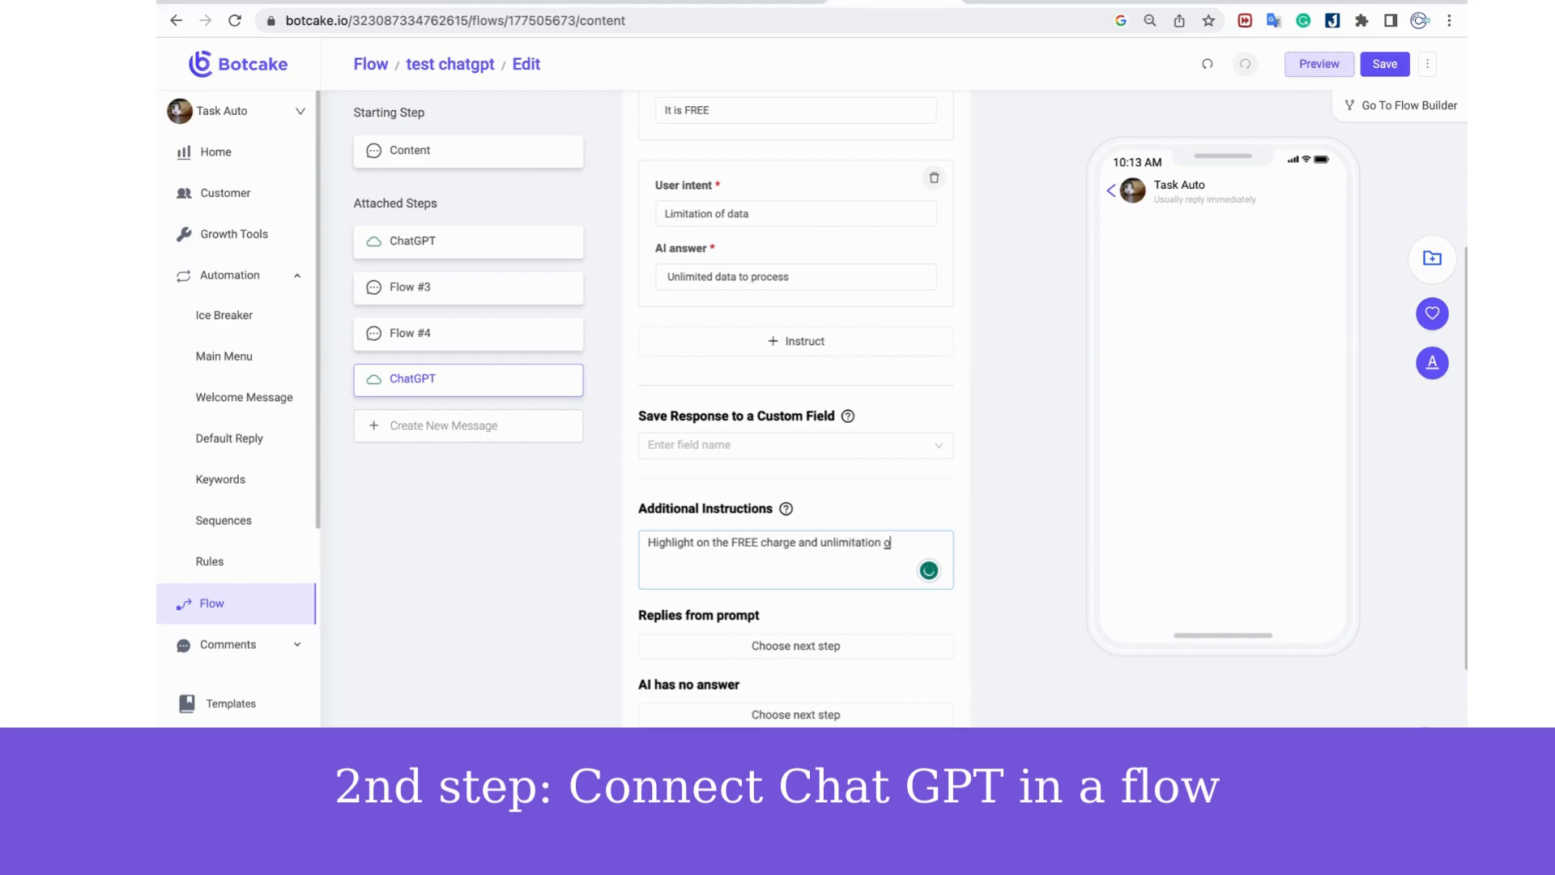
Review the additional instructions' wording against the user intents and AI answers of the ChatGPT step
{"action": "key", "text": "ctrl+a"}
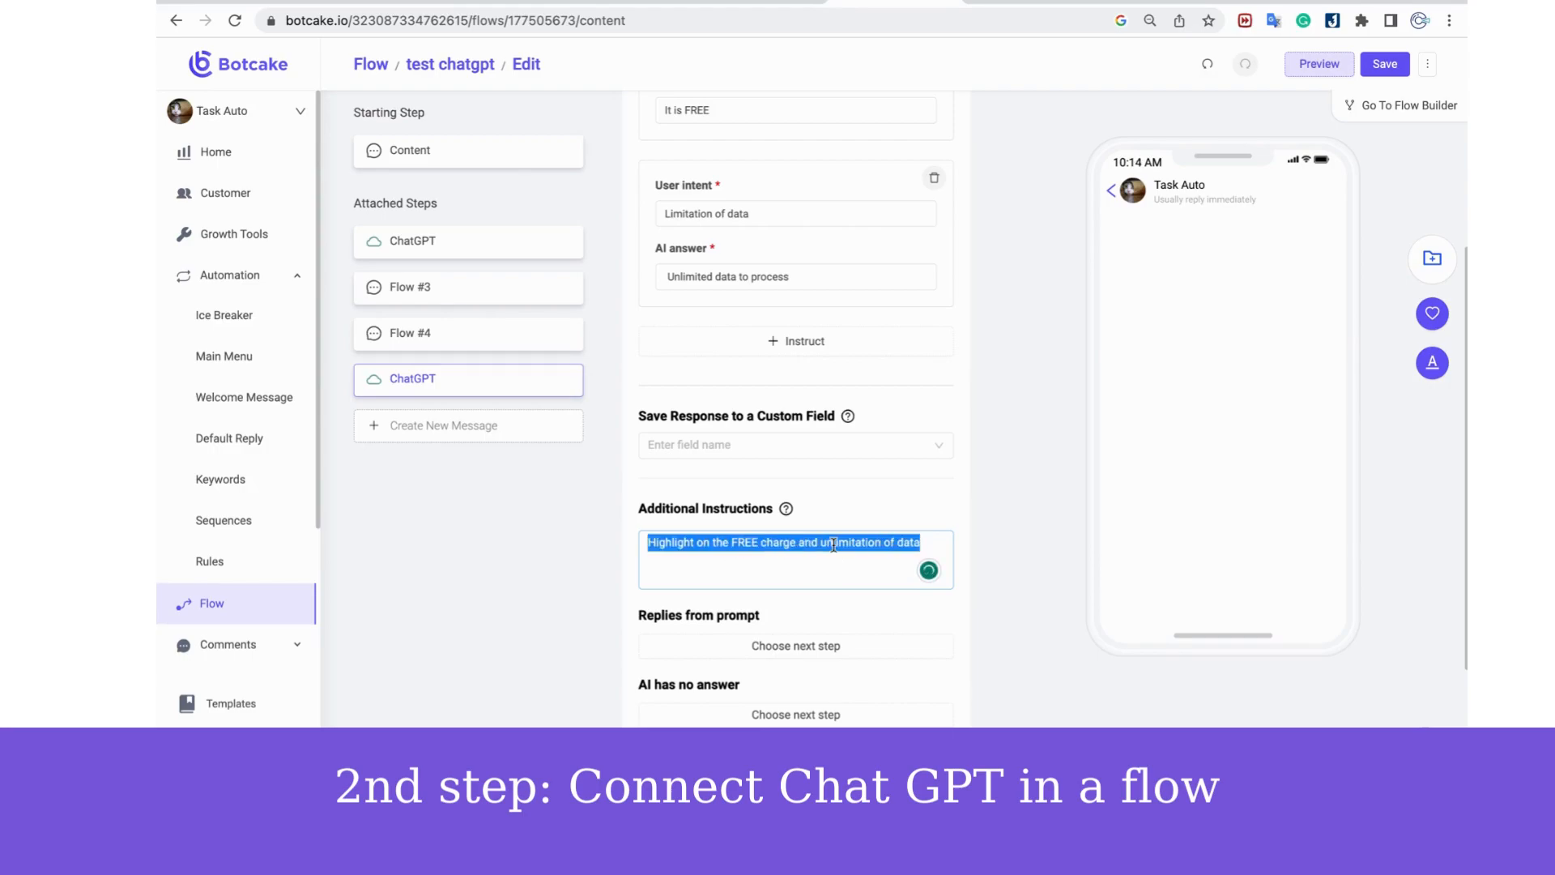
{"action": "scroll", "coordinate": [834, 486], "scroll_direction": "up", "scroll_amount": 3}
{"action": "scroll", "coordinate": [839, 373], "scroll_direction": "down", "scroll_amount": 1}
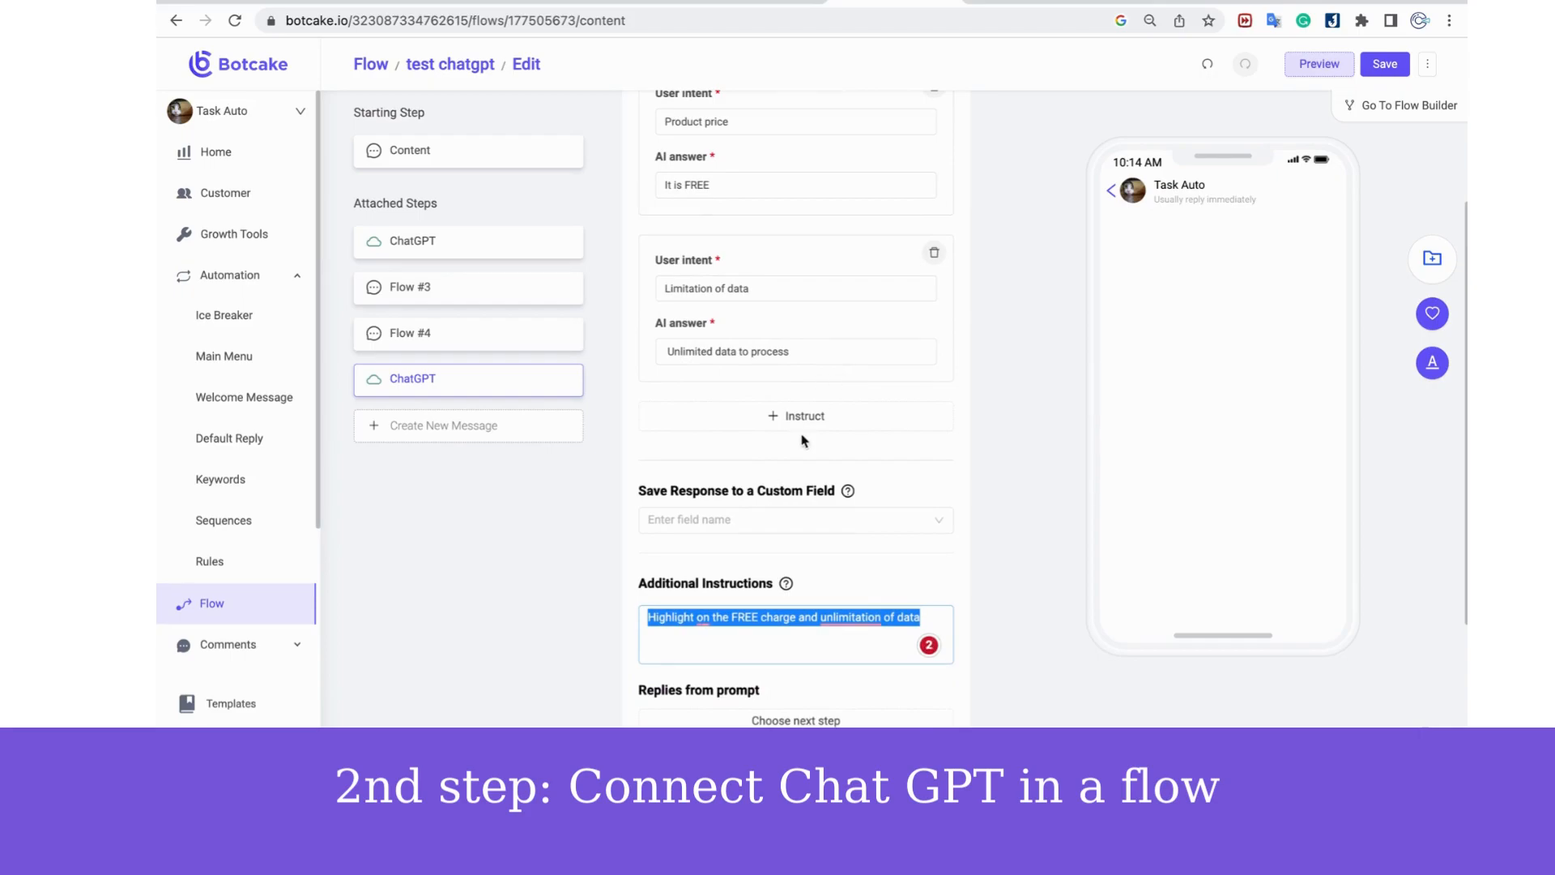
{"action": "scroll", "coordinate": [790, 453], "scroll_direction": "up", "scroll_amount": 2}
{"action": "scroll", "coordinate": [734, 460], "scroll_direction": "down", "scroll_amount": 1}
{"action": "left_click", "coordinate": [749, 620]}
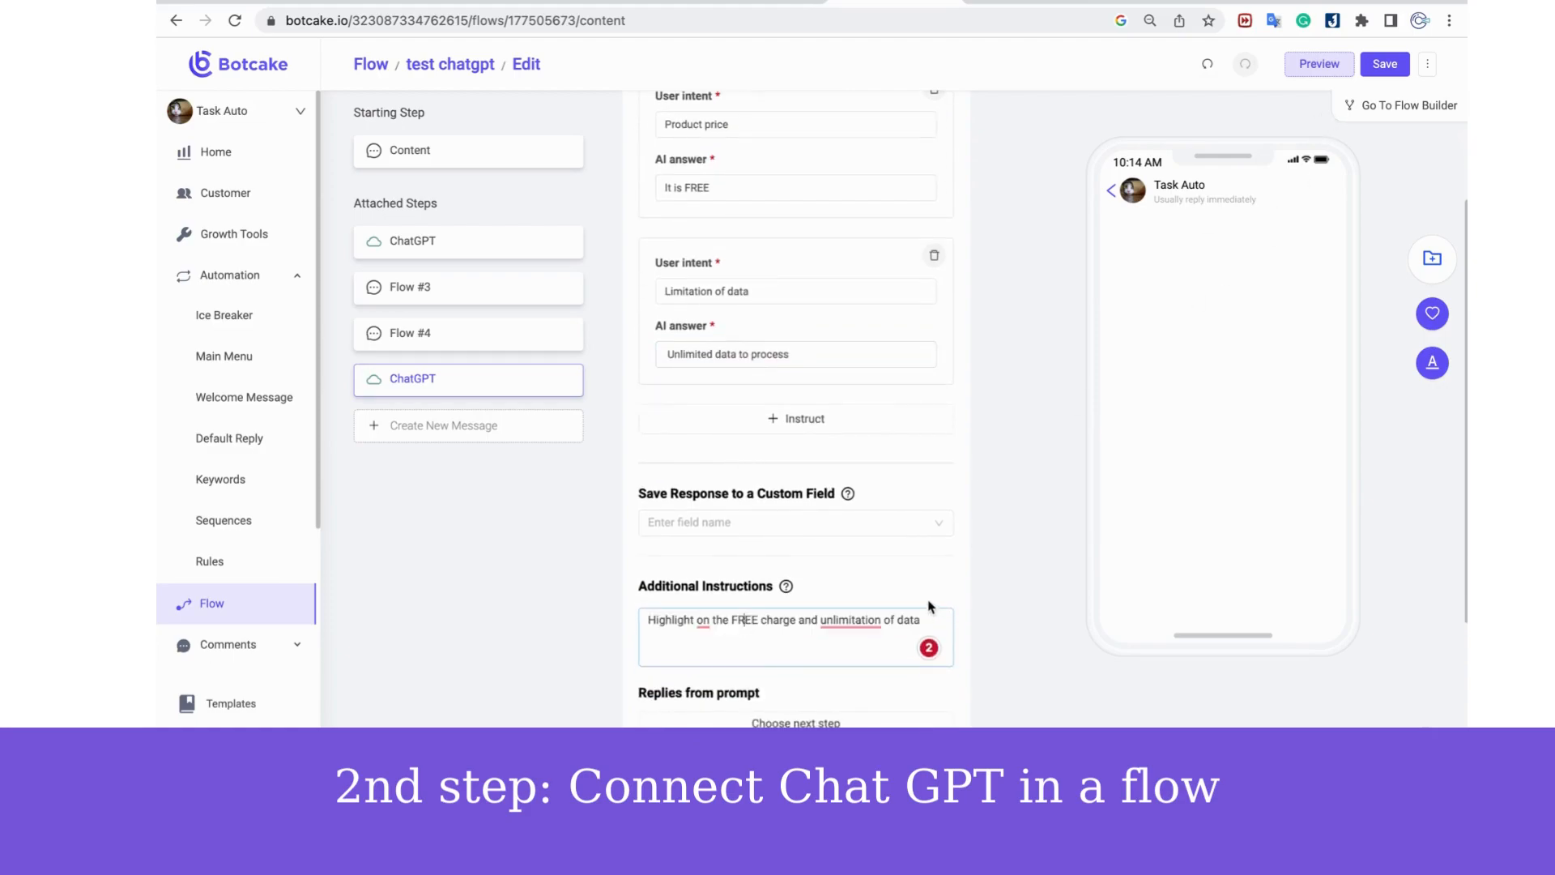
{"action": "triple_click", "coordinate": [831, 624]}
{"action": "double_click", "coordinate": [839, 624]}
{"action": "scroll", "coordinate": [857, 590], "scroll_direction": "down", "scroll_amount": 1}
{"action": "scroll", "coordinate": [856, 590], "scroll_direction": "up", "scroll_amount": 3}
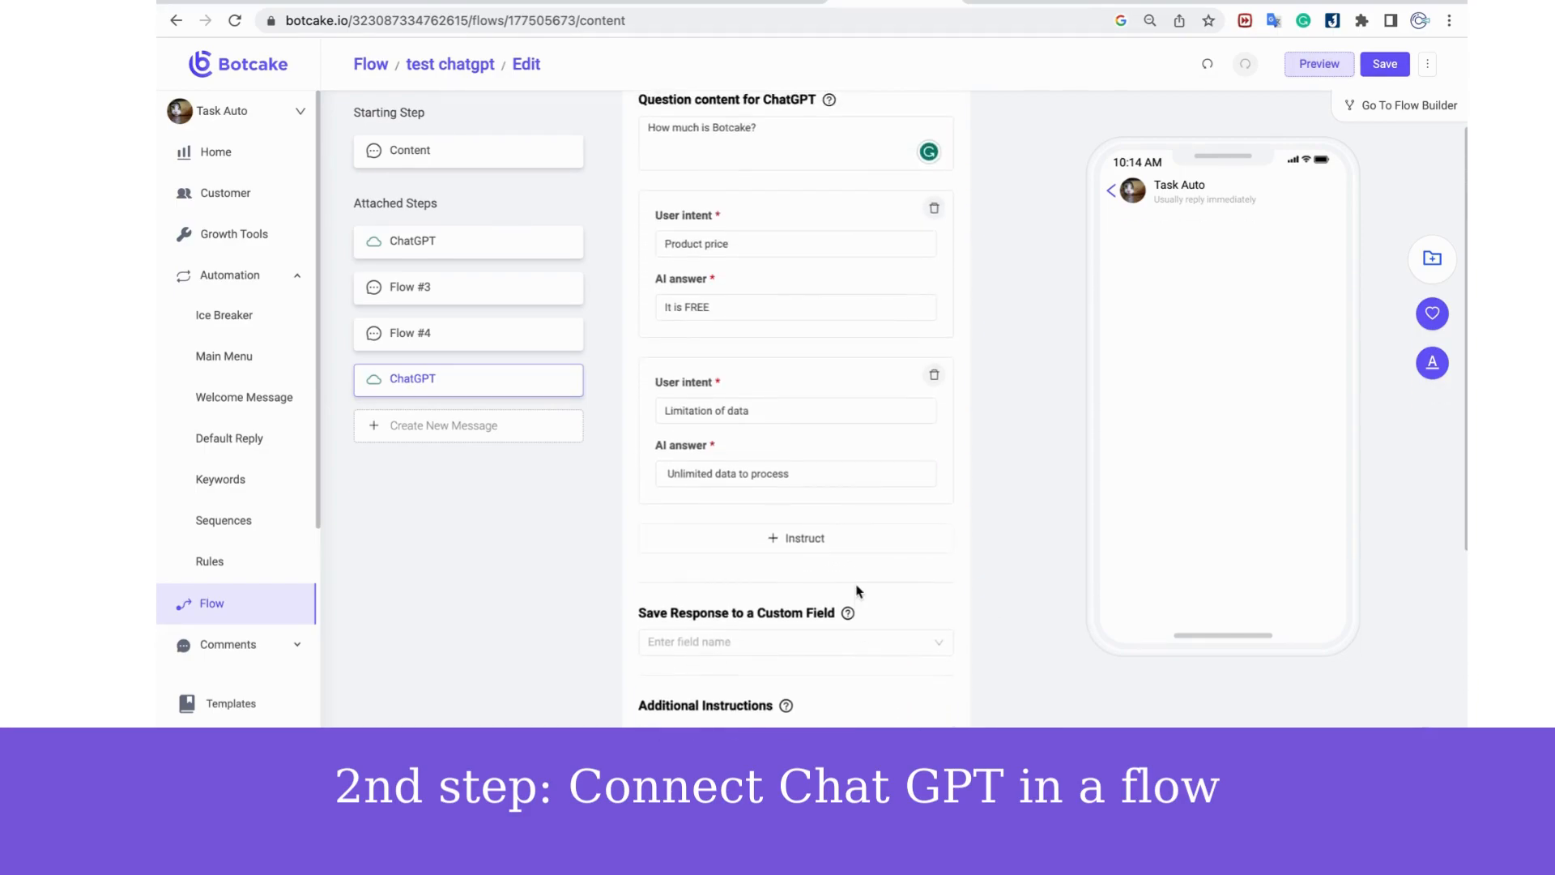
Save the flow, and reword the additional instructions to "Highlight the FREE charge and no limitation of data"
{"action": "left_click", "coordinate": [1383, 68]}
{"action": "scroll", "coordinate": [945, 514], "scroll_direction": "down", "scroll_amount": 1}
{"action": "mouse_move", "coordinate": [716, 663]}
{"action": "left_click", "coordinate": [711, 690]}
{"action": "mouse_move", "coordinate": [822, 652]}
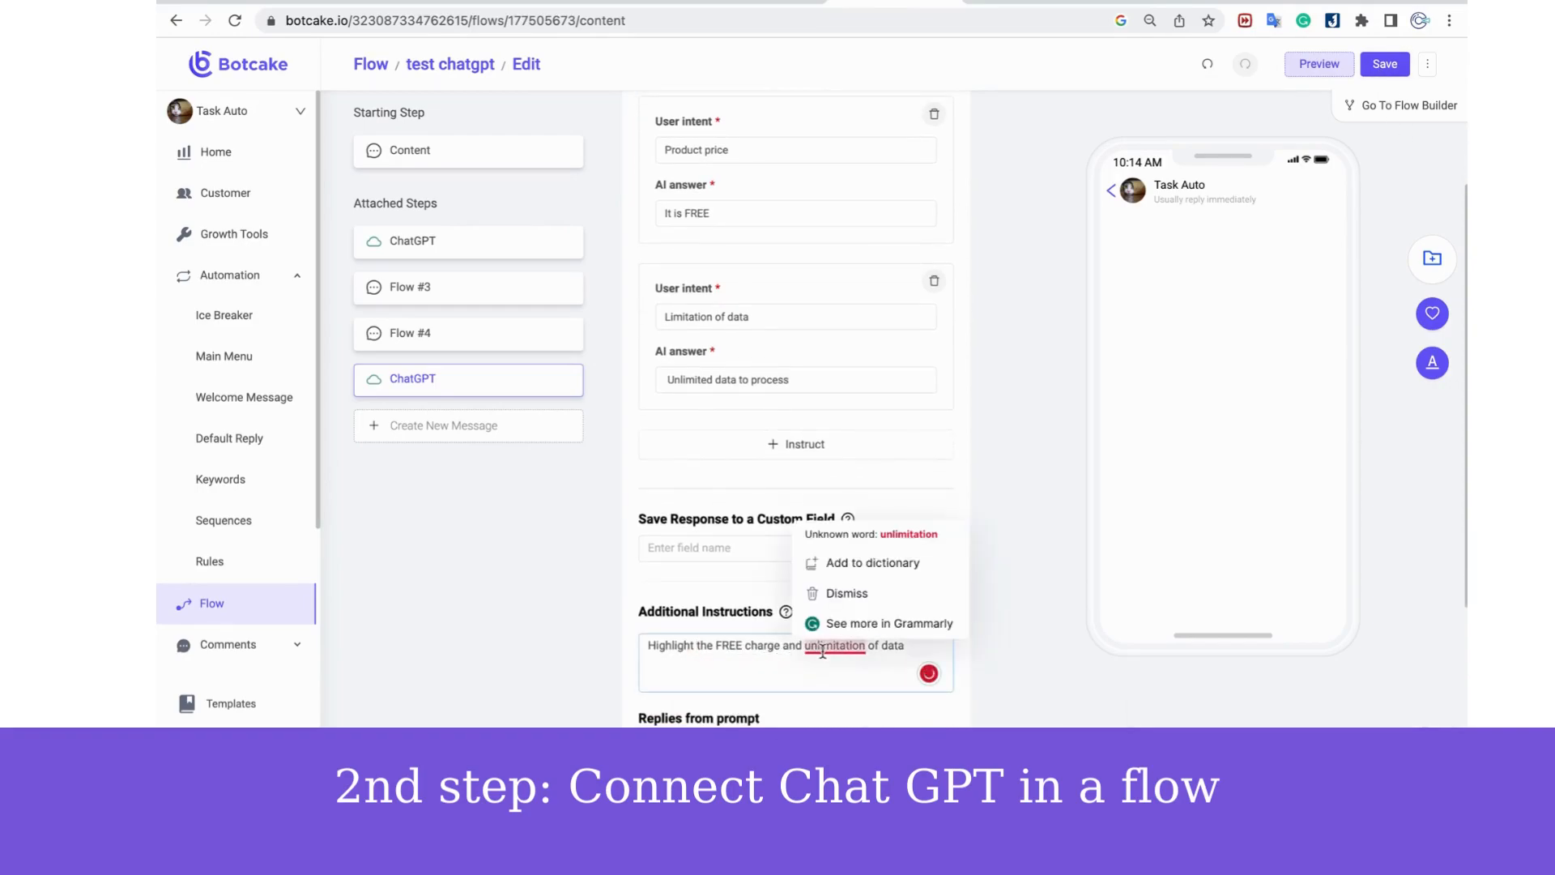
{"action": "left_click", "coordinate": [817, 649]}
{"action": "key", "text": "BackSpace"}
{"action": "key", "text": "BackSpace"}
{"action": "type", "text": "no"}
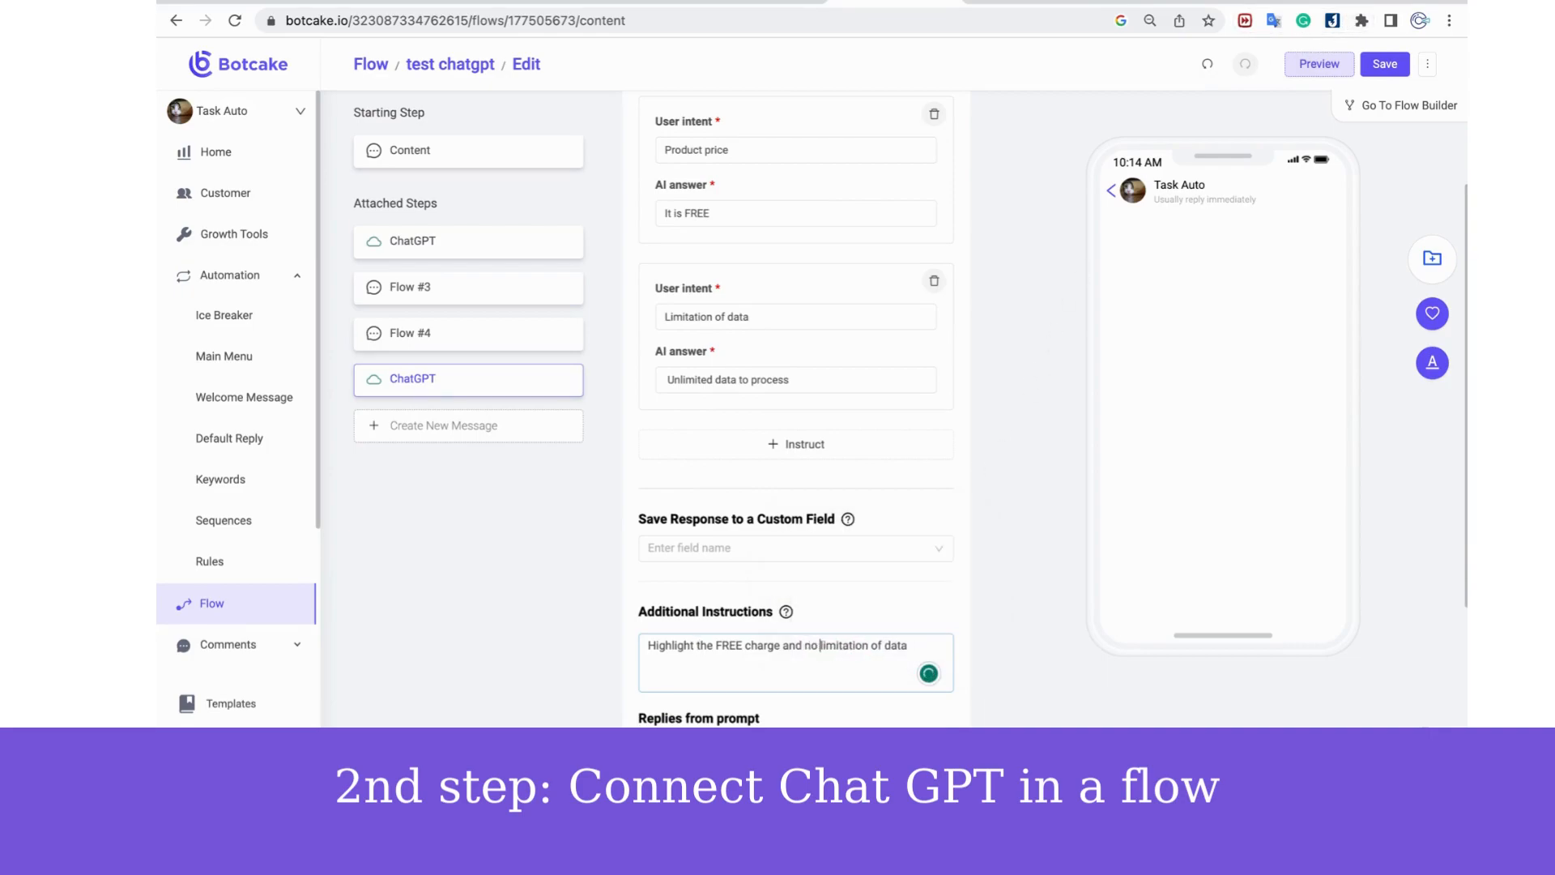
Copy the question "How much is Botcake?" into the ChatGPT step's test message and run the test
{"action": "scroll", "coordinate": [805, 620], "scroll_direction": "down", "scroll_amount": 3}
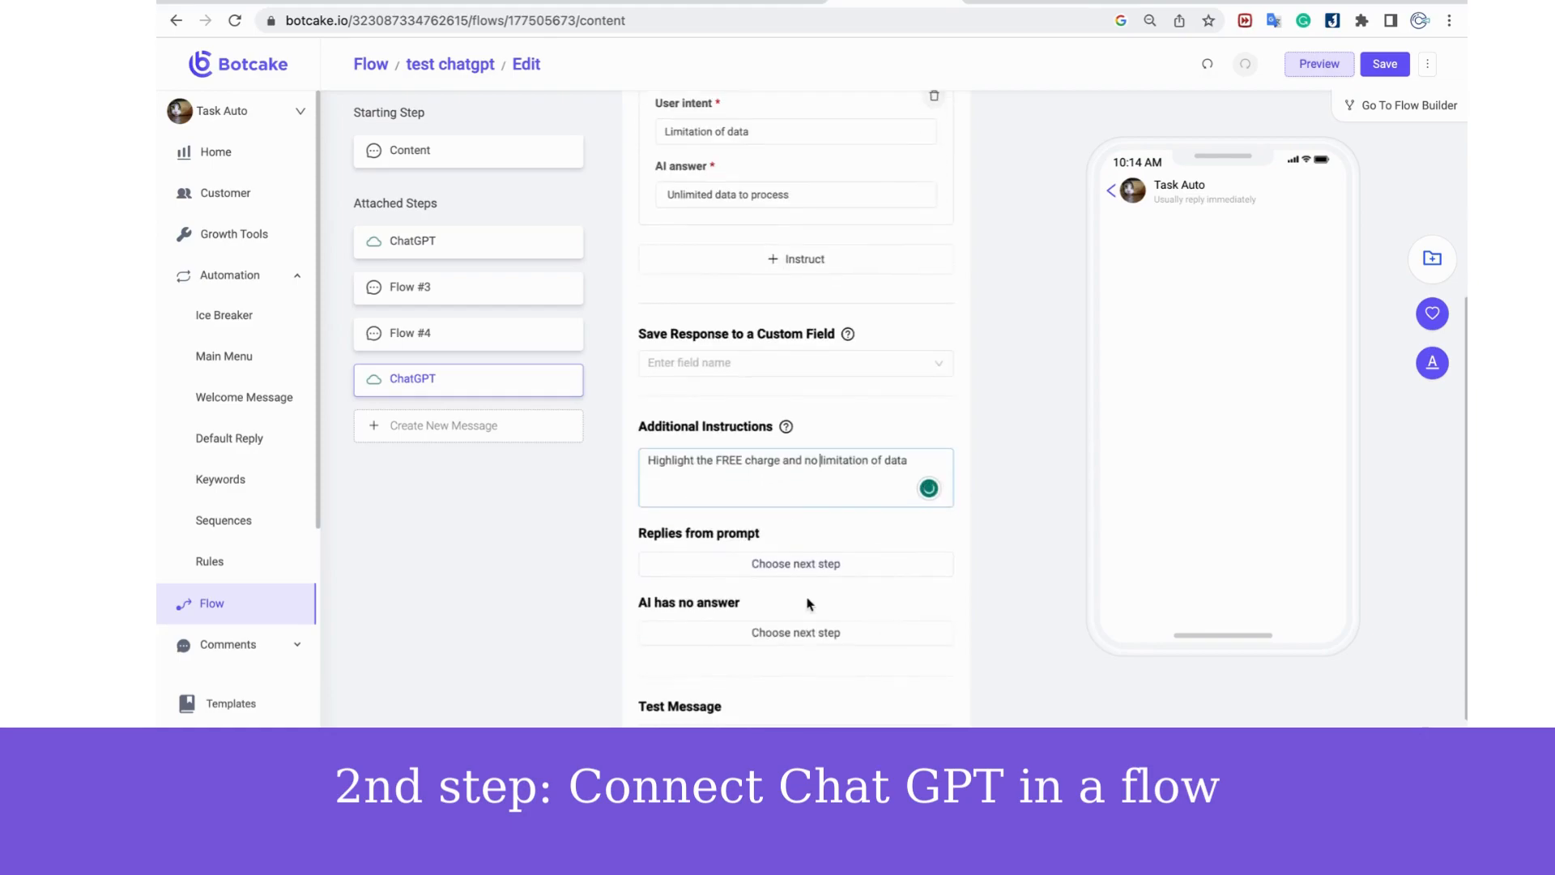
{"action": "scroll", "coordinate": [808, 604], "scroll_direction": "down", "scroll_amount": 2}
{"action": "left_click_drag", "start_coordinate": [729, 620], "coordinate": [781, 613]}
{"action": "left_click", "coordinate": [636, 613]}
{"action": "left_click", "coordinate": [776, 613]}
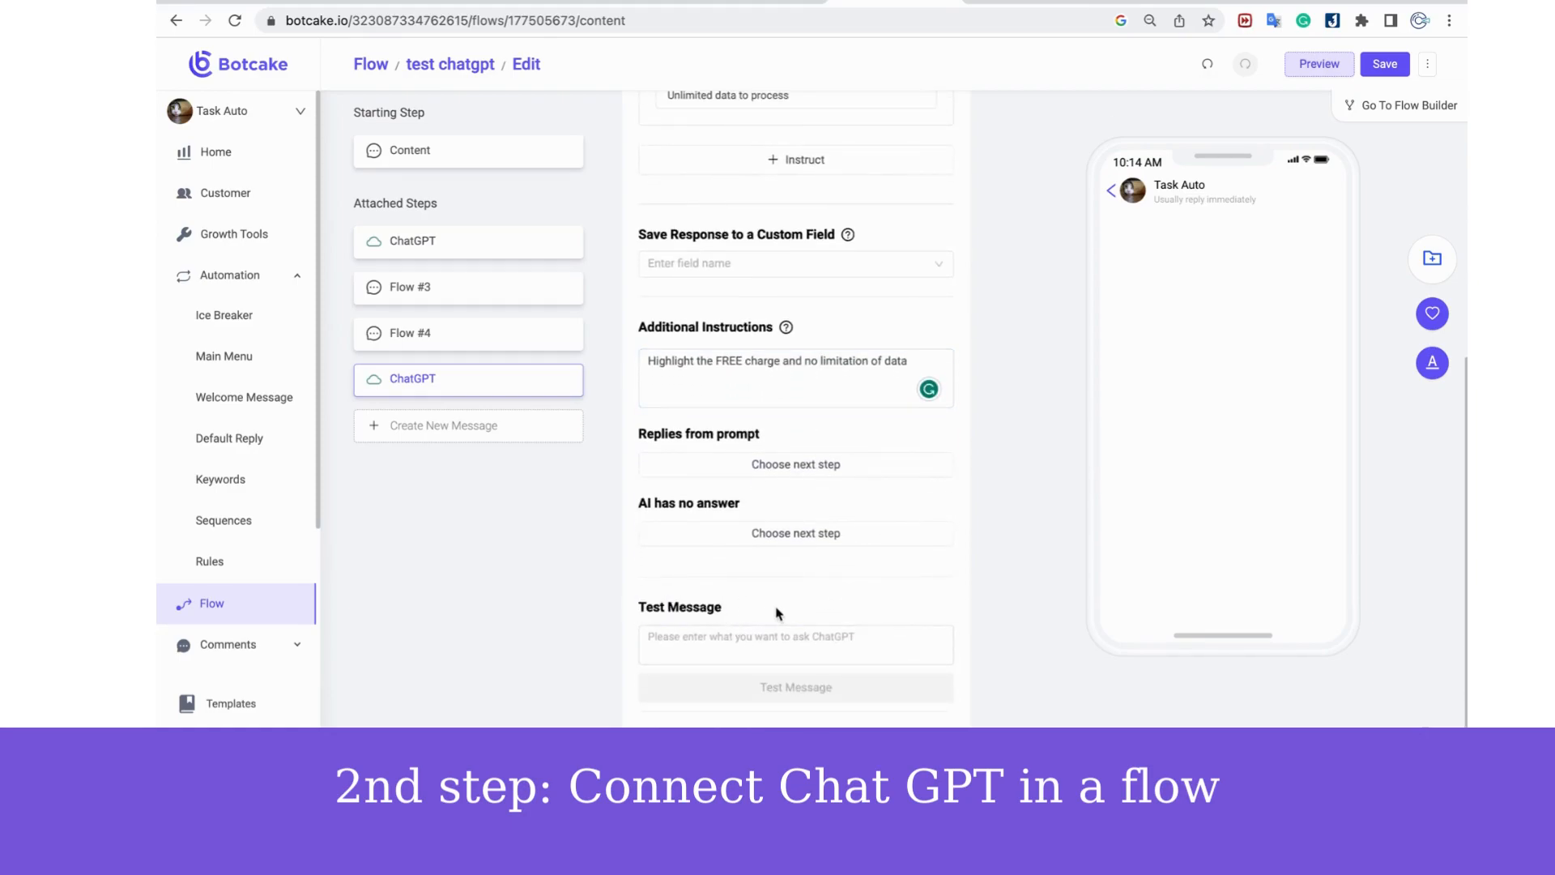
{"action": "scroll", "coordinate": [776, 613], "scroll_direction": "up", "scroll_amount": 6}
{"action": "left_click_drag", "start_coordinate": [756, 185], "coordinate": [648, 185]}
{"action": "key", "text": "super+c"}
{"action": "scroll", "coordinate": [738, 332], "scroll_direction": "down", "scroll_amount": 1}
{"action": "scroll", "coordinate": [737, 332], "scroll_direction": "down", "scroll_amount": 8}
{"action": "left_click", "coordinate": [768, 644]}
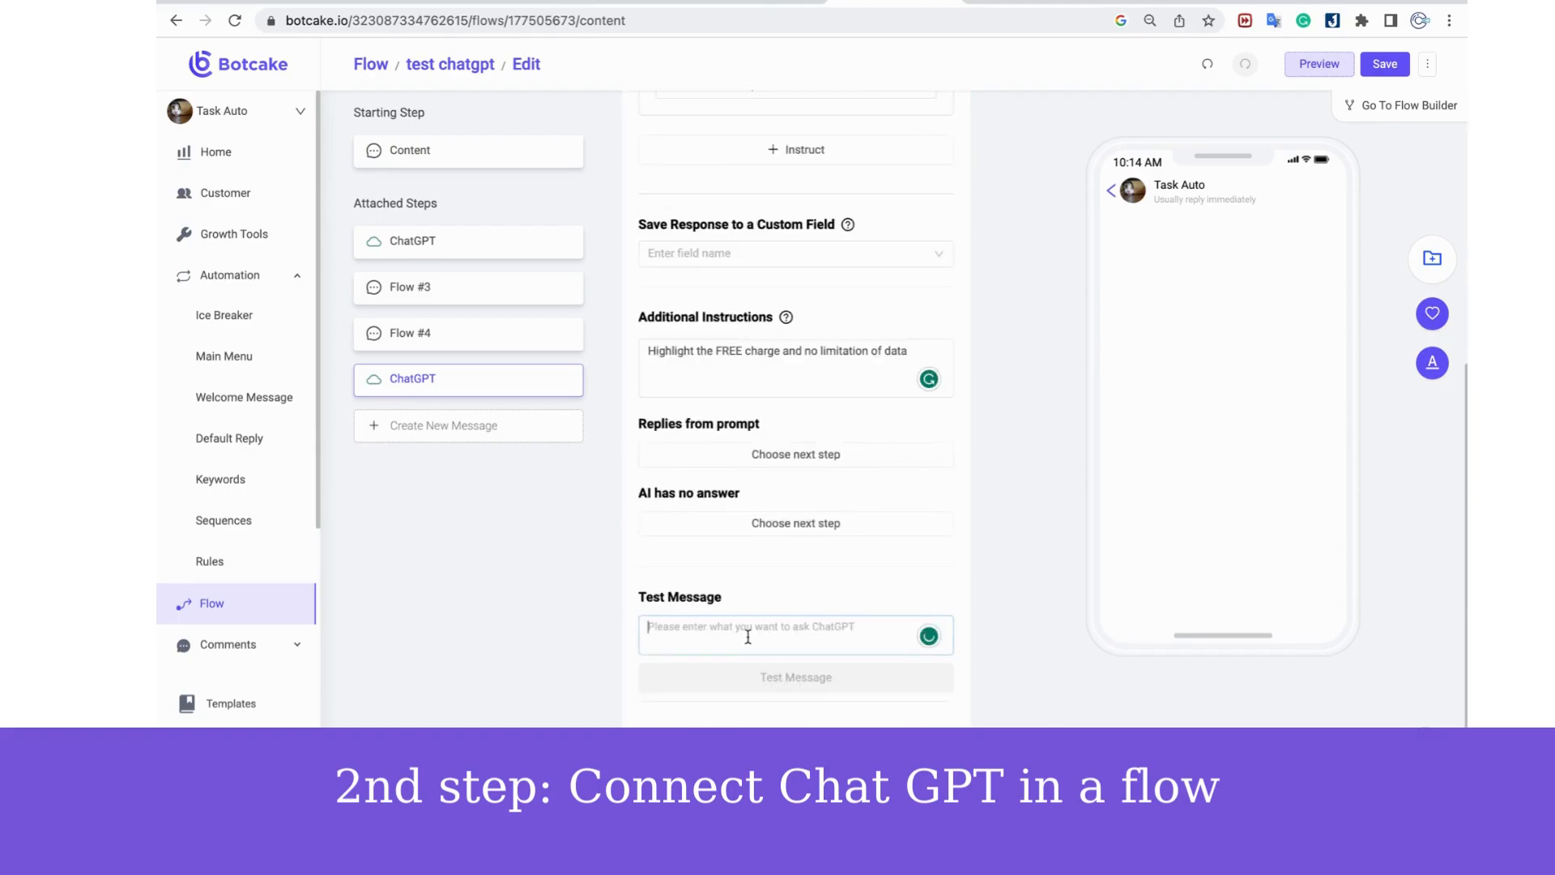
{"action": "key", "text": "super+v"}
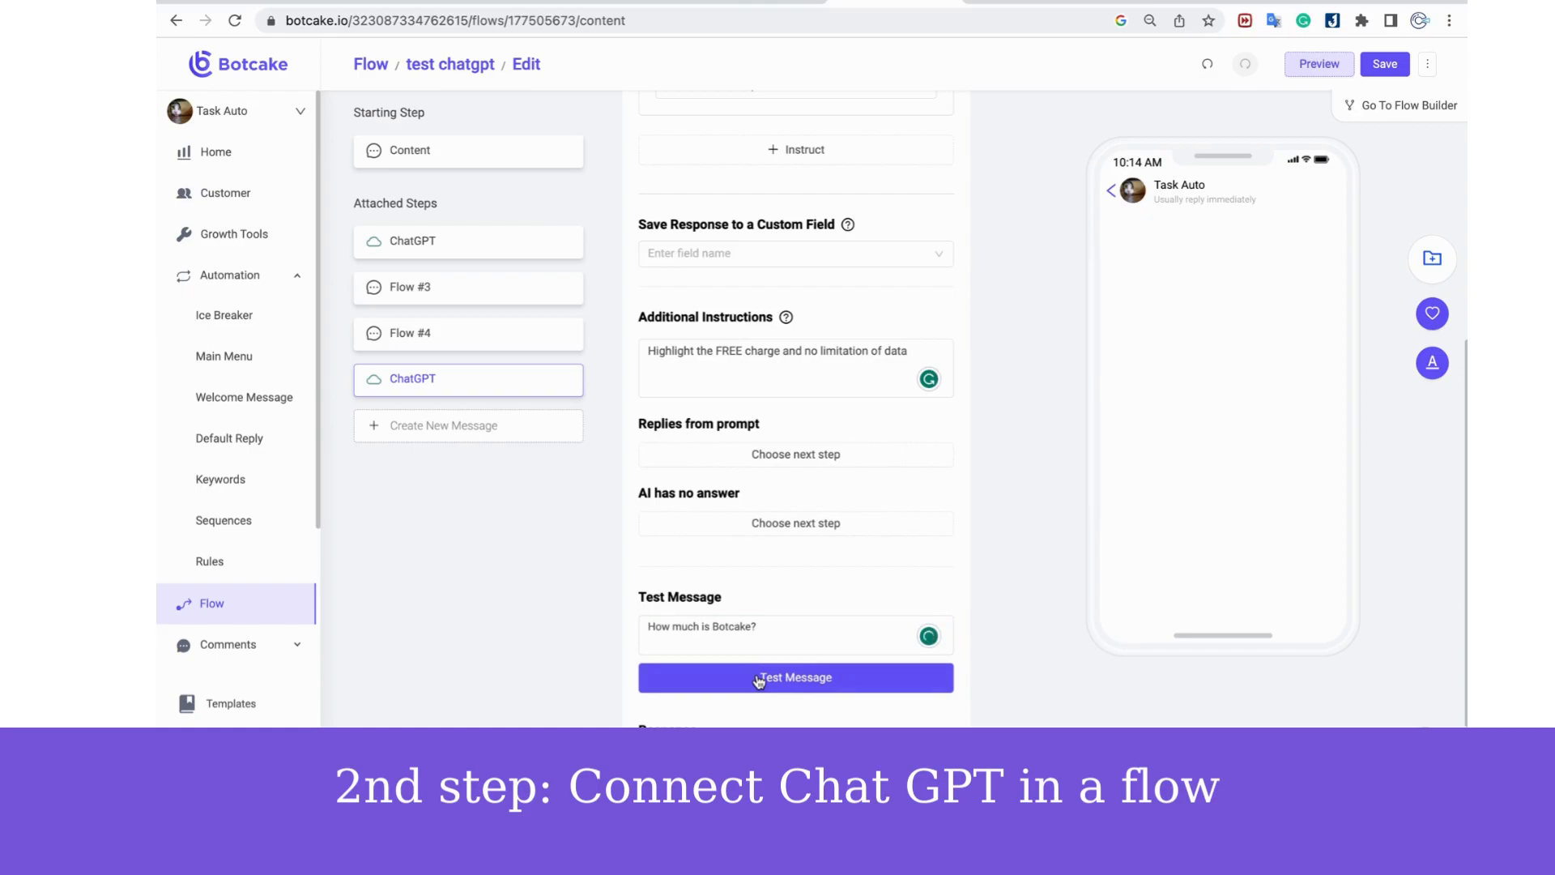
{"action": "left_click", "coordinate": [759, 679]}
Rerun the test message twice and compare ChatGPT's responses with the configured user intents and AI answers
{"action": "scroll", "coordinate": [729, 631], "scroll_direction": "down", "scroll_amount": 1}
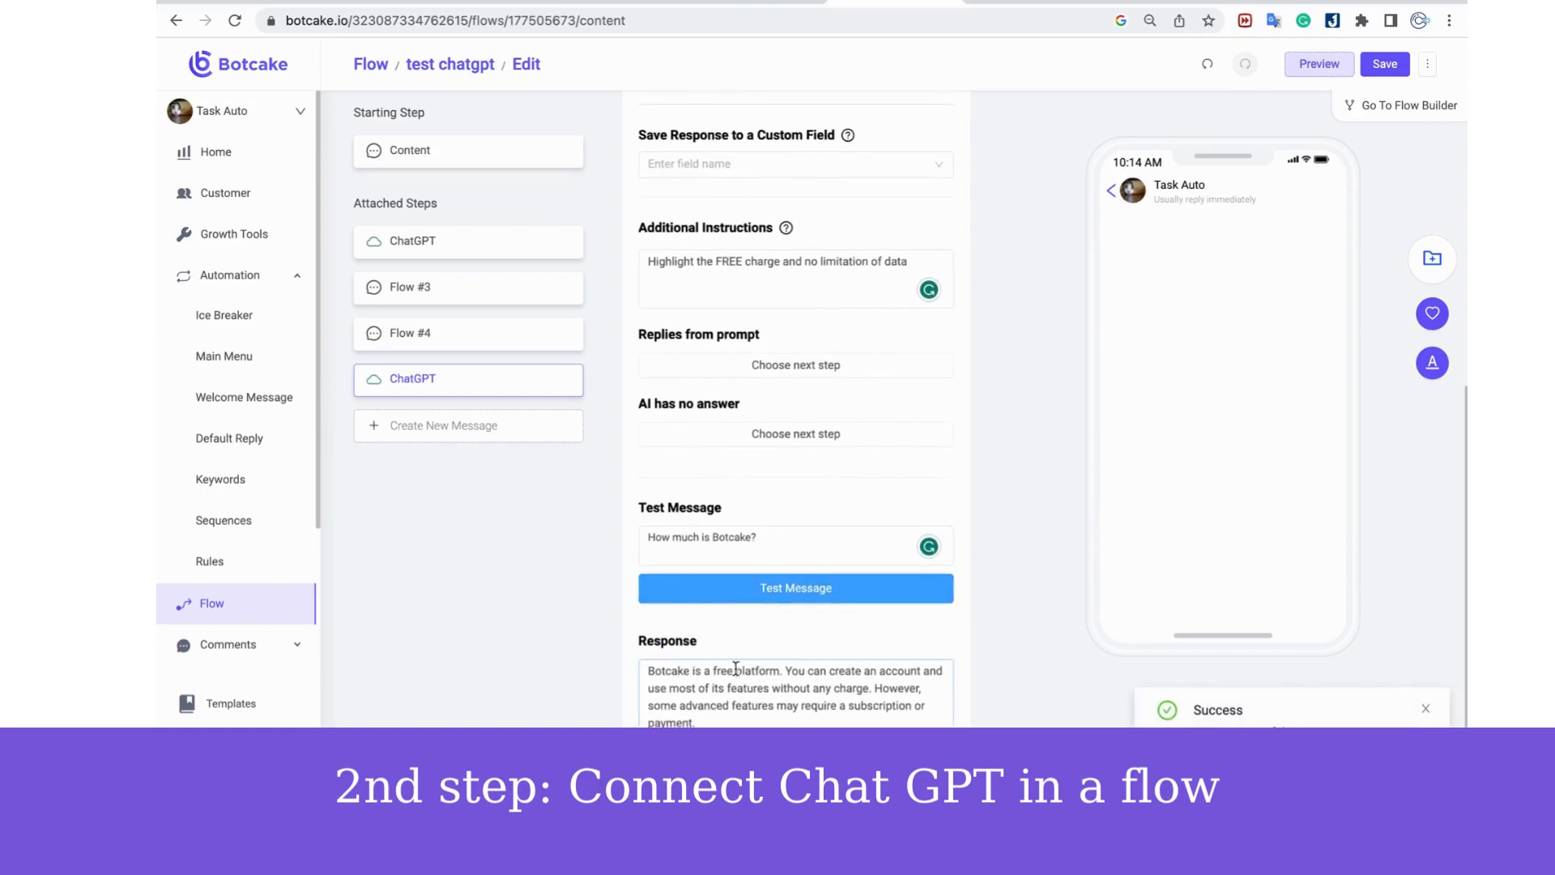
{"action": "left_click", "coordinate": [784, 586]}
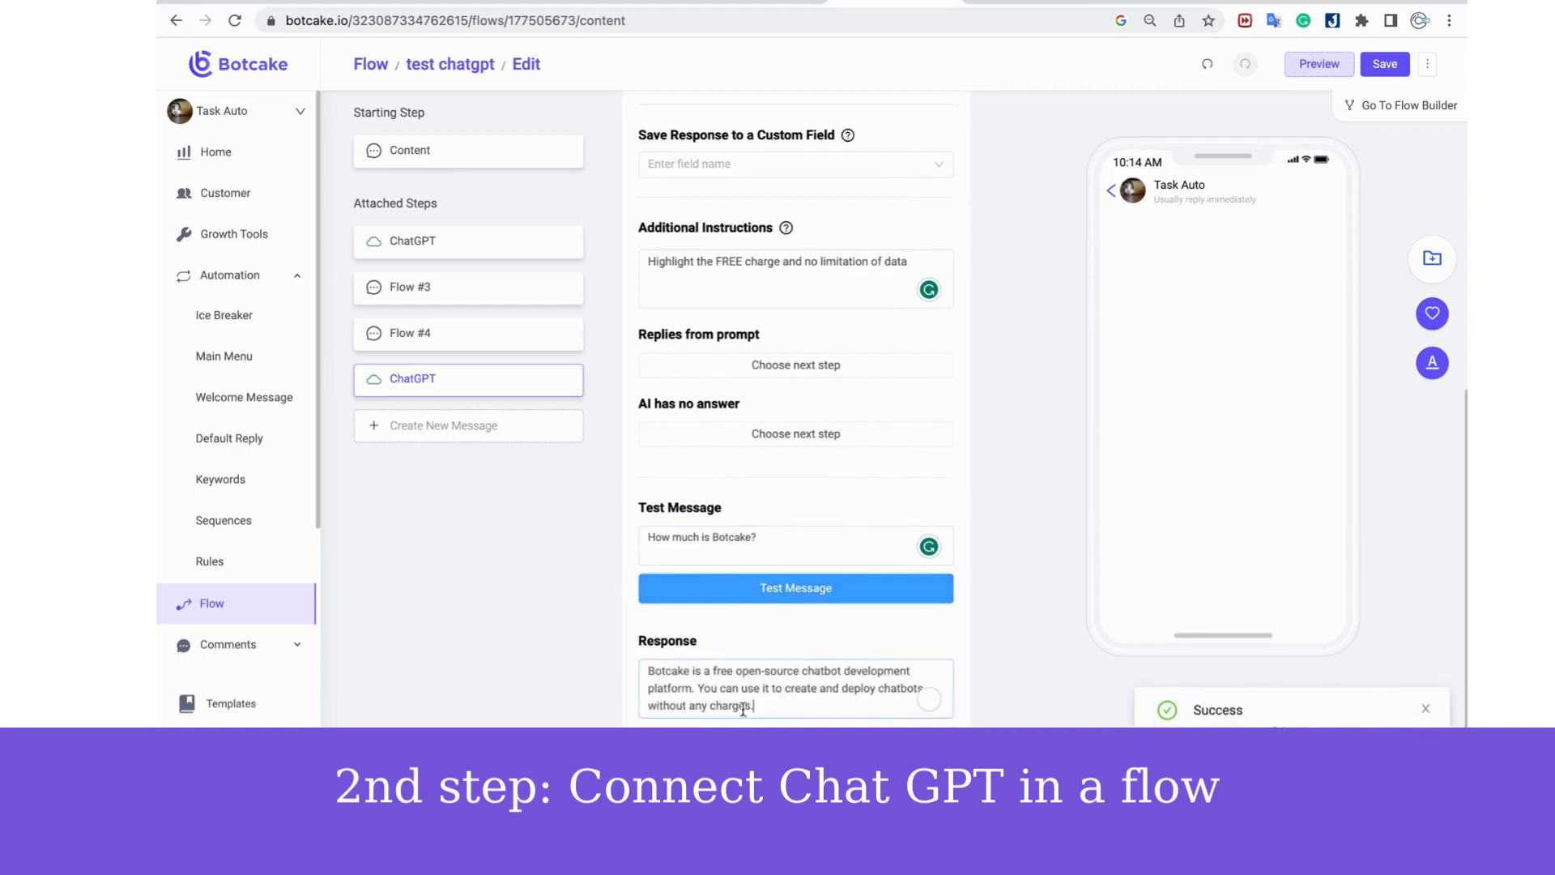
{"action": "left_click_drag", "start_coordinate": [756, 706], "coordinate": [645, 666]}
{"action": "left_click", "coordinate": [601, 662]}
{"action": "scroll", "coordinate": [683, 616], "scroll_direction": "down", "scroll_amount": 1}
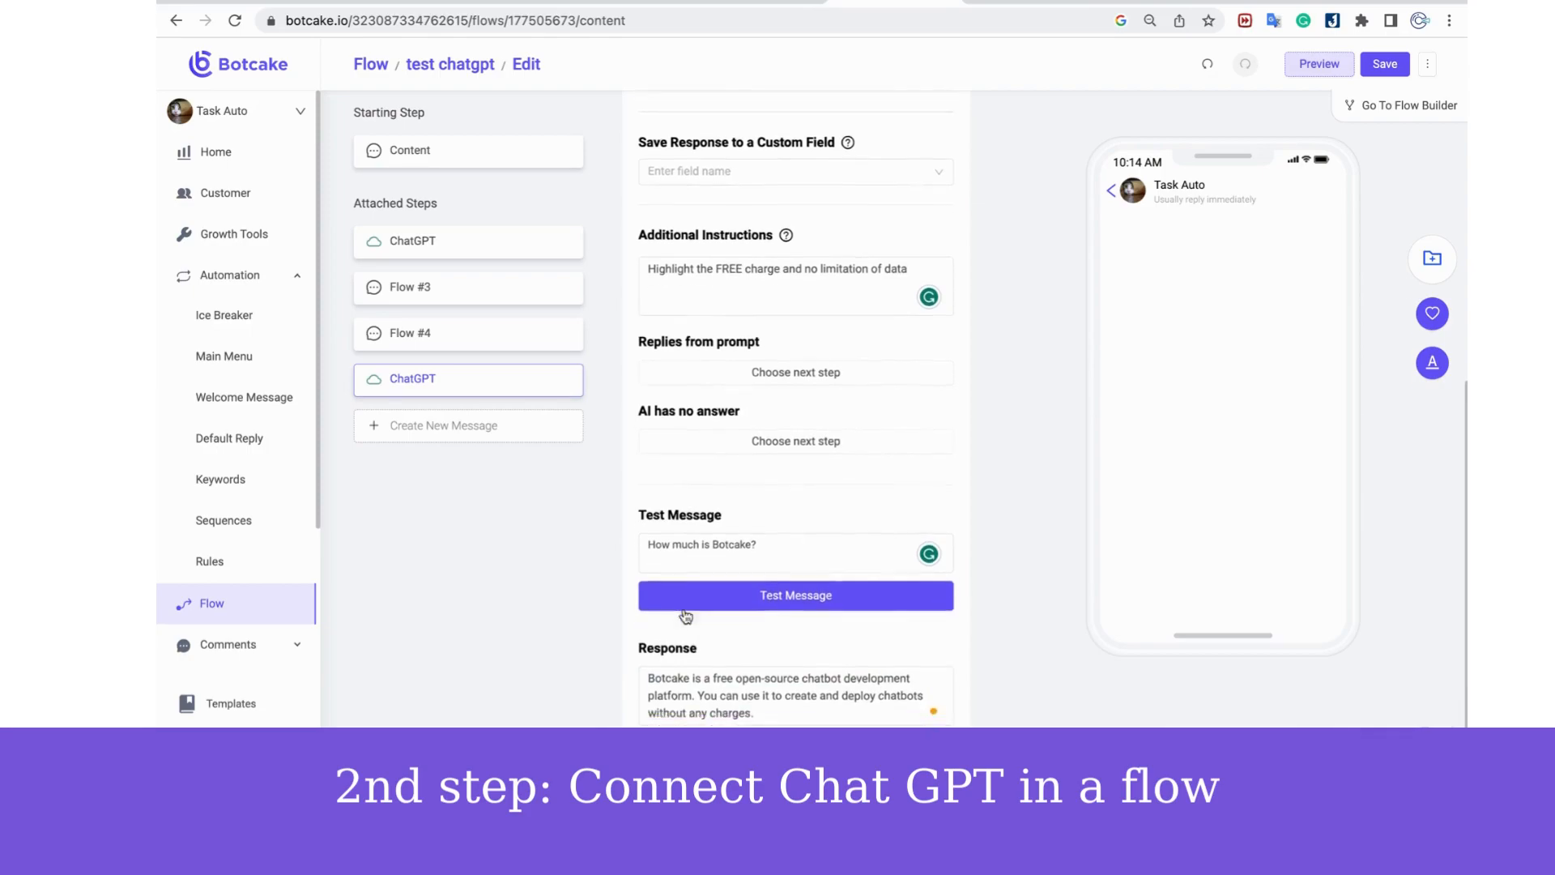
{"action": "left_click", "coordinate": [720, 580]}
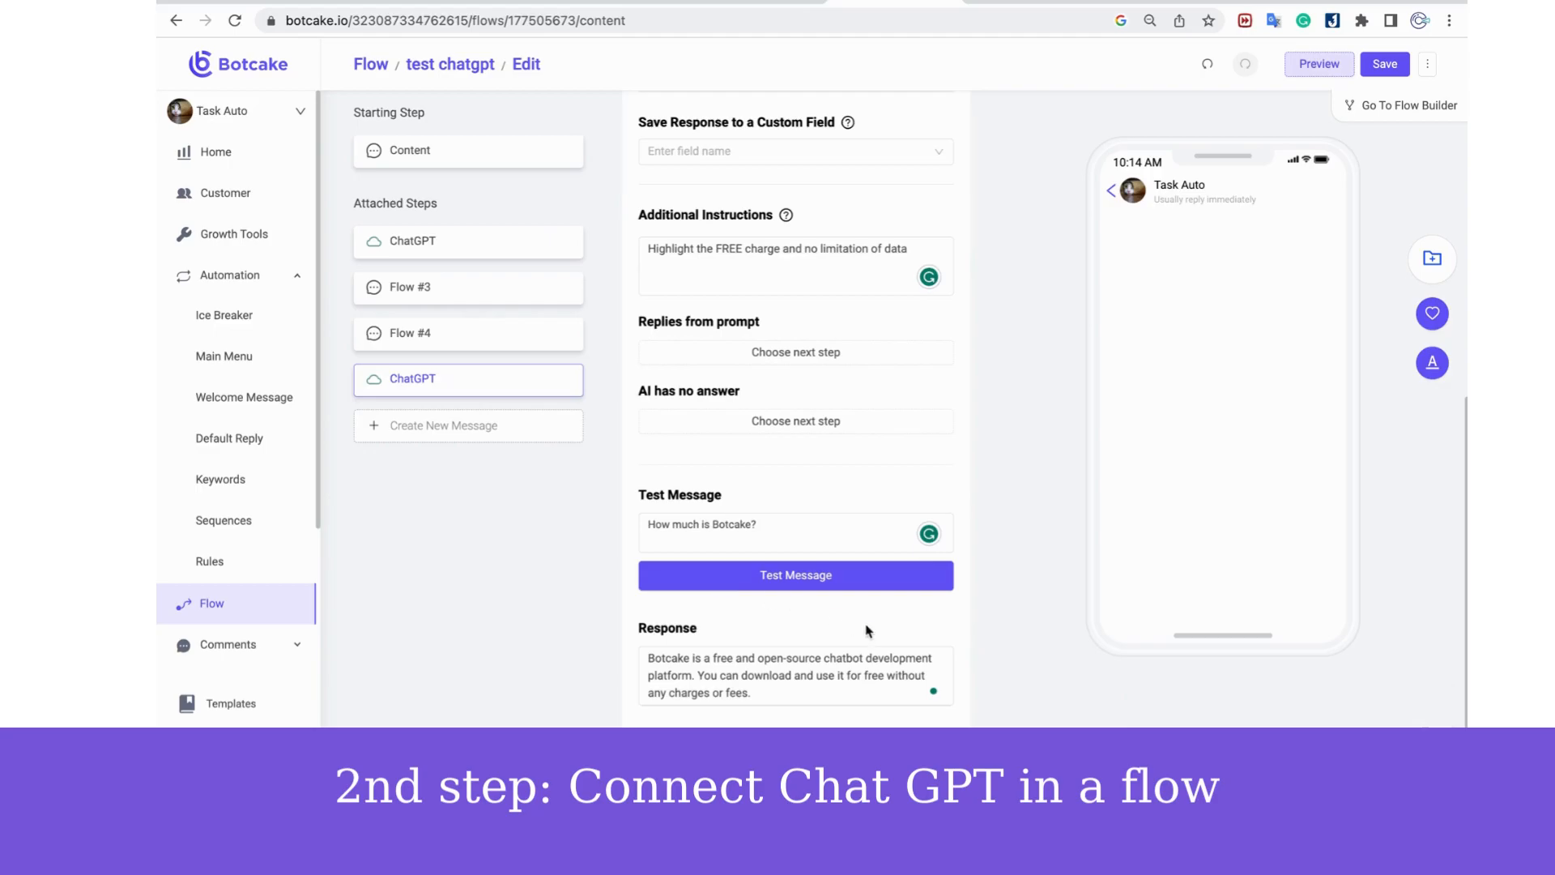
{"action": "scroll", "coordinate": [858, 660], "scroll_direction": "up", "scroll_amount": 3}
{"action": "scroll", "coordinate": [857, 664], "scroll_direction": "up", "scroll_amount": 4}
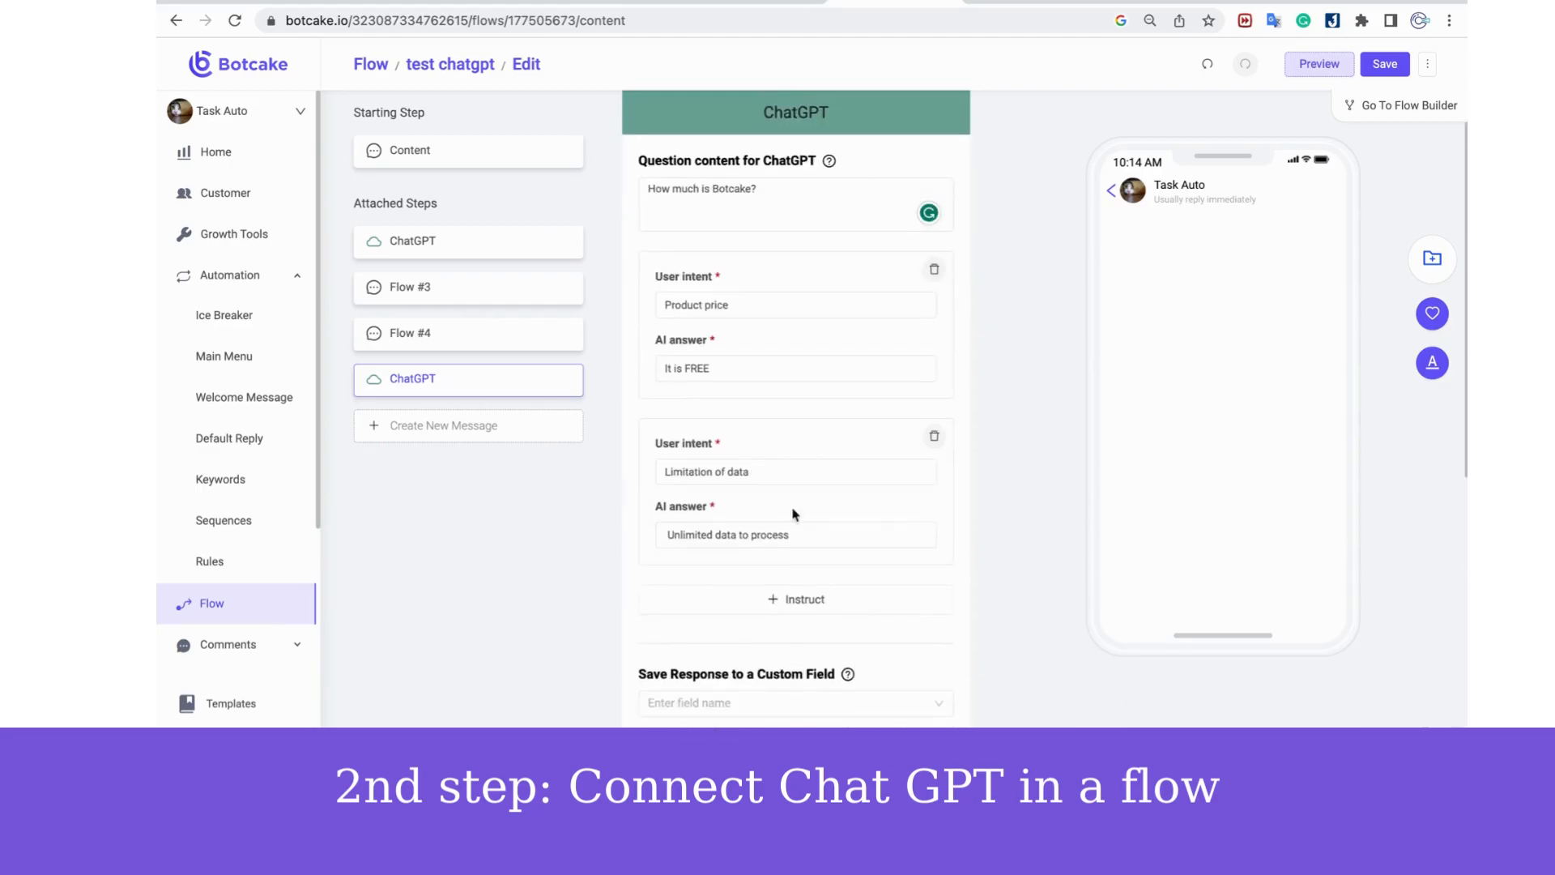
{"action": "scroll", "coordinate": [964, 614], "scroll_direction": "down", "scroll_amount": 2}
{"action": "scroll", "coordinate": [962, 617], "scroll_direction": "up", "scroll_amount": 2}
{"action": "scroll", "coordinate": [237, 477], "scroll_direction": "down", "scroll_amount": 1}
{"action": "scroll", "coordinate": [237, 477], "scroll_direction": "up", "scroll_amount": 1}
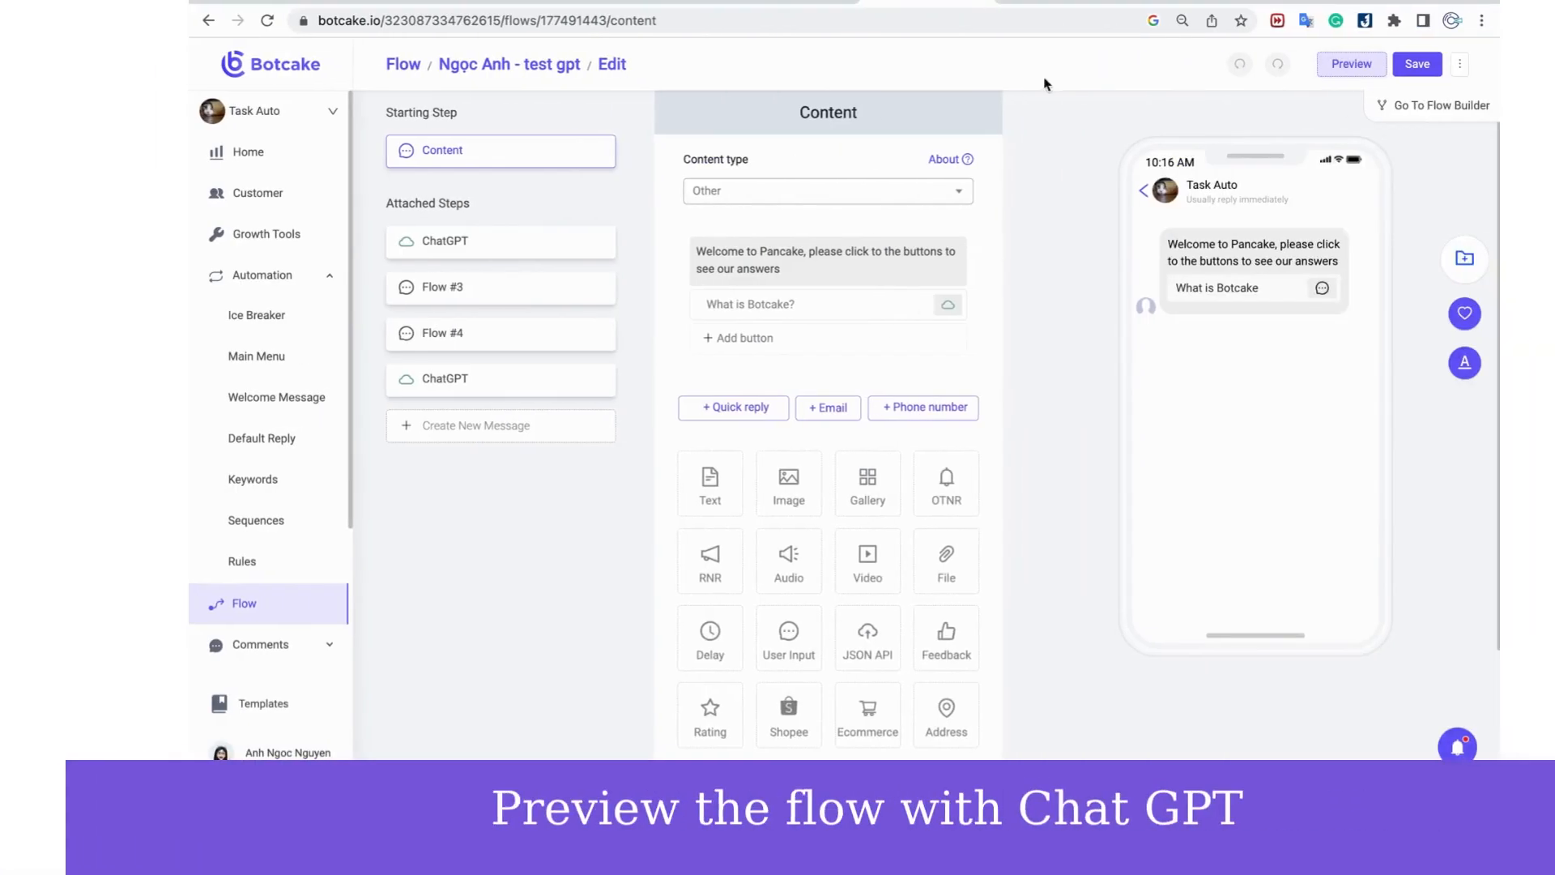
Preview the finished ChatGPT flow and look at its welcome message in the Task Auto chat on Facebook
{"action": "left_click", "coordinate": [1320, 64]}
{"action": "left_click", "coordinate": [1312, 260]}
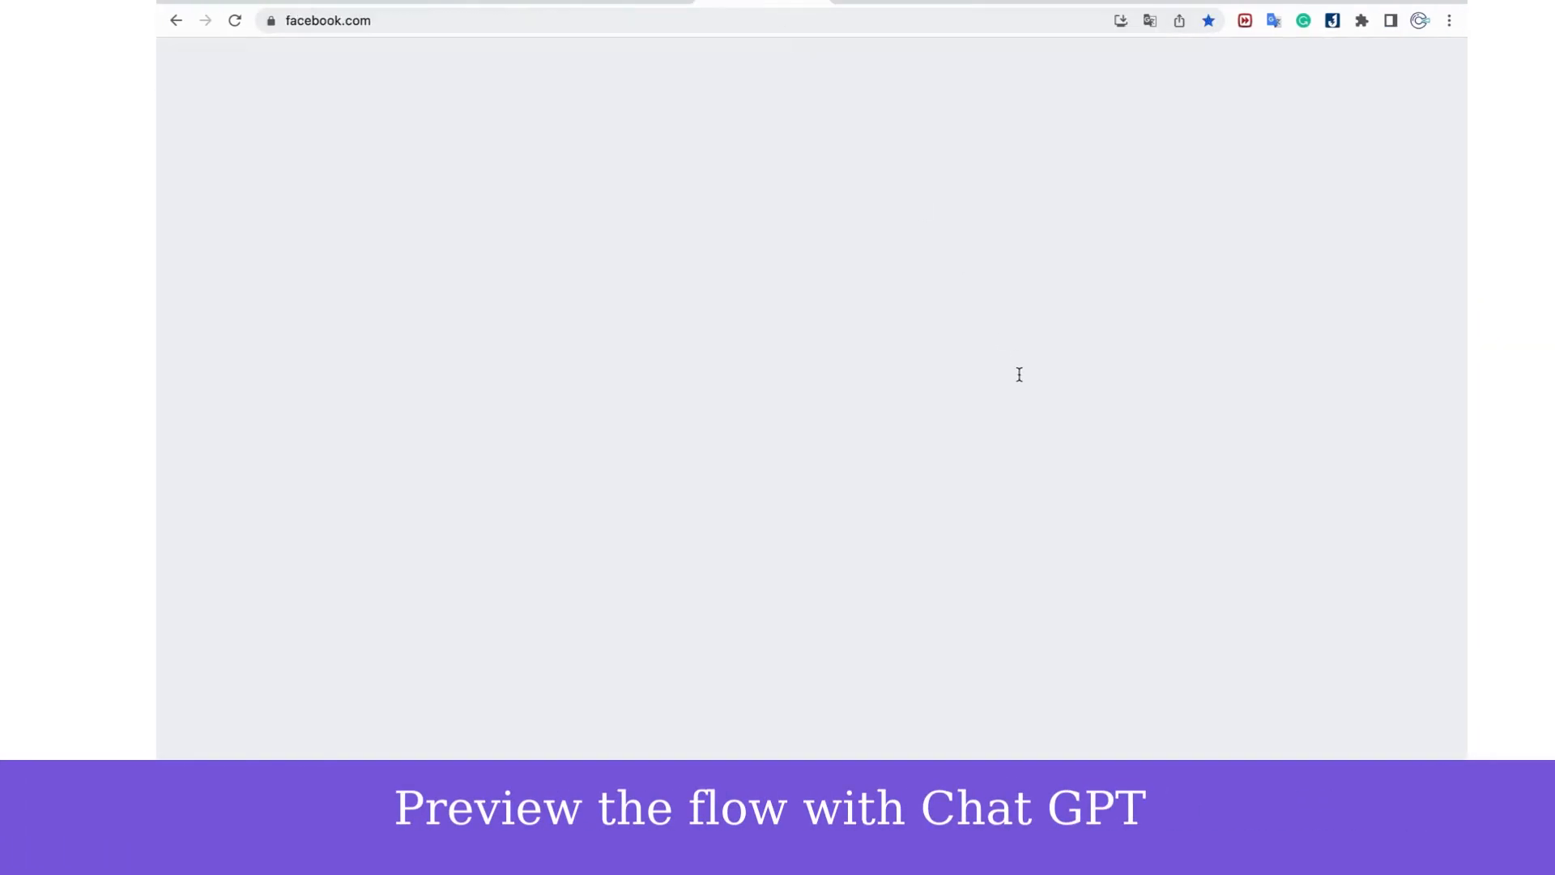
{"action": "scroll", "coordinate": [1018, 374], "scroll_direction": "down", "scroll_amount": 1}
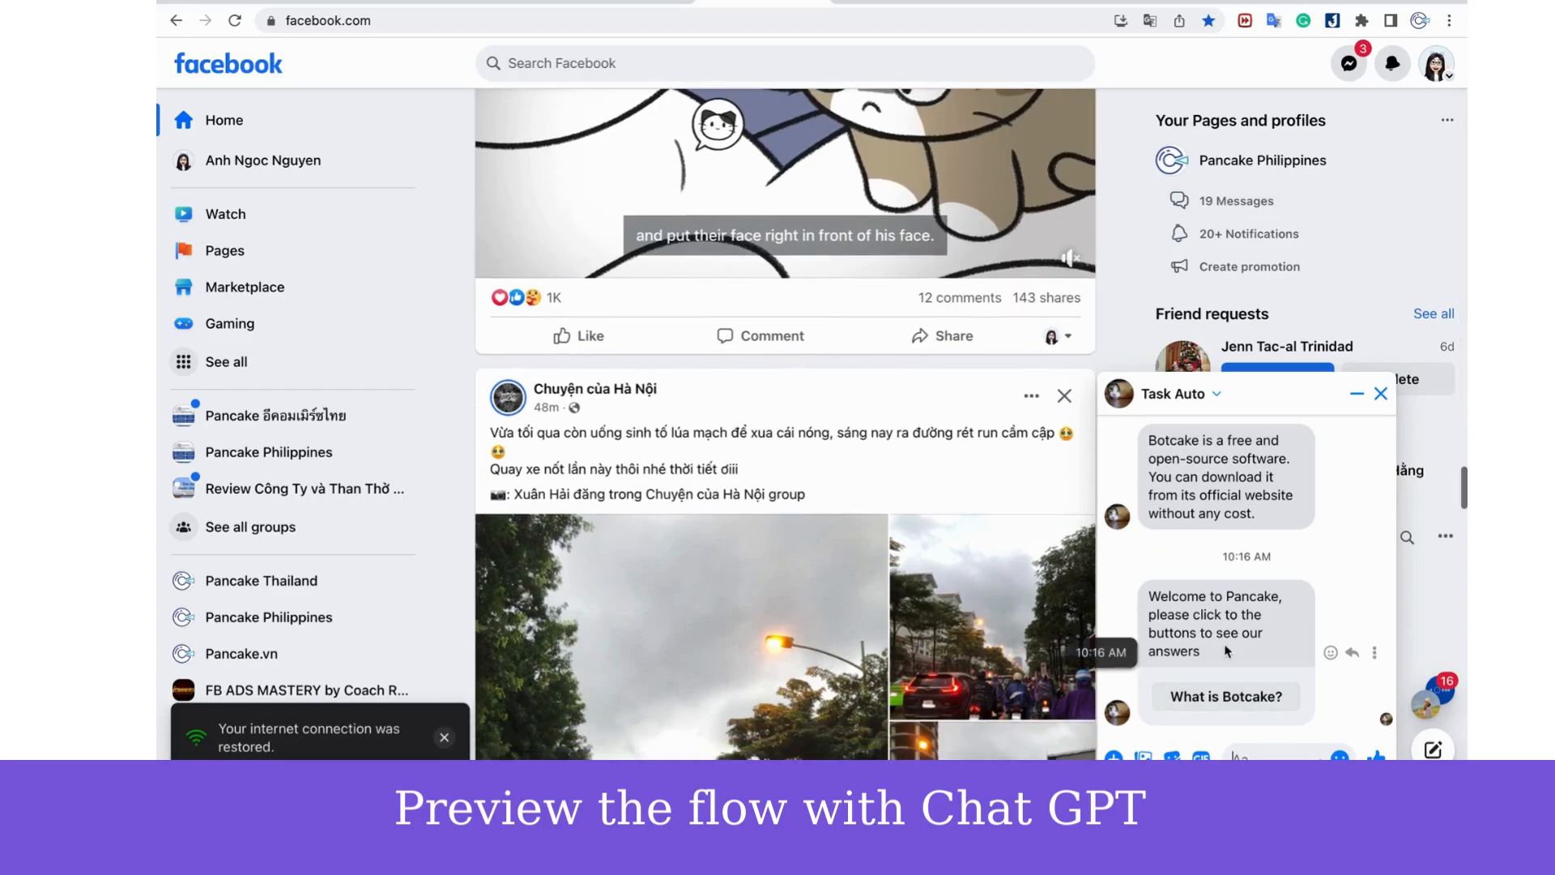
Choose the "What is Botcake?" reply under the welcome message in the Task Auto chat and read through ChatGPT's answer
{"action": "left_click", "coordinate": [1226, 695]}
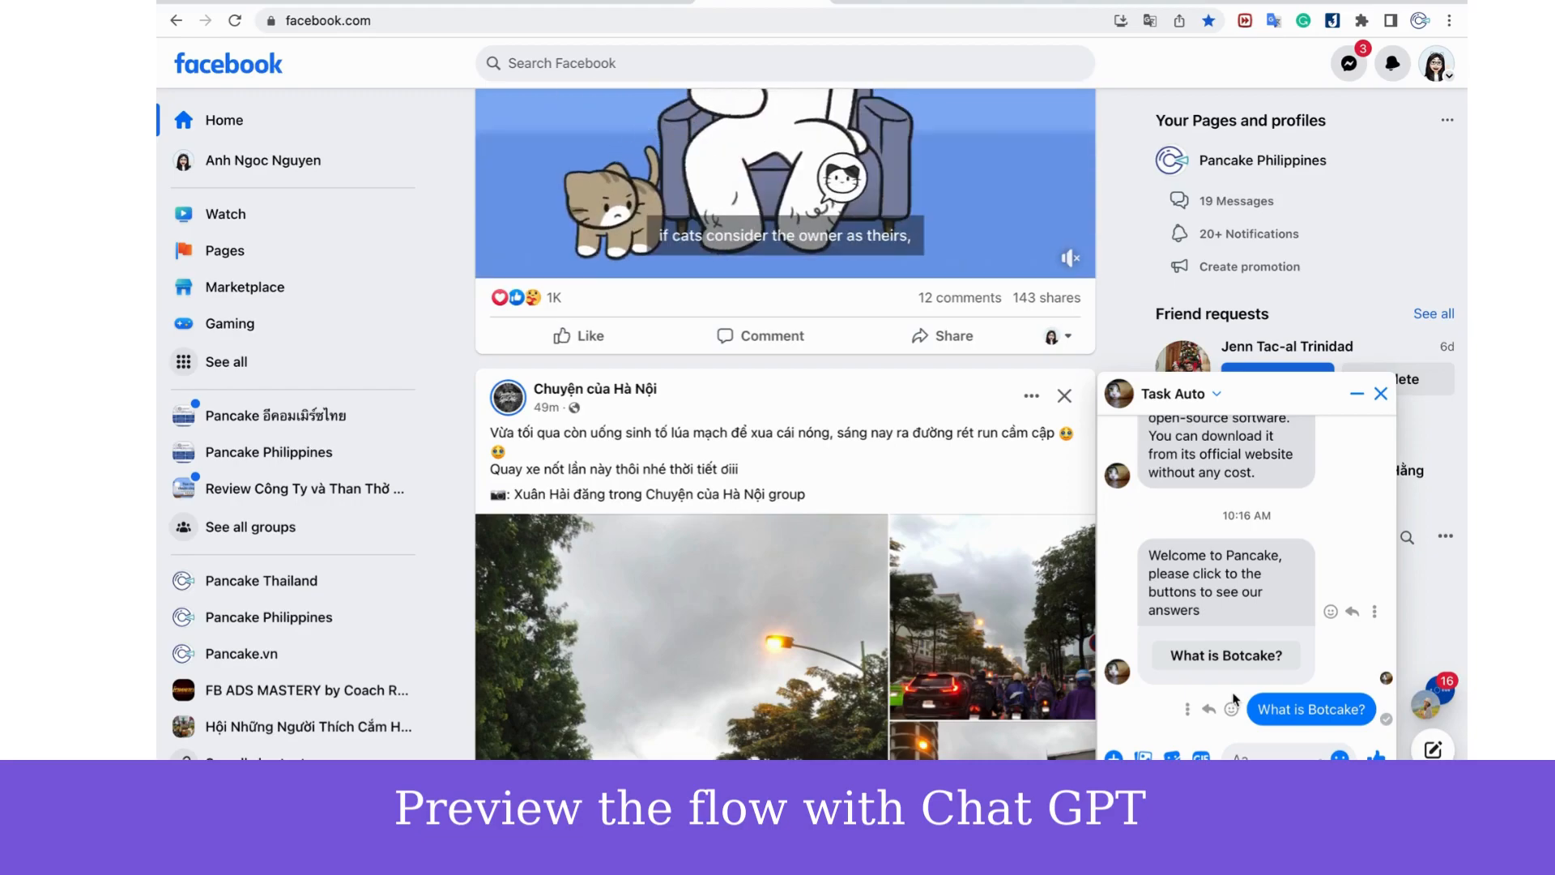
{"action": "scroll", "coordinate": [1232, 692], "scroll_direction": "up", "scroll_amount": 5}
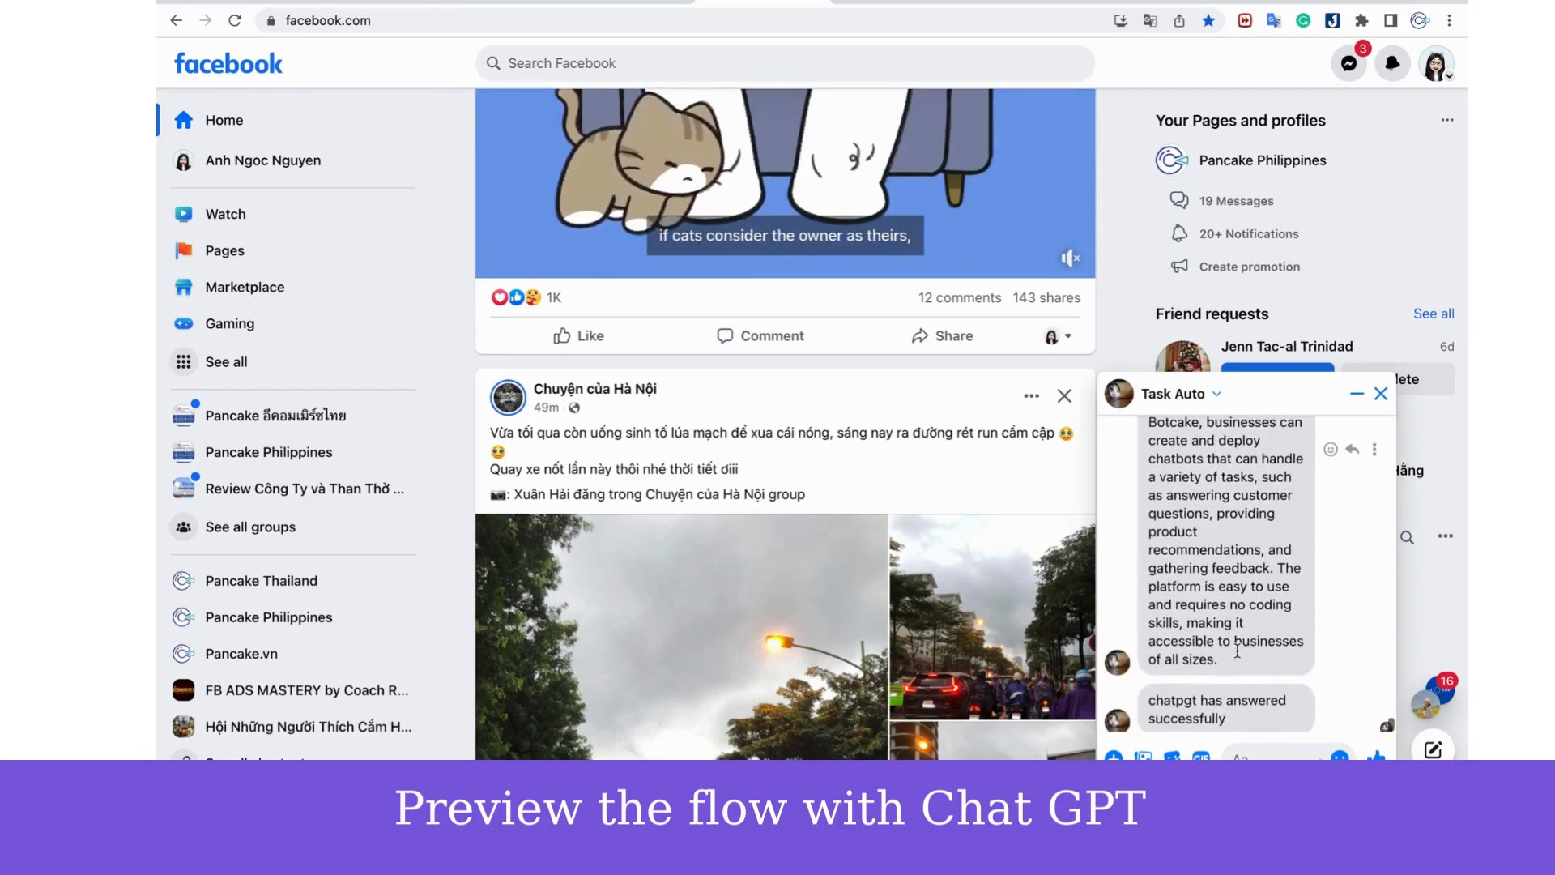
{"action": "scroll", "coordinate": [1237, 656], "scroll_direction": "down", "scroll_amount": 1}
Copy the suggested question from the bot's last message and send it in the chat as "How much is Botcake?"
{"action": "left_click_drag", "start_coordinate": [1184, 673], "coordinate": [1200, 691]}
{"action": "key", "text": "ctrl+c"}
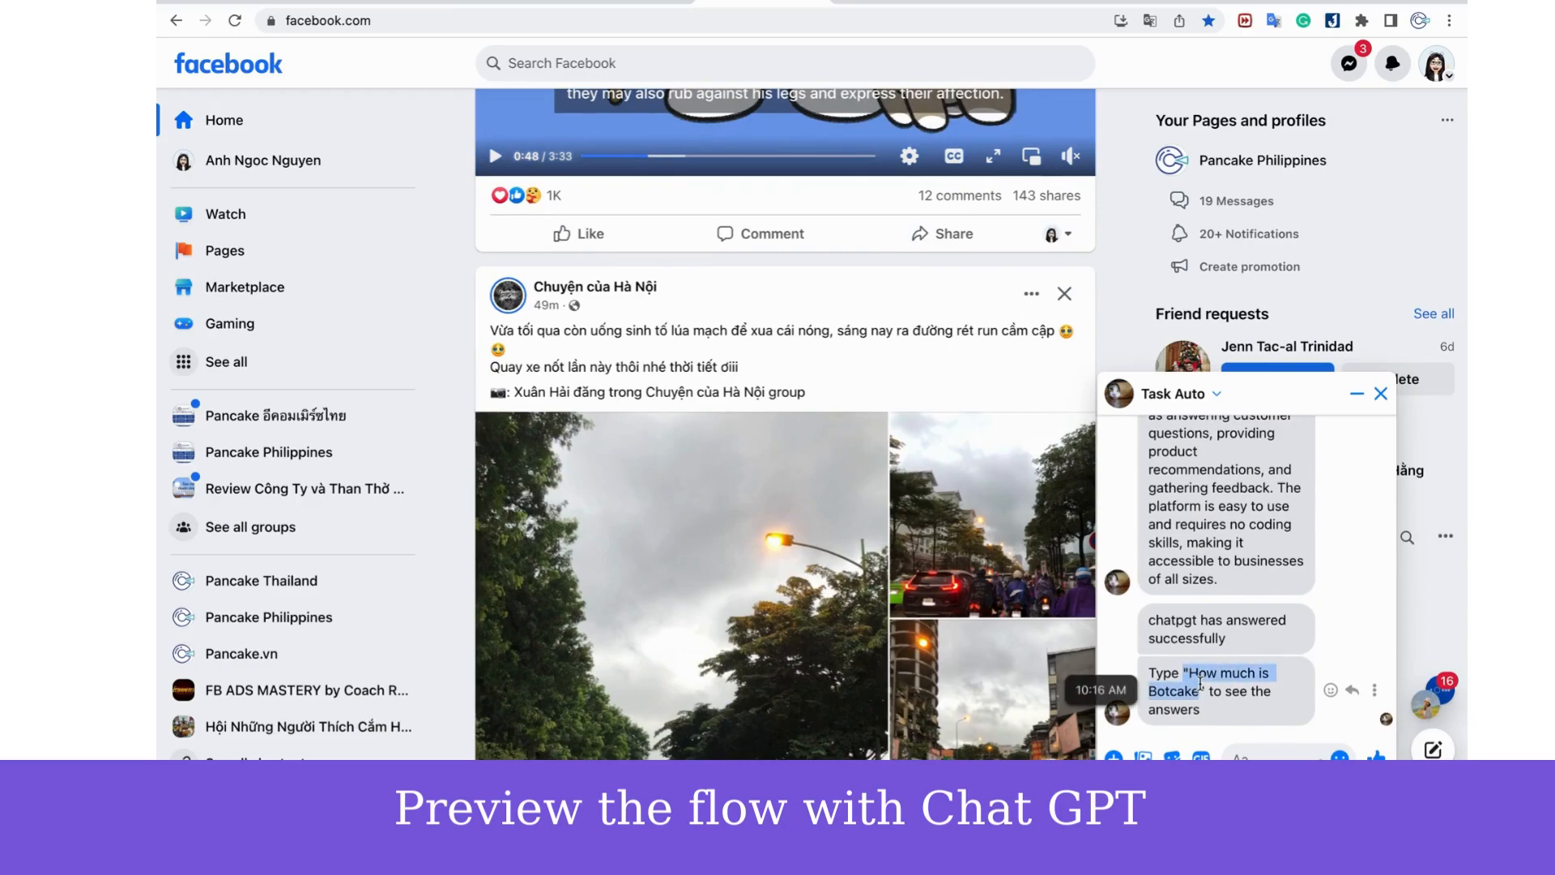
{"action": "left_click", "coordinate": [1256, 755]}
{"action": "key", "text": "ctrl+v"}
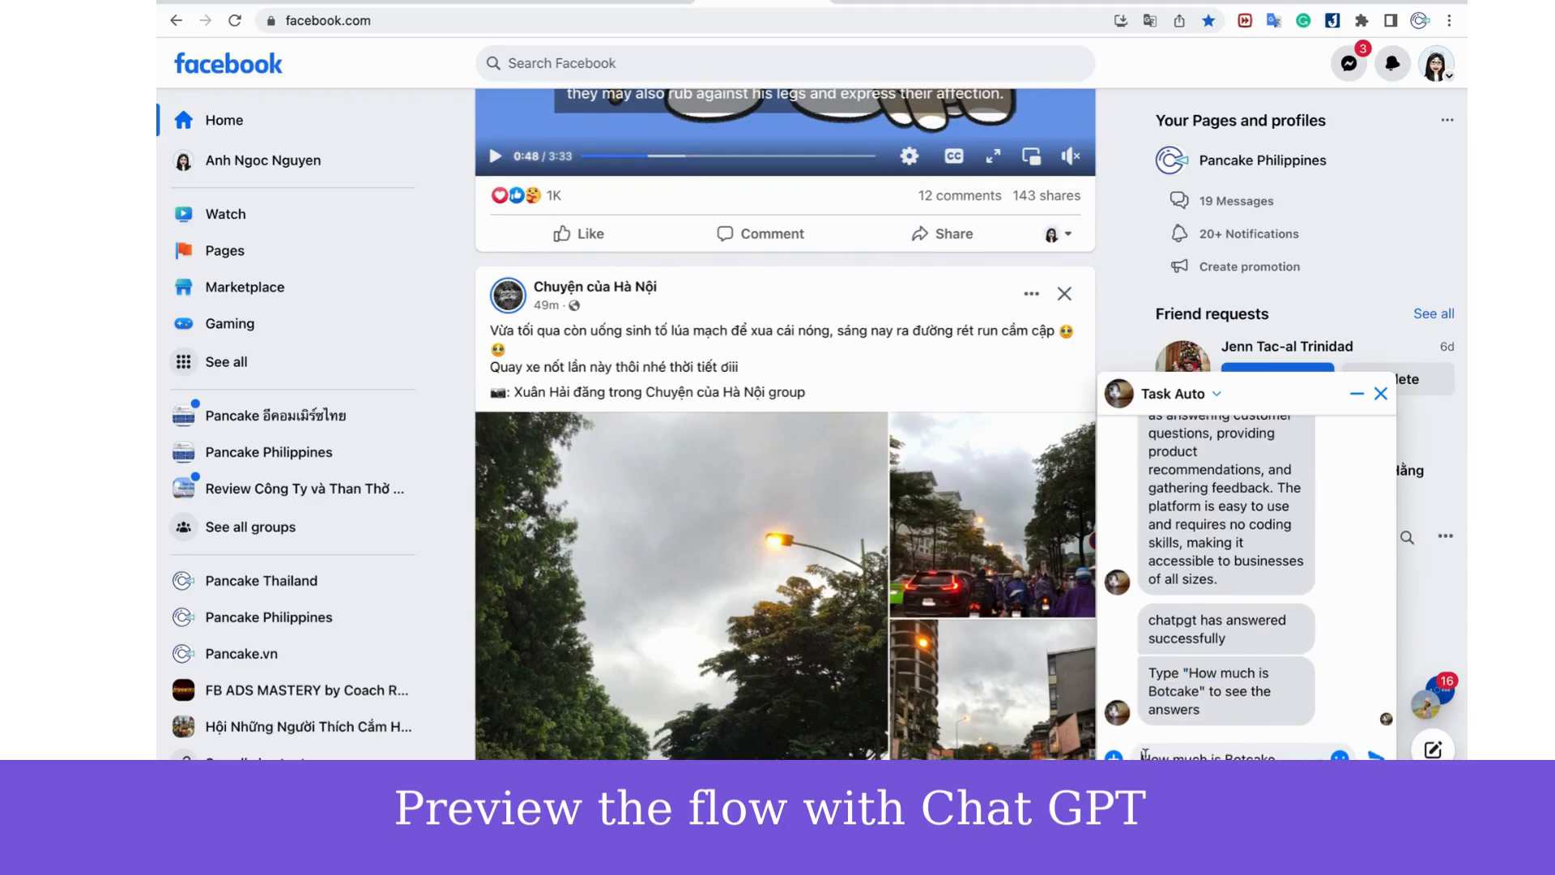
{"action": "type", "text": "?"}
{"action": "key", "text": "Return"}
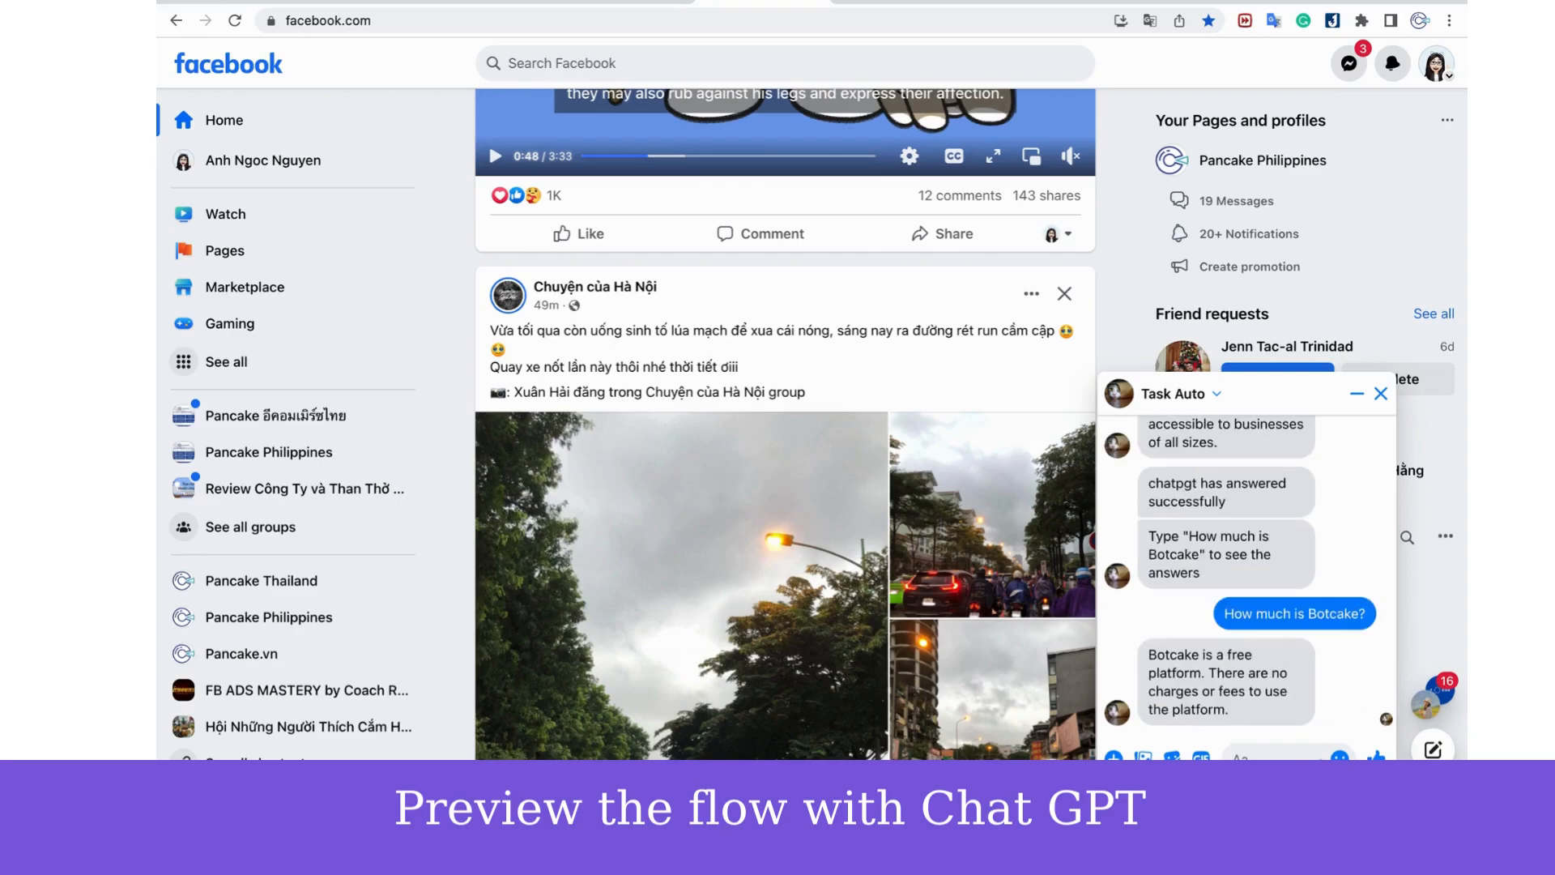
Review the Task Auto conversation from the welcome message through the answers to both Botcake questions
{"action": "mouse_move", "coordinate": [1149, 654]}
{"action": "left_mouse_down"}
{"action": "mouse_move", "coordinate": [1216, 706]}
{"action": "mouse_move", "coordinate": [1147, 661]}
{"action": "left_mouse_up"}
{"action": "left_click", "coordinate": [1162, 657]}
{"action": "scroll", "coordinate": [1161, 655], "scroll_direction": "up", "scroll_amount": 1}
{"action": "scroll", "coordinate": [1163, 657], "scroll_direction": "up", "scroll_amount": 10}
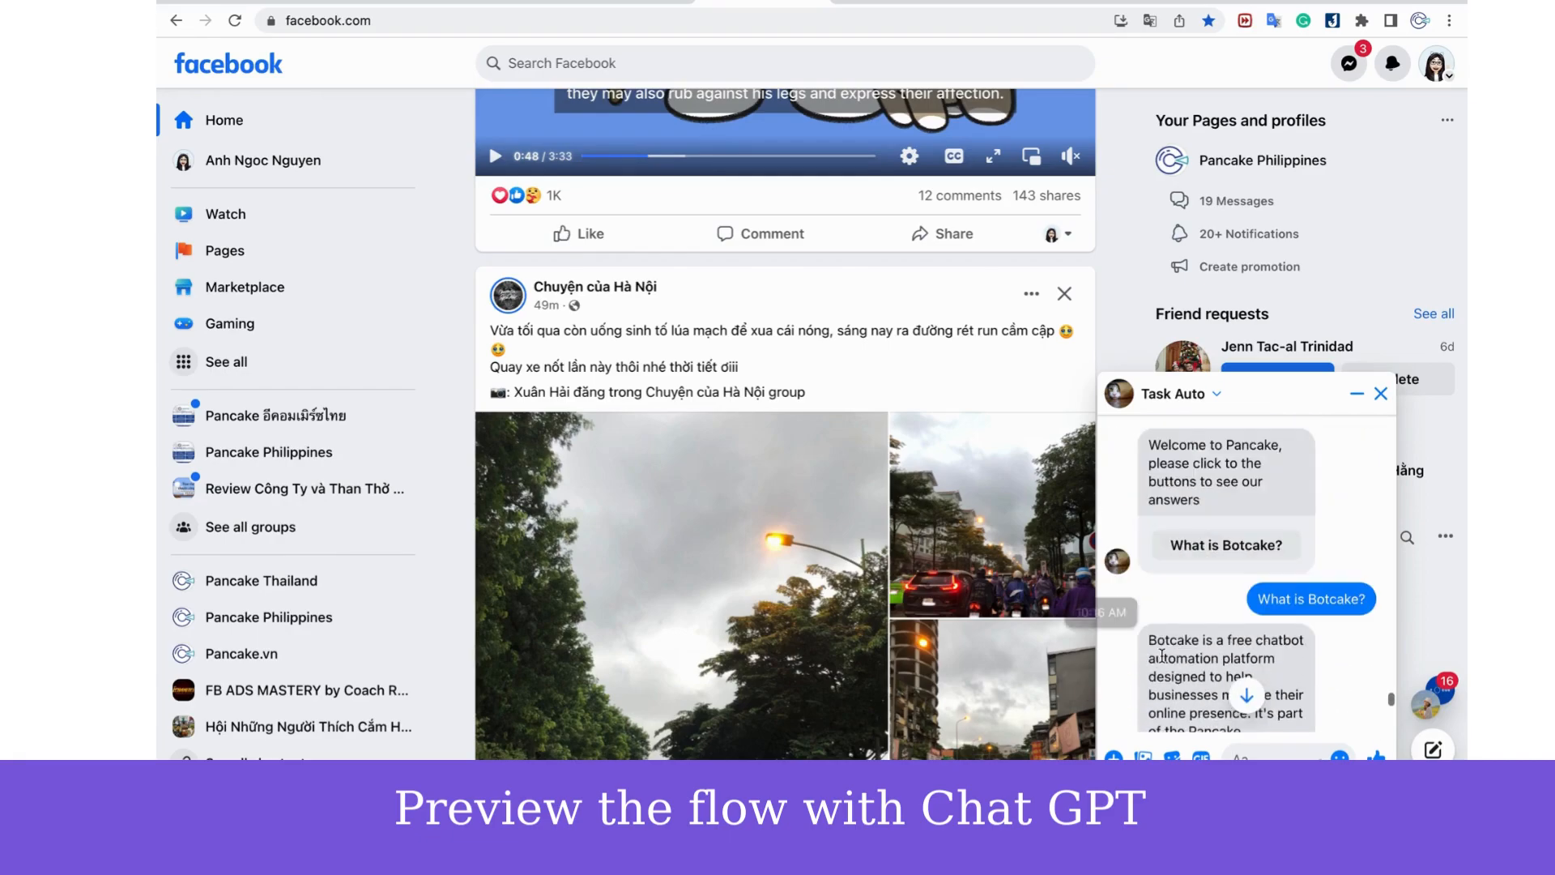
{"action": "scroll", "coordinate": [1223, 551], "scroll_direction": "down", "scroll_amount": 10}
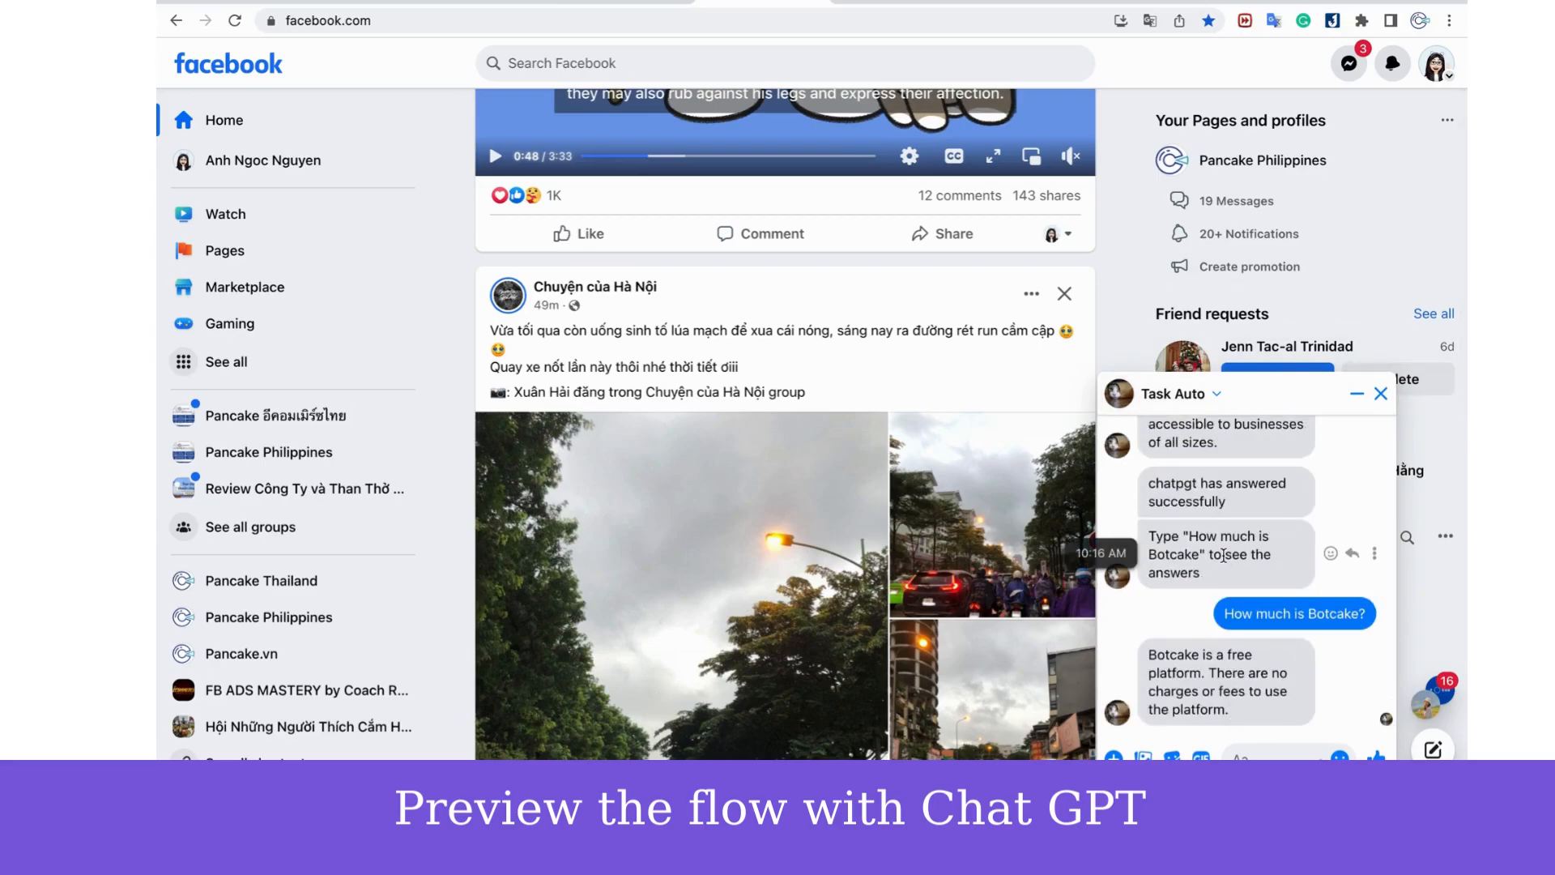